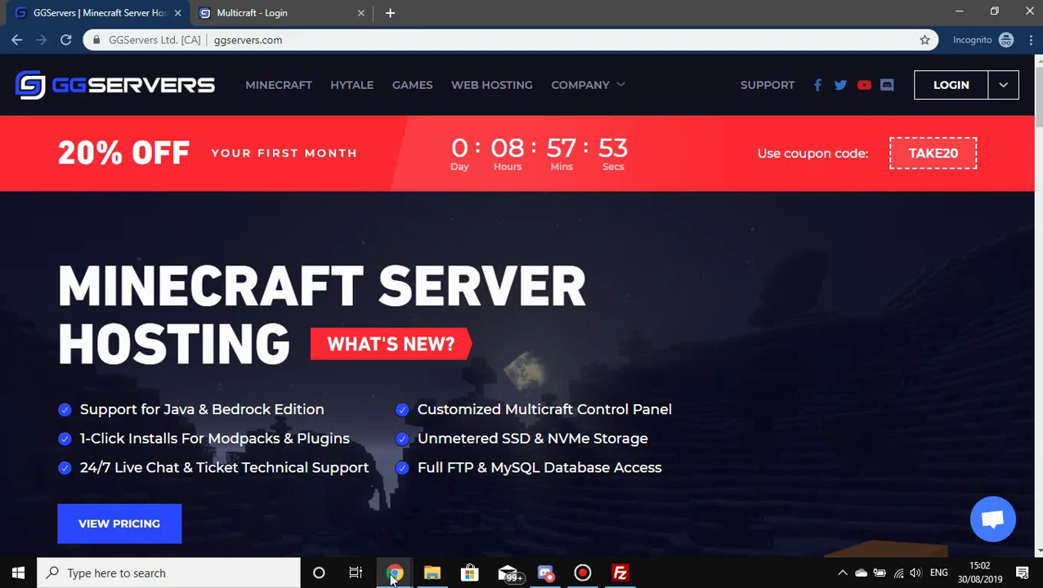
Switch to the Chrome window showing Herobrine's Server on the Multicraft View Server page.
mouse_move(394, 573)
left_click(569, 523)
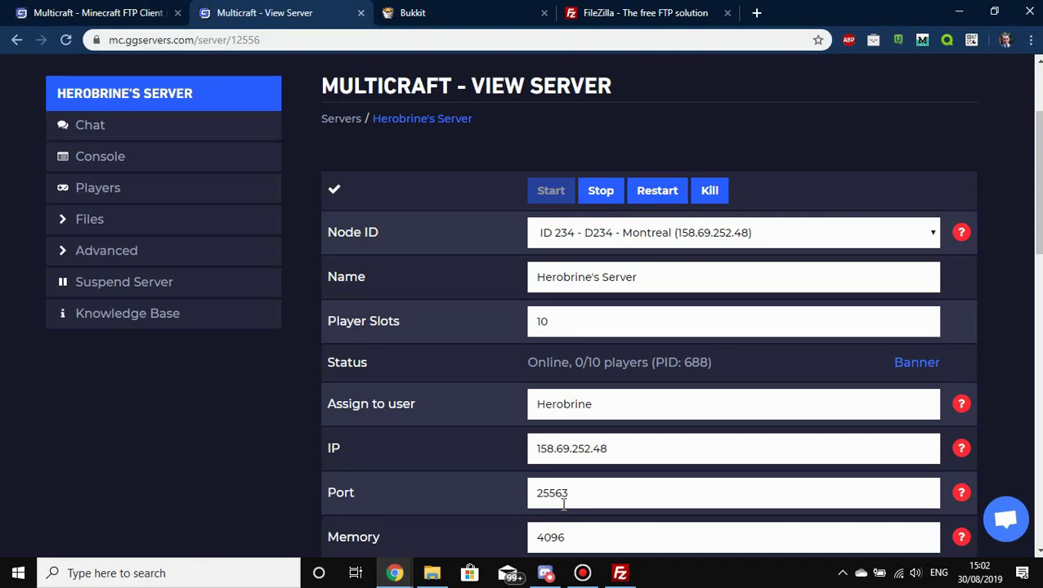
Open FTP File Access under Files and go to the Multicraft FTP Client tab.
left_click(132, 220)
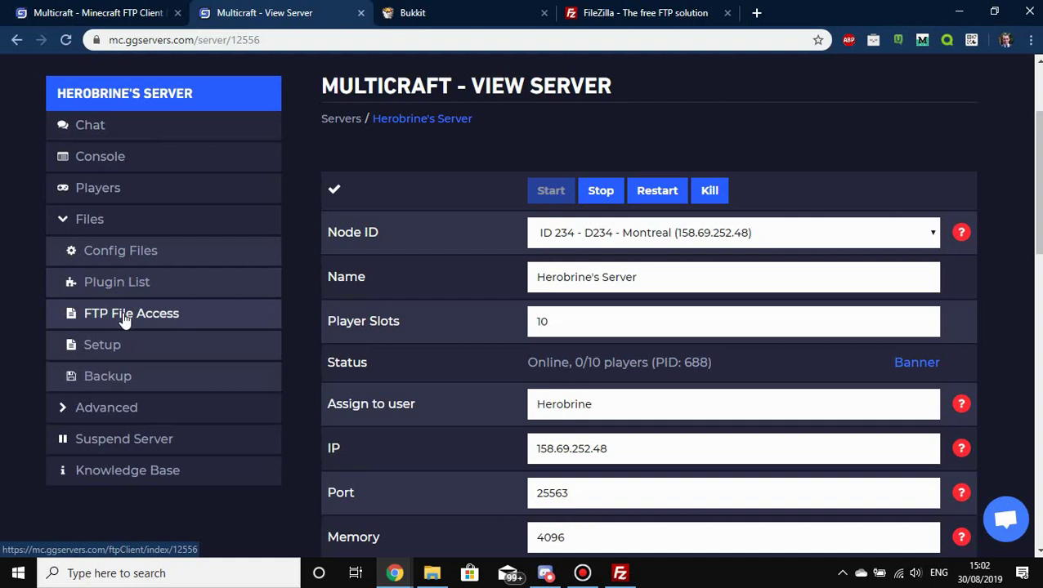
left_click(109, 221)
left_click(94, 10)
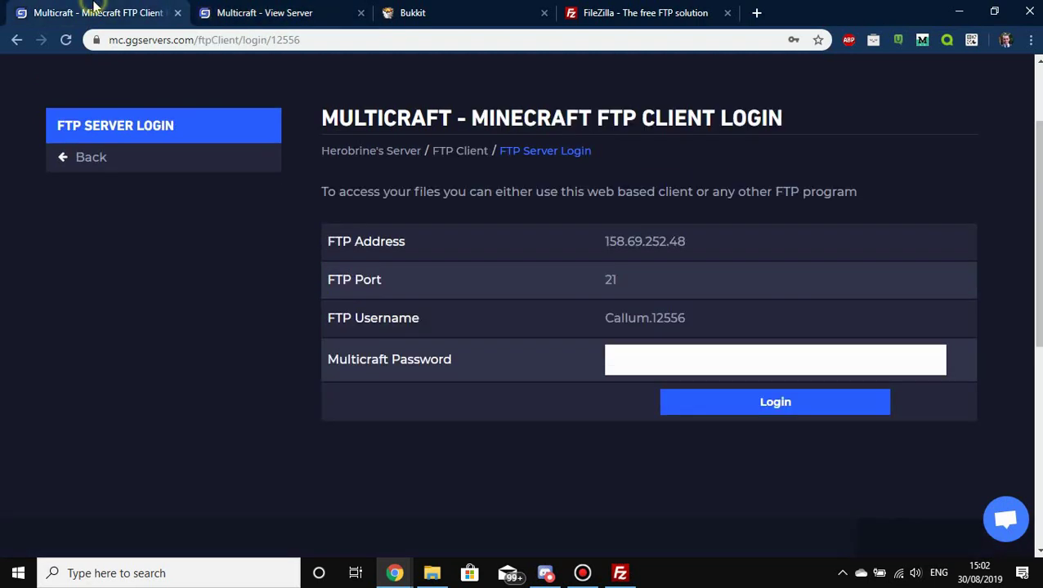
Review the FTP login details: port 21 and the FTP username.
left_click_drag(583, 241, 710, 241)
left_click_drag(597, 279, 667, 293)
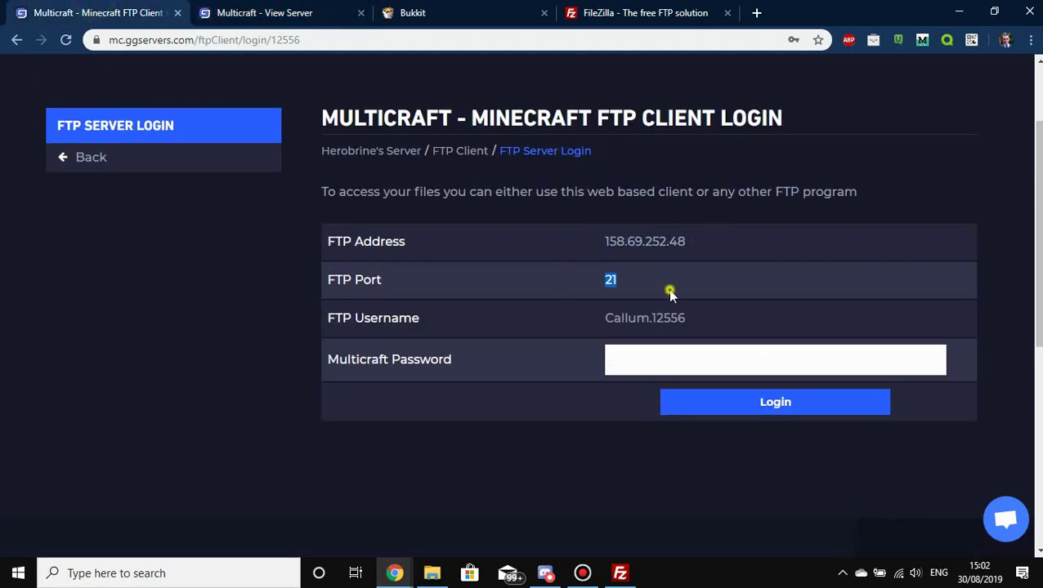
left_click_drag(601, 318, 768, 342)
left_click(768, 337)
scroll(518, 308, "up", 2)
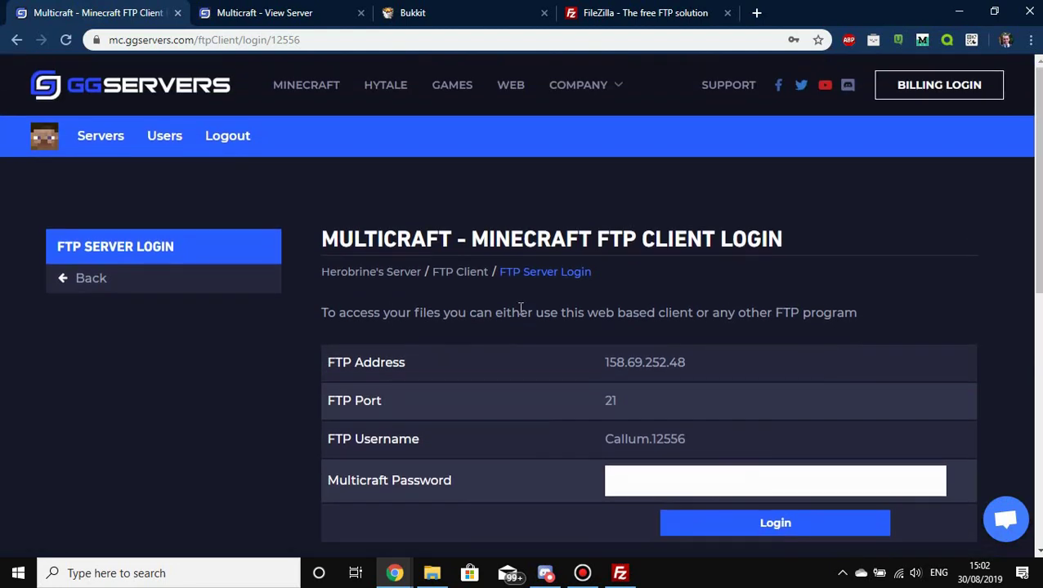
scroll(520, 308, "down", 1)
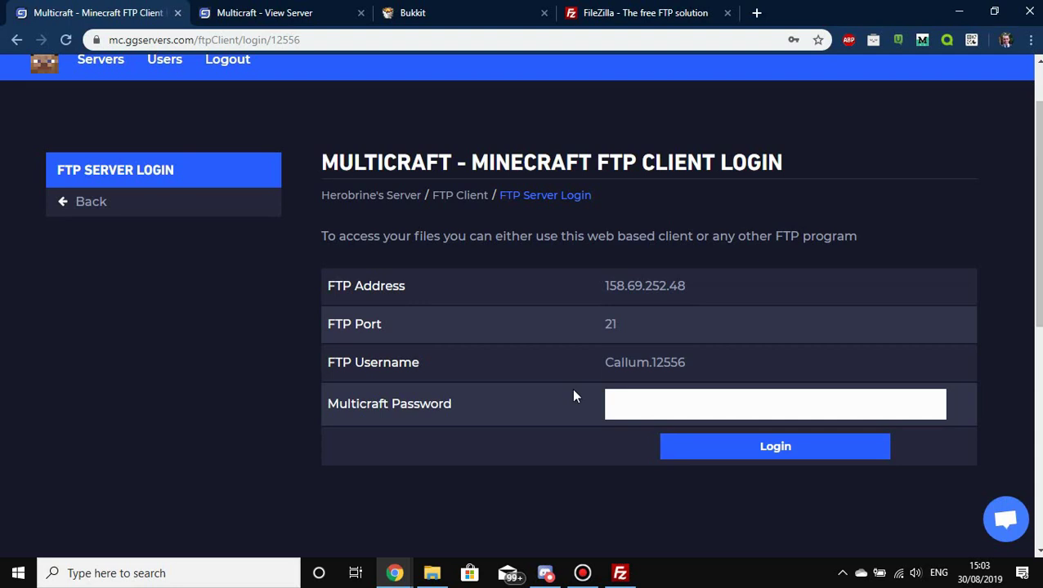
Switch to the FileZilla website and check its full site address.
left_click(646, 13)
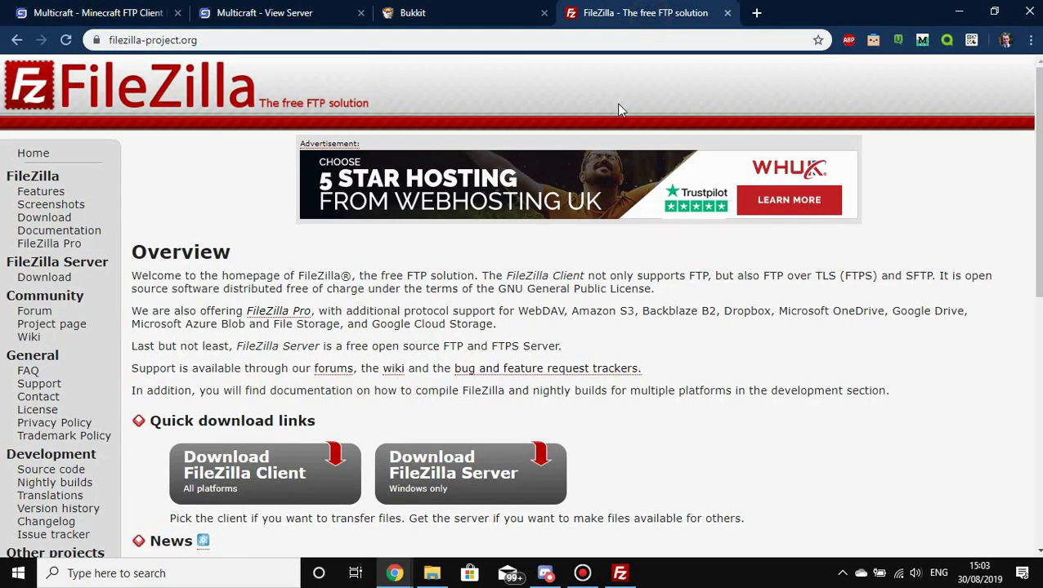
left_click(154, 39)
key("End")
left_click_drag(203, 42, 244, 37)
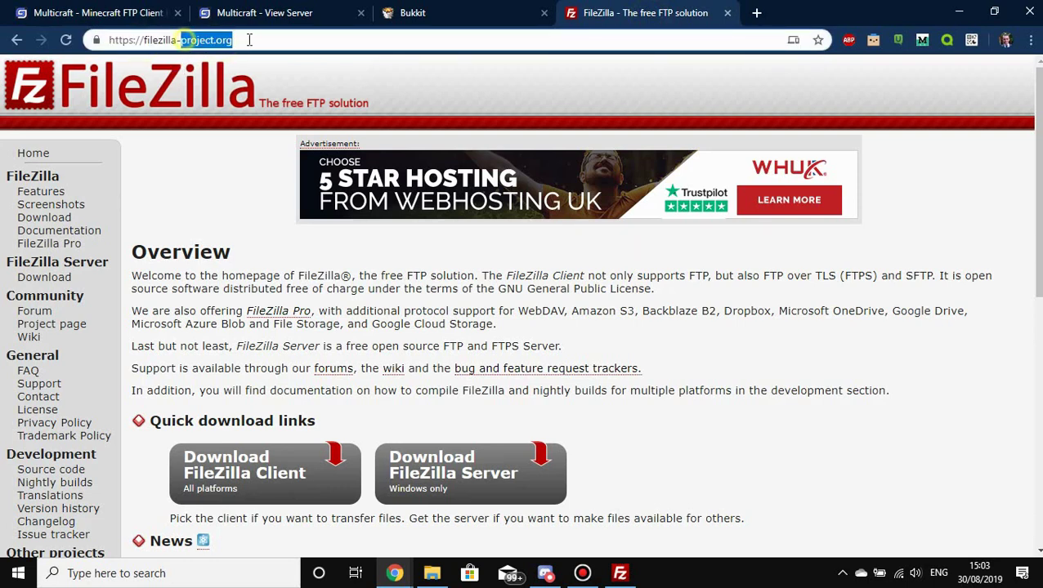
left_click(248, 37)
left_click(221, 226)
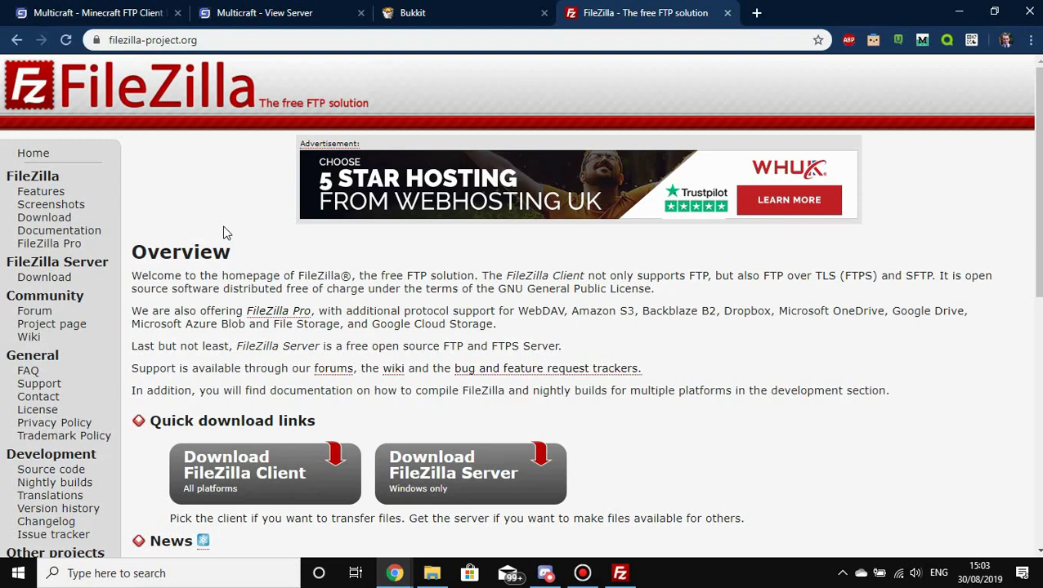
Browse the FileZilla homepage and open the client download page for Windows 64bit, version 3.44.2.
scroll(226, 234, "down", 2)
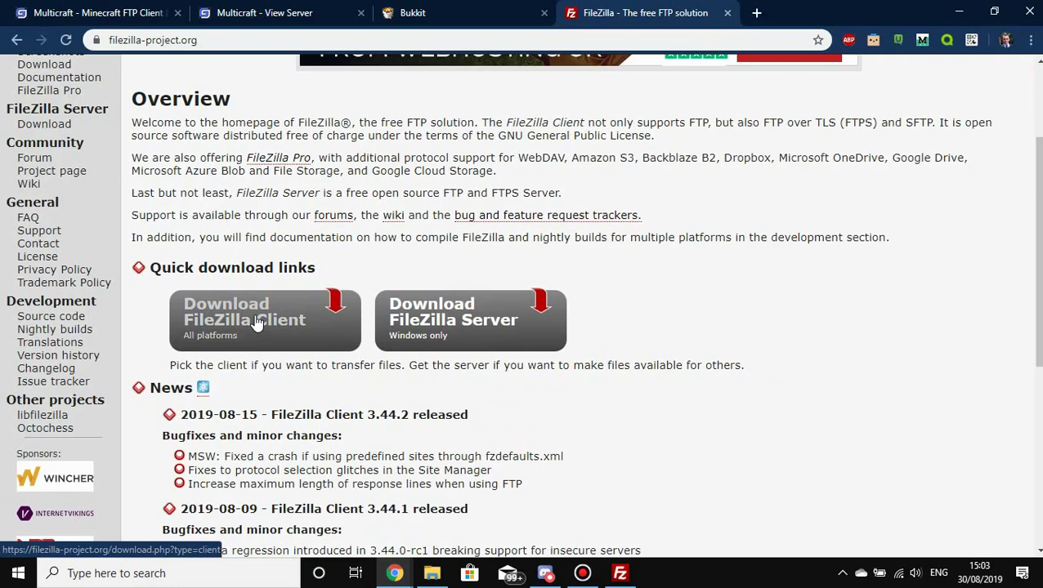
scroll(256, 324, "down", 3)
scroll(320, 312, "up", 4)
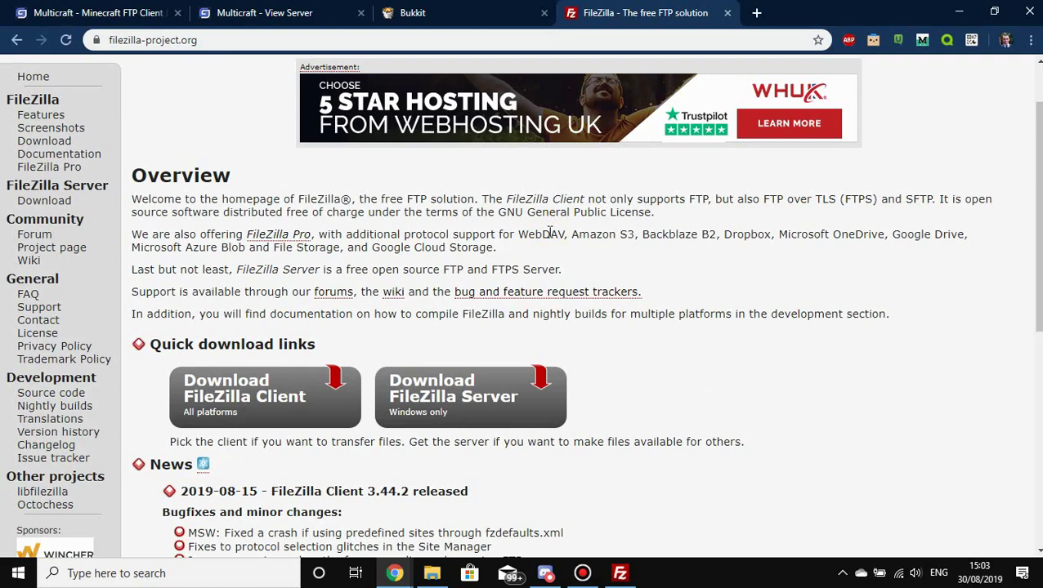
left_click(61, 142)
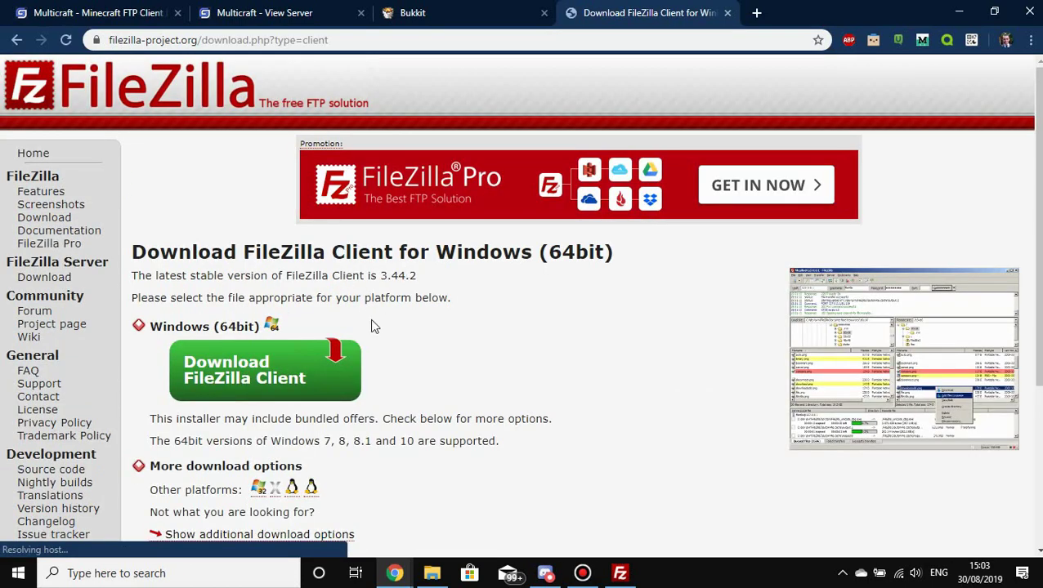
scroll(359, 383, "down", 1)
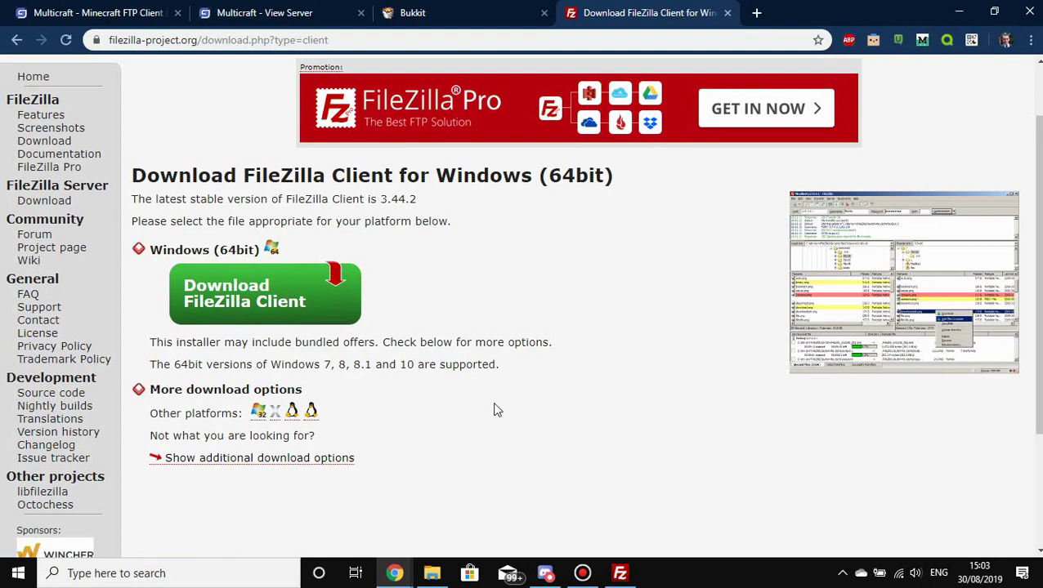
left_click(303, 461)
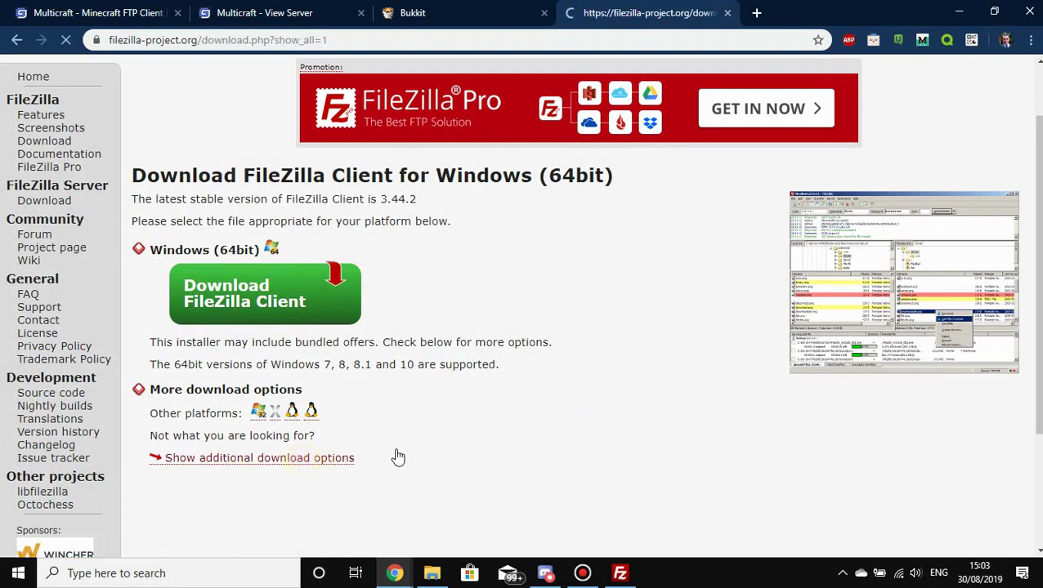
scroll(524, 289, "down", 3)
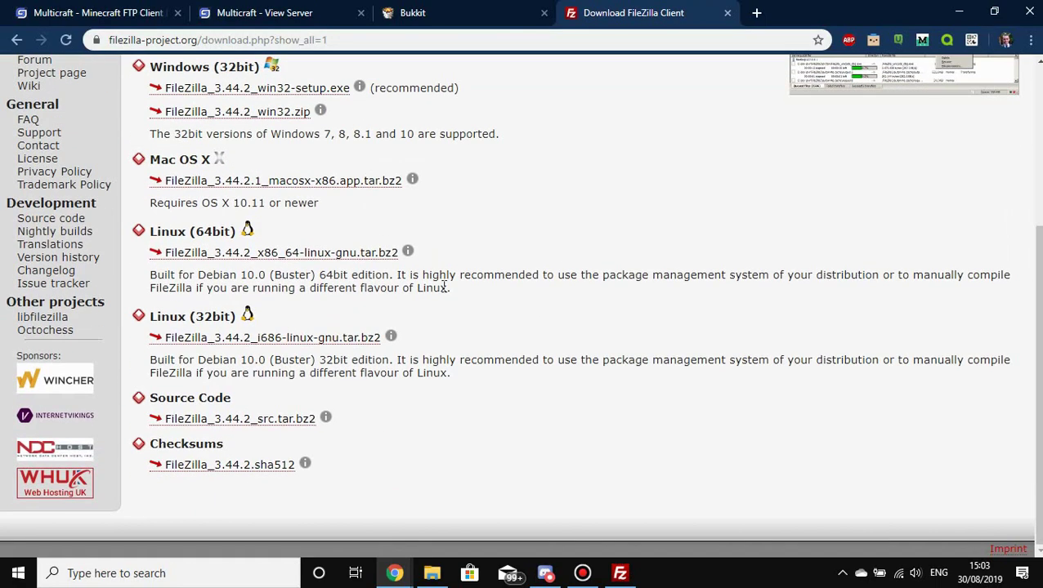
scroll(344, 425, "up", 3)
scroll(345, 425, "down", 3)
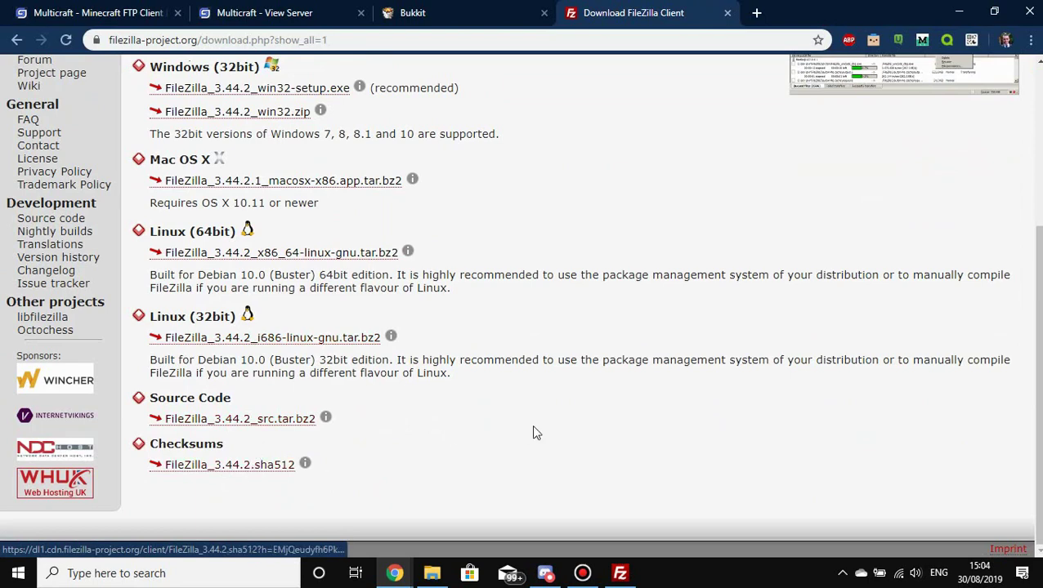
scroll(533, 431, "up", 3)
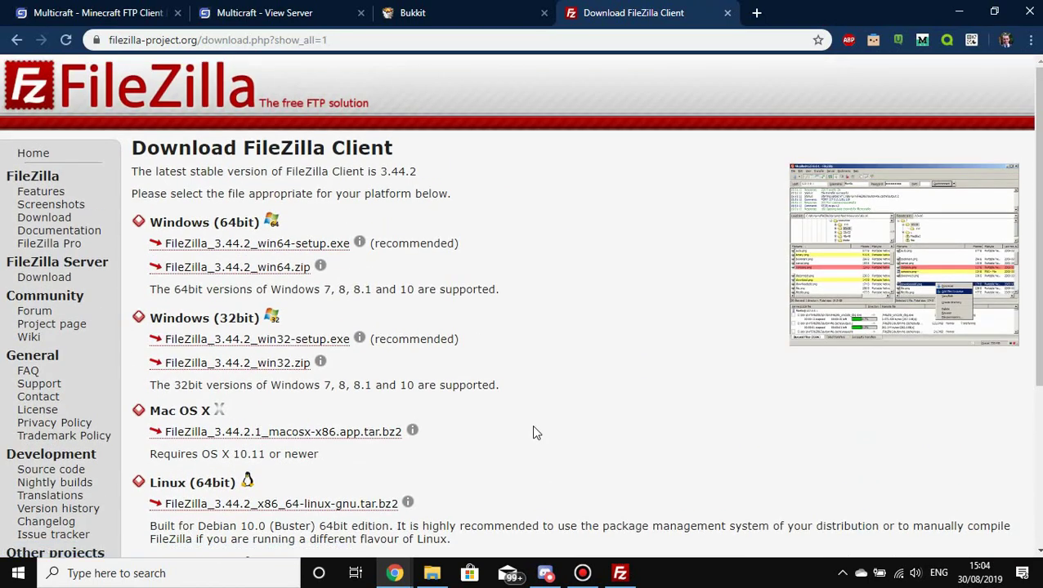
left_click(60, 222)
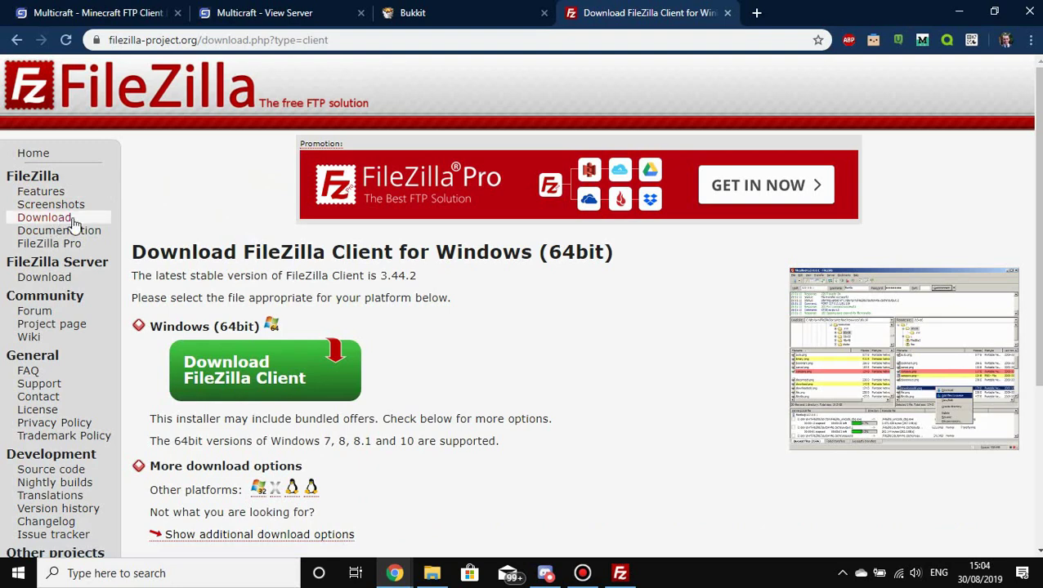
scroll(170, 234, "down", 1)
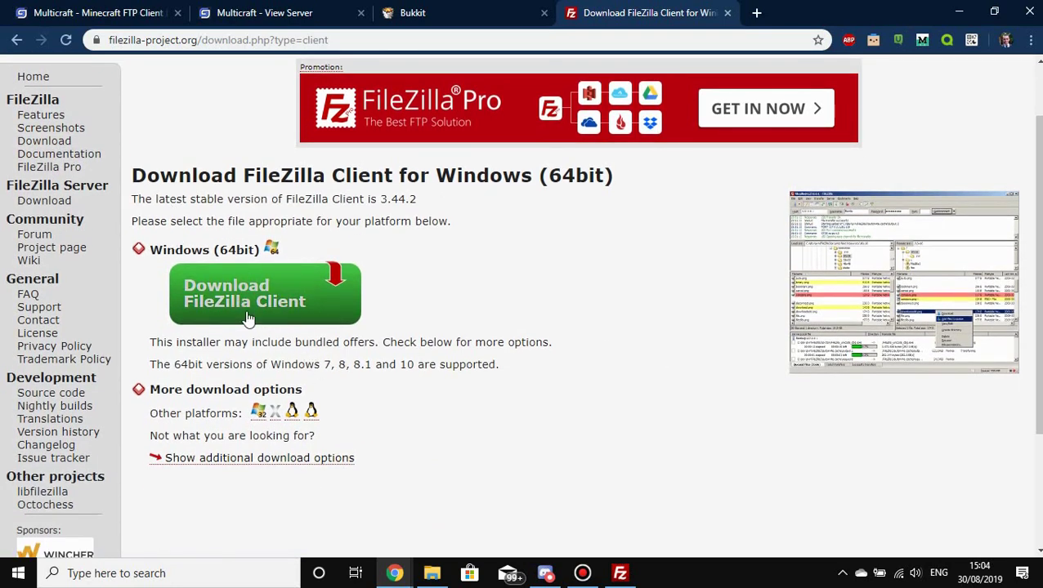
left_click_drag(507, 176, 685, 178)
left_click(685, 177)
scroll(679, 176, "up", 1)
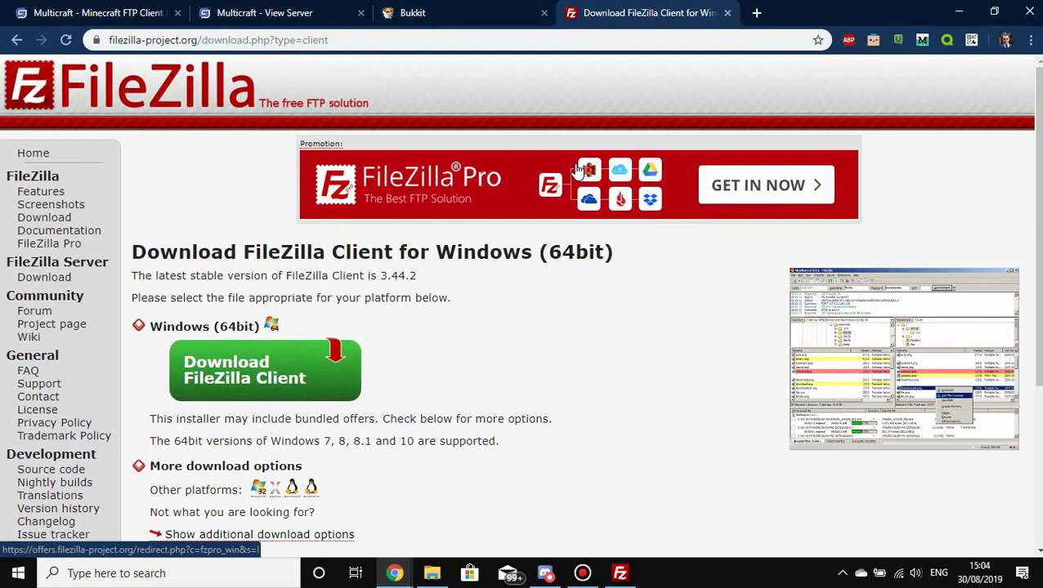
left_click(92, 155)
scroll(552, 365, "down", 1)
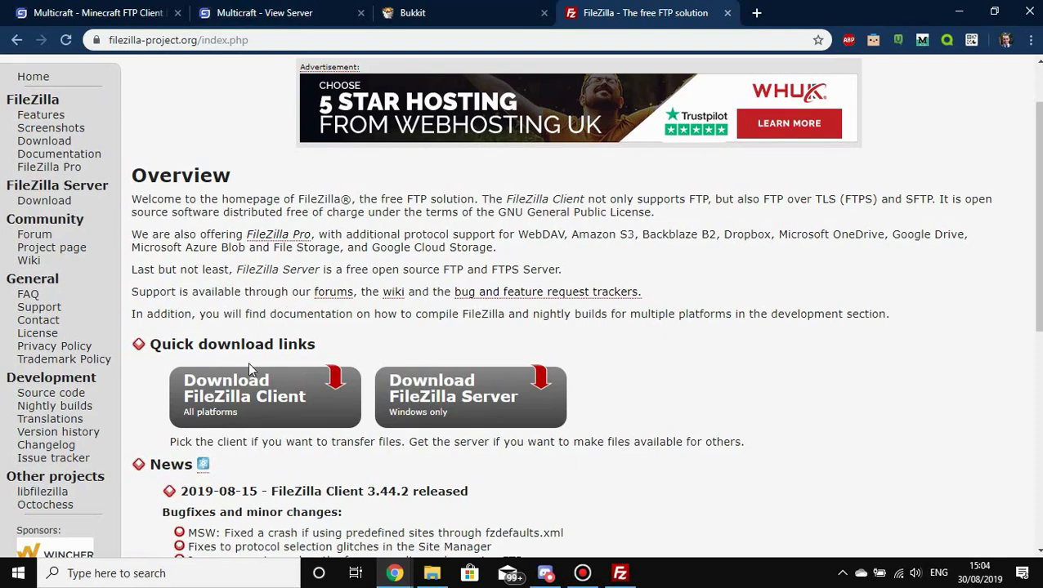
left_click(261, 406)
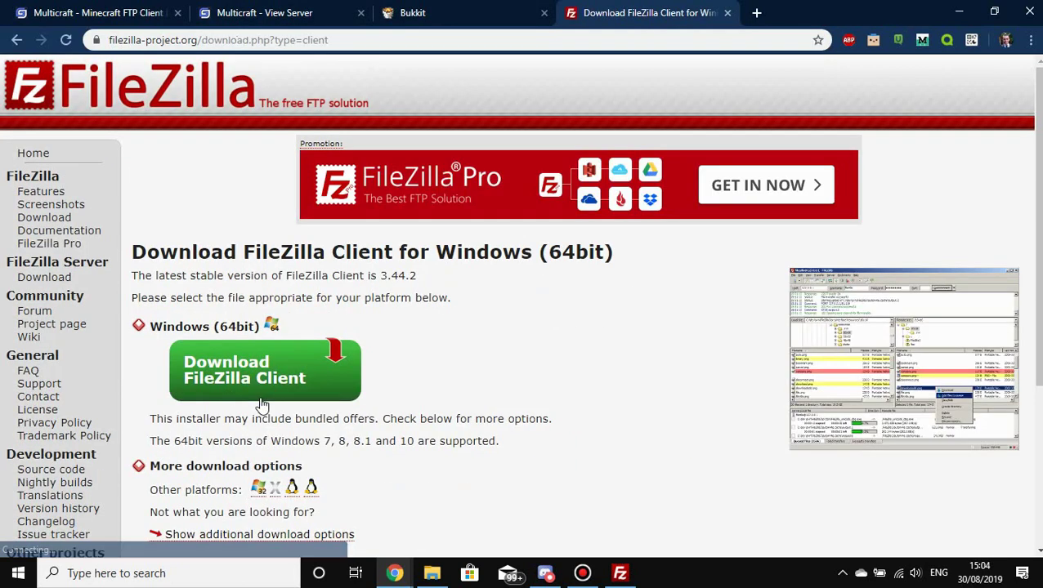
left_click(252, 392)
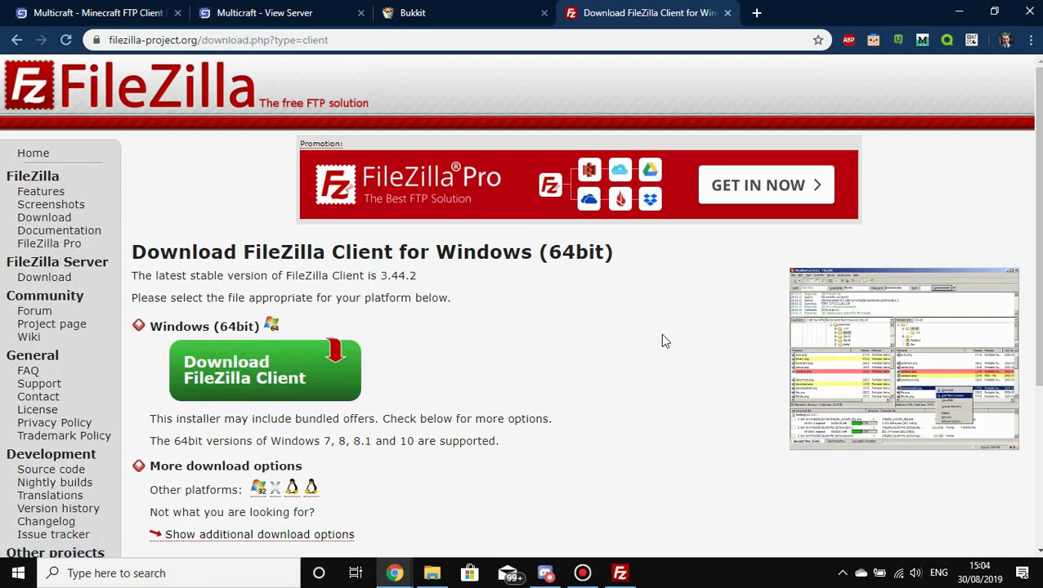
In the FileZilla client, replace the Quickconnect port value with 21.
left_click(620, 573)
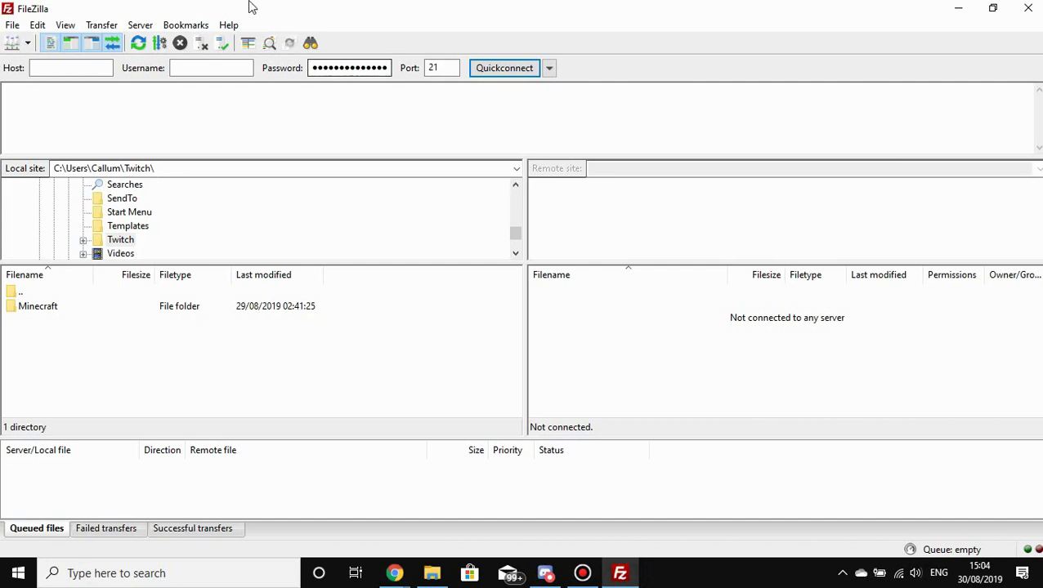
left_click(376, 68)
left_click(438, 69)
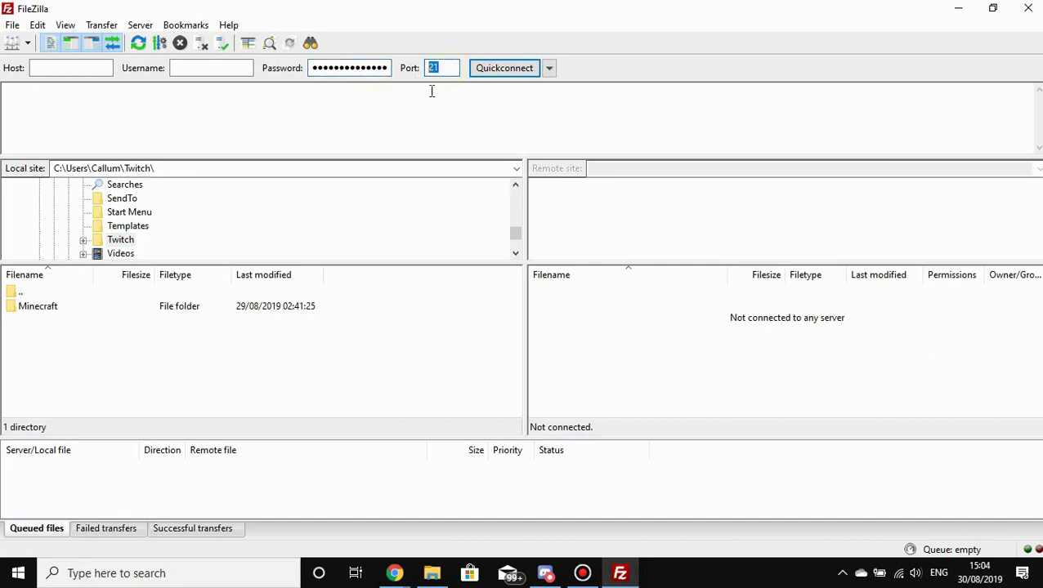
left_click(447, 68)
double_click(447, 69)
key("BackSpace")
type("21")
mouse_move(394, 573)
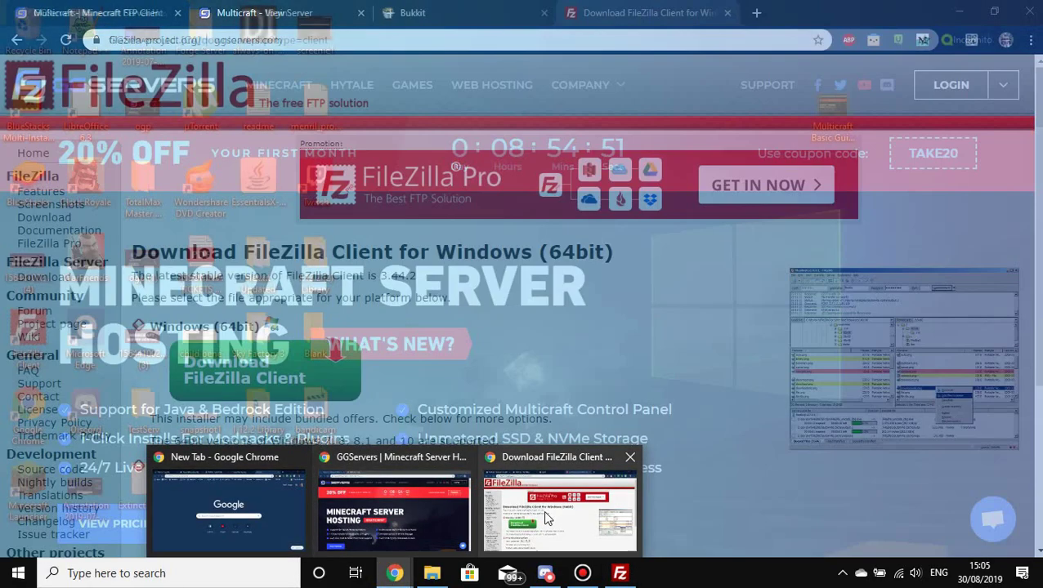
left_click(543, 510)
left_click(90, 12)
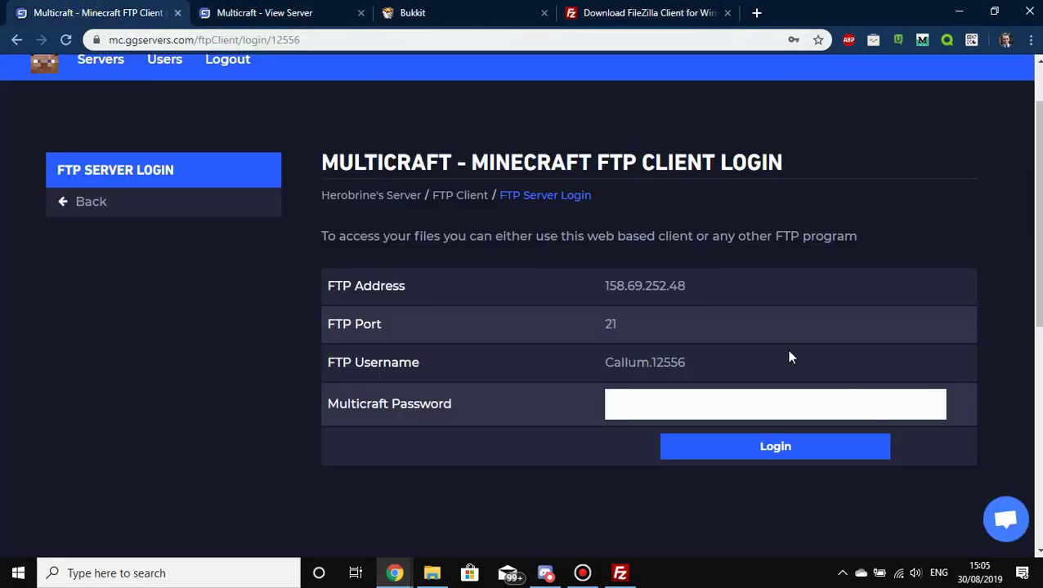
left_click_drag(590, 286, 805, 284)
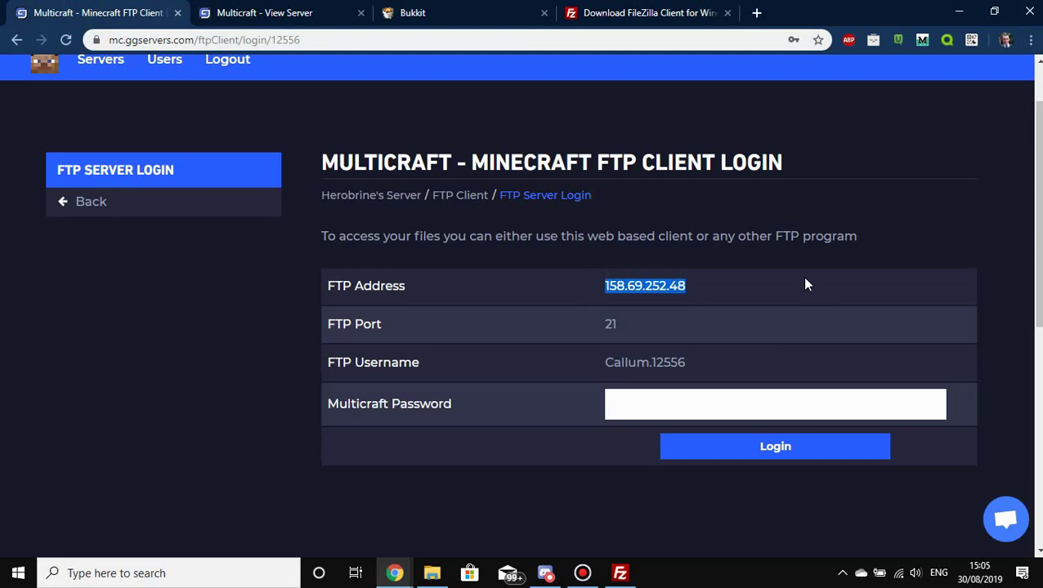
left_click(803, 280)
left_click_drag(575, 283, 822, 307)
key("ctrl+c")
left_click(819, 303)
left_click(619, 562)
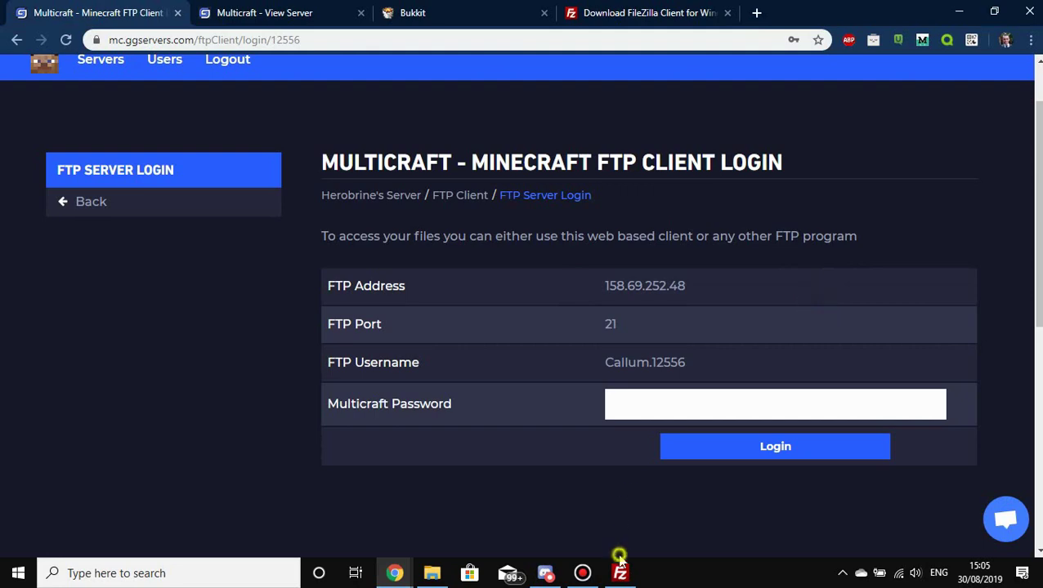
left_click(46, 68)
Paste 158.69.252.48 into FileZilla's Host field and check it.
key("ctrl+v")
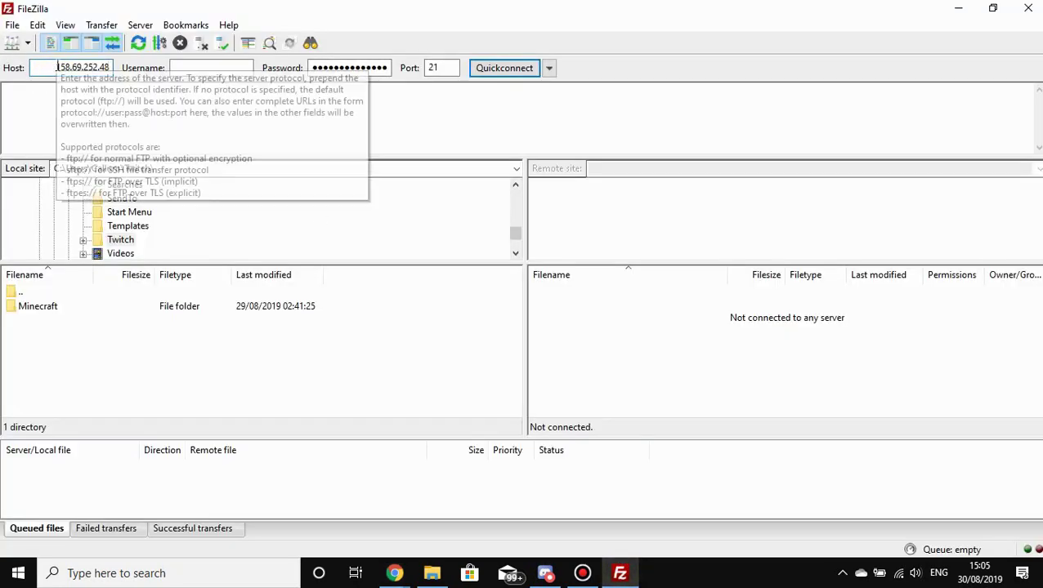
left_click_drag(50, 68, 4, 65)
left_click(253, 138)
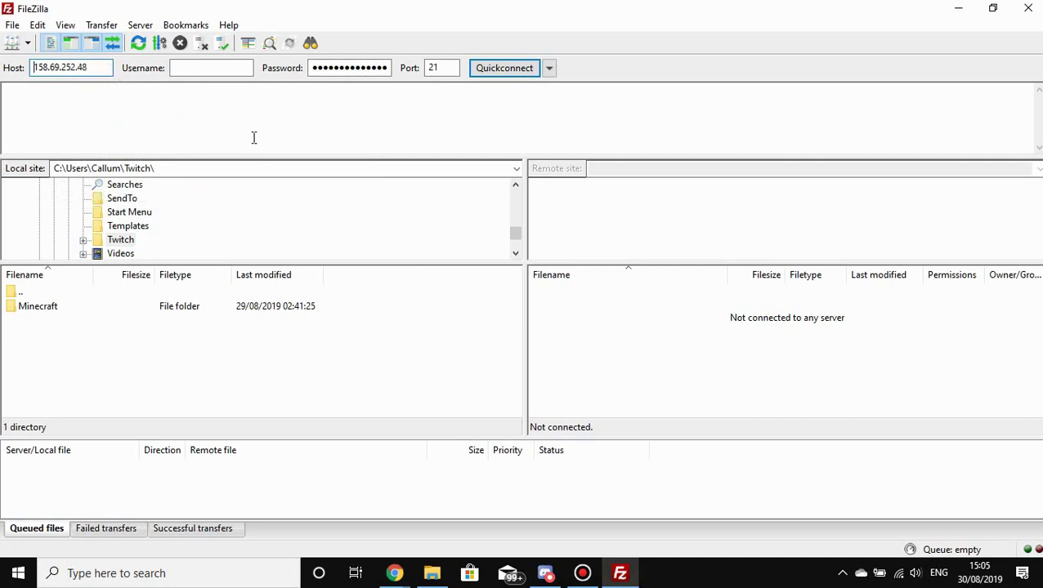
Copy the FTP username from Multicraft and paste it into FileZilla's Username field.
left_click(394, 573)
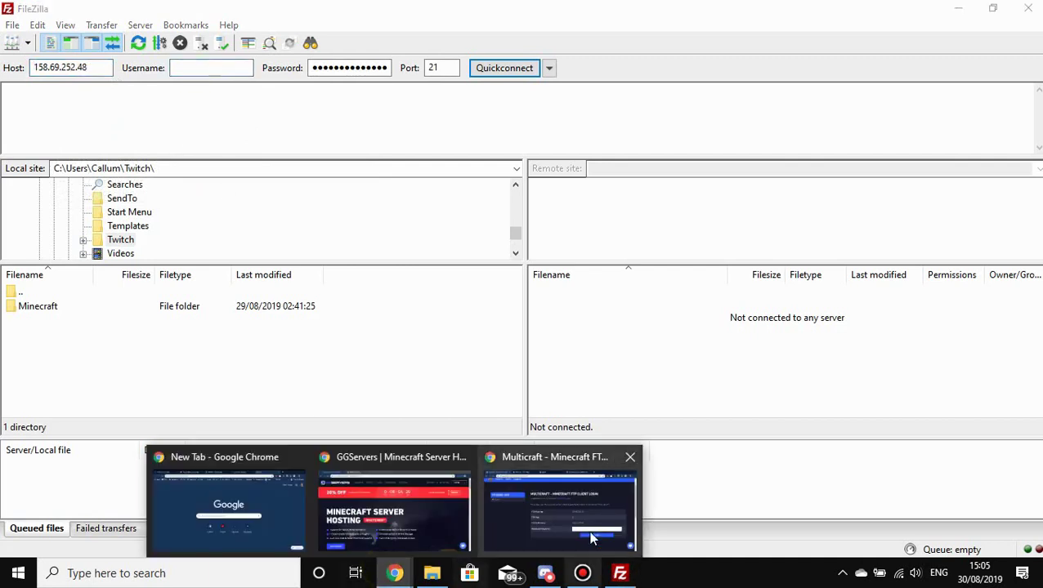
left_click(588, 530)
left_click_drag(580, 363, 744, 358)
key("ctrl+c")
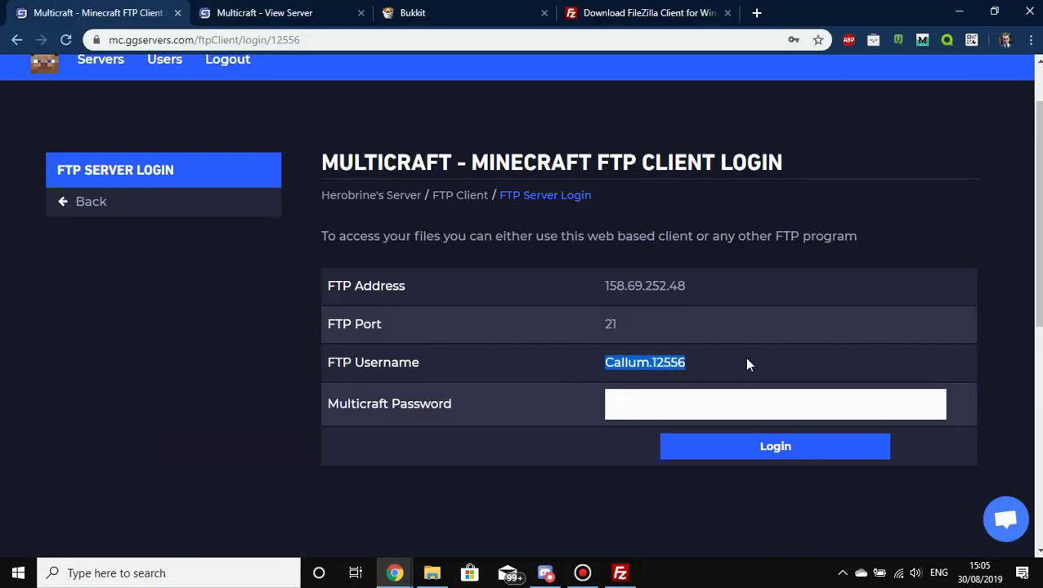
left_click(620, 573)
left_click(221, 70)
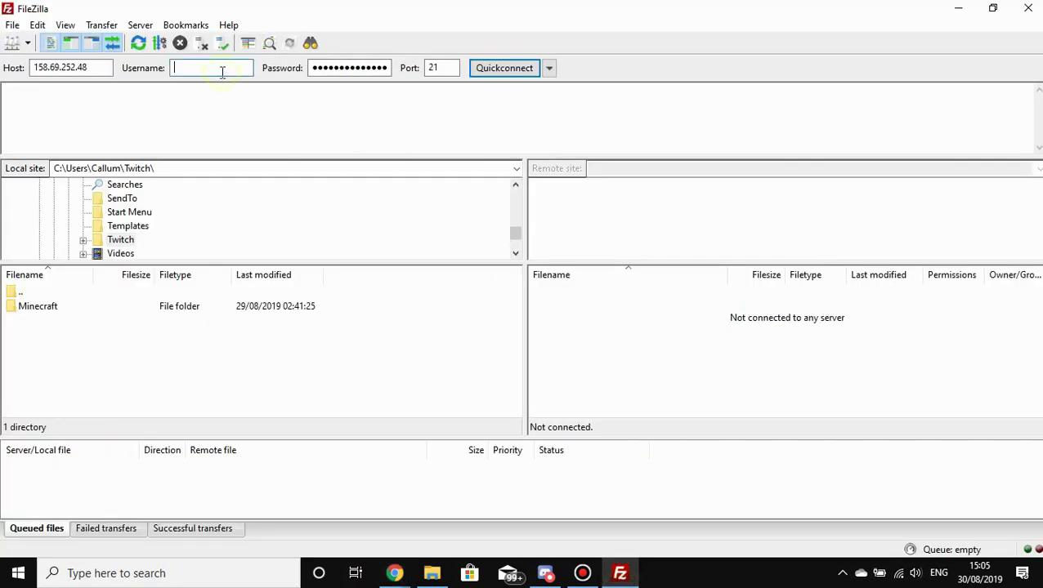
key("ctrl+v")
key("ctrl+a")
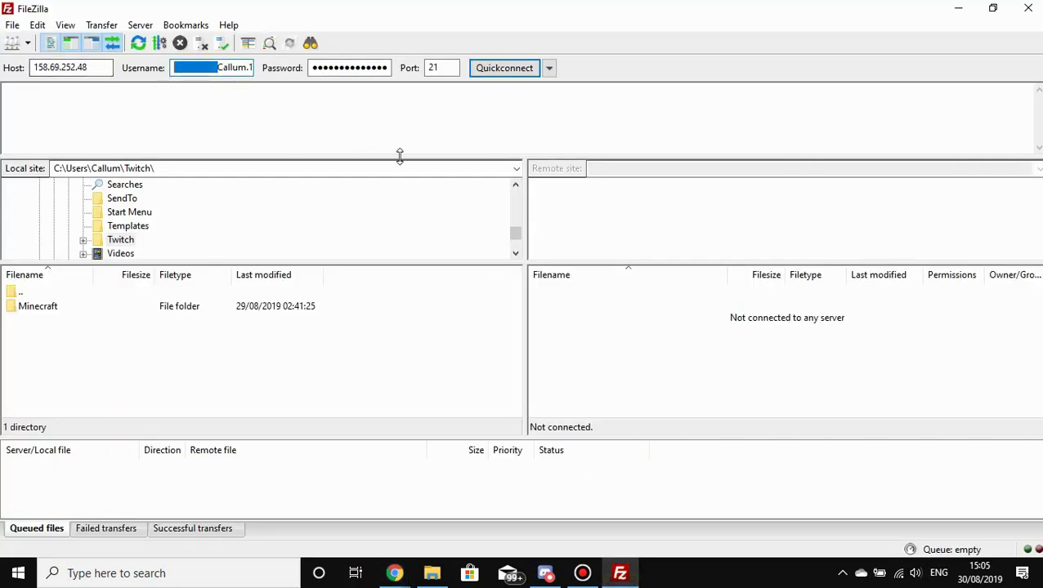
key("ctrl+v")
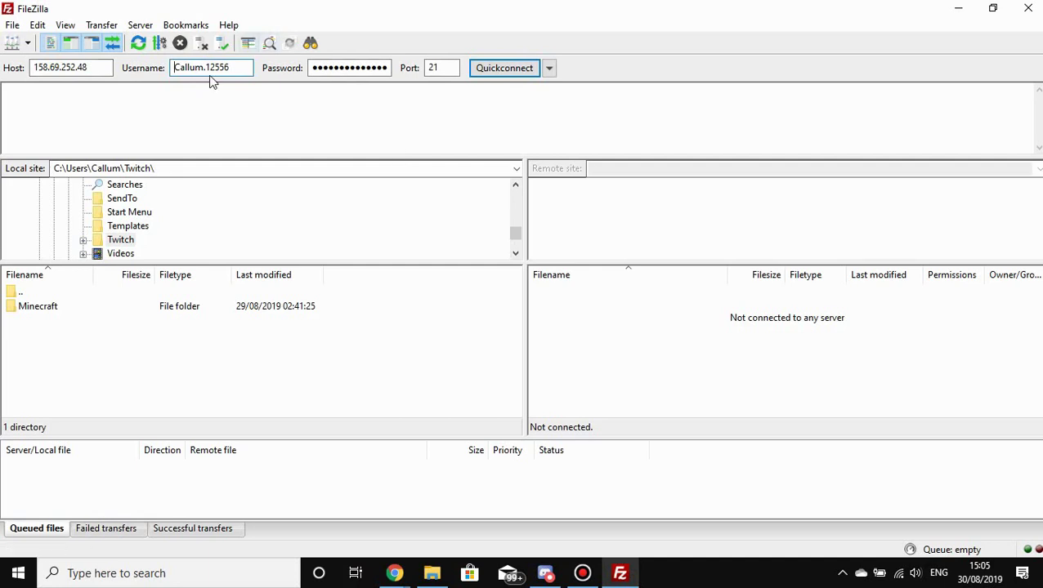
Check the entered username and password, then return to Chrome.
left_click(242, 67)
left_click_drag(243, 67, 204, 67)
left_click(204, 67)
left_click_drag(332, 68, 357, 69)
left_click(357, 69)
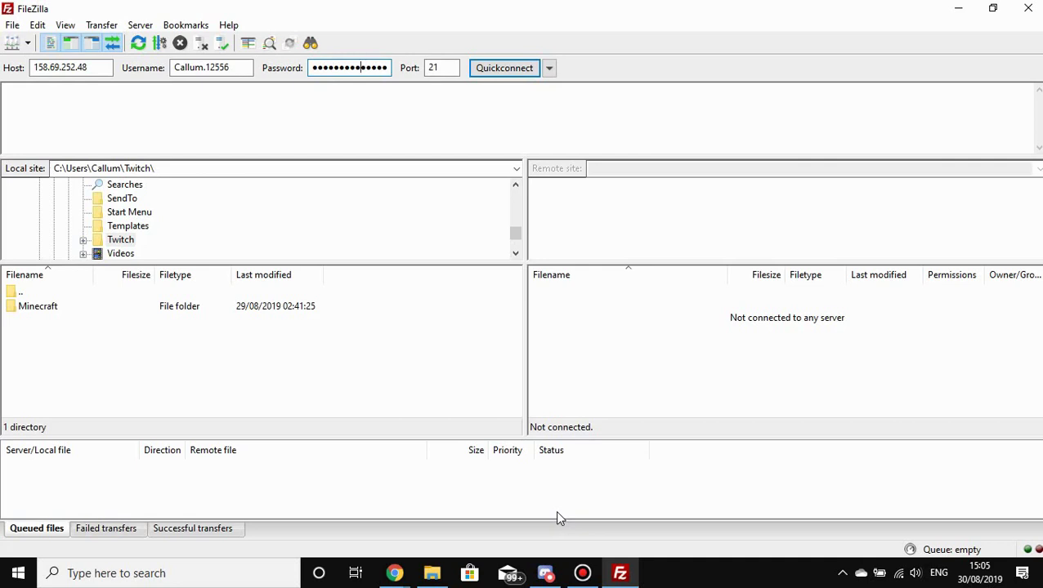
left_click(394, 573)
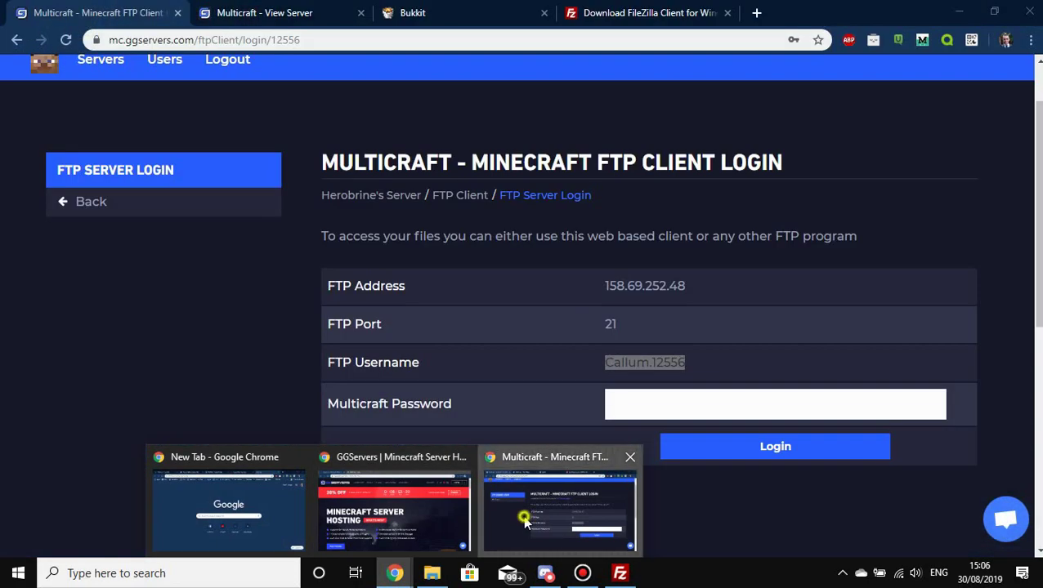
left_click(523, 515)
left_click(756, 13)
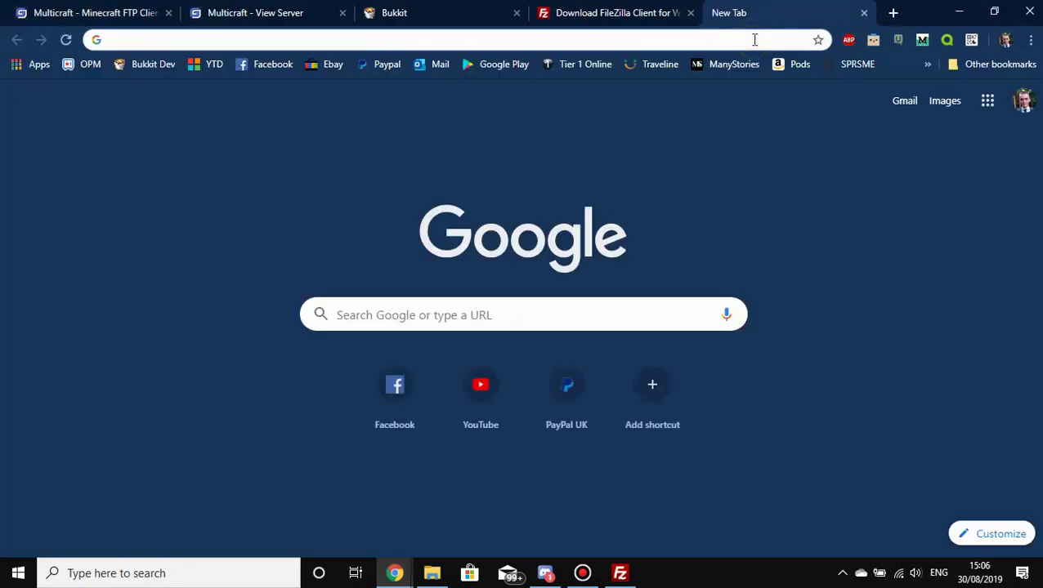
type("help")
key("Return")
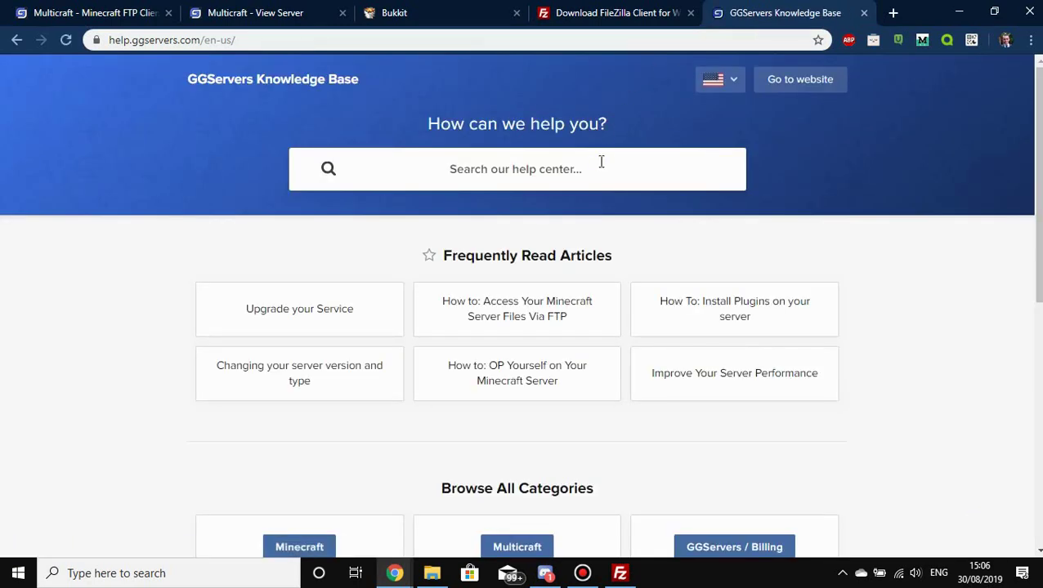
type("reset")
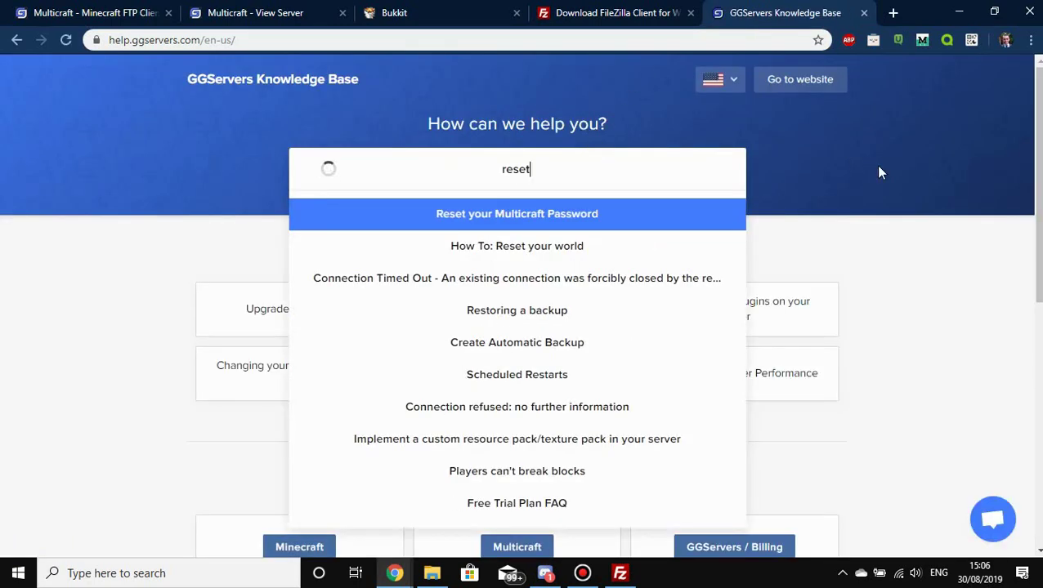
left_click(559, 224)
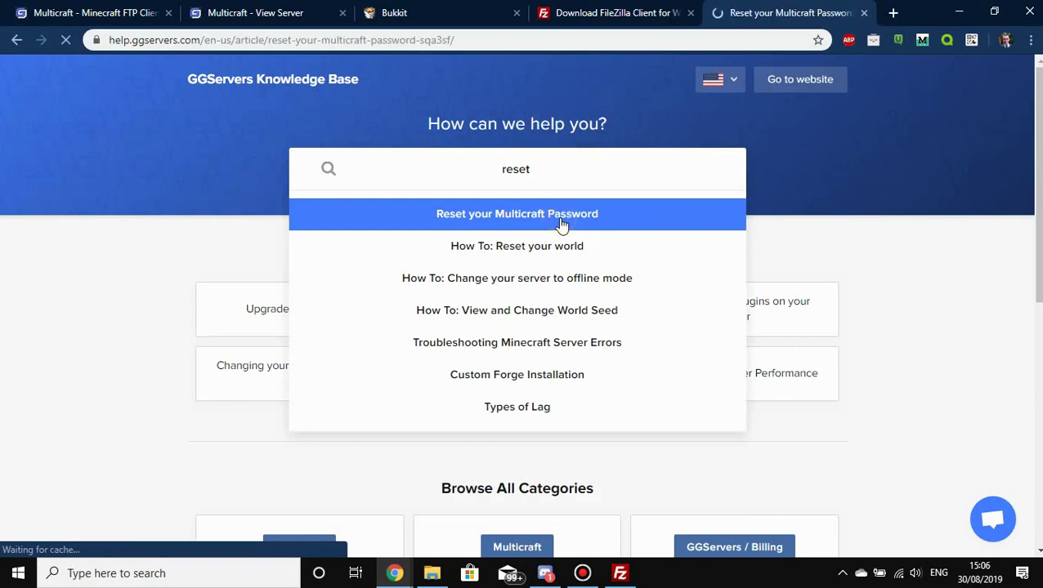
scroll(565, 277, "down", 13)
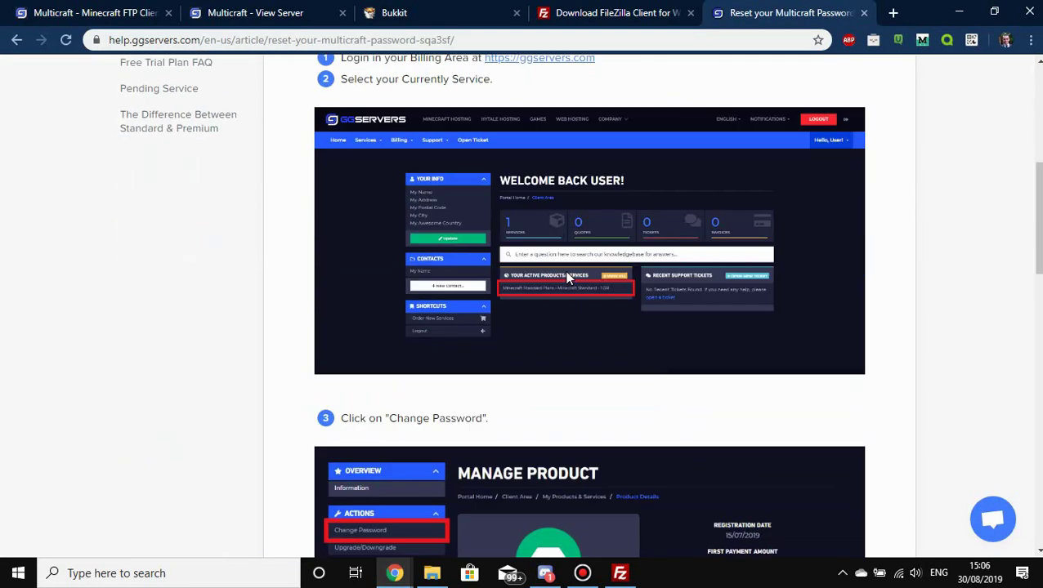
scroll(568, 274, "down", 2)
scroll(568, 275, "up", 15)
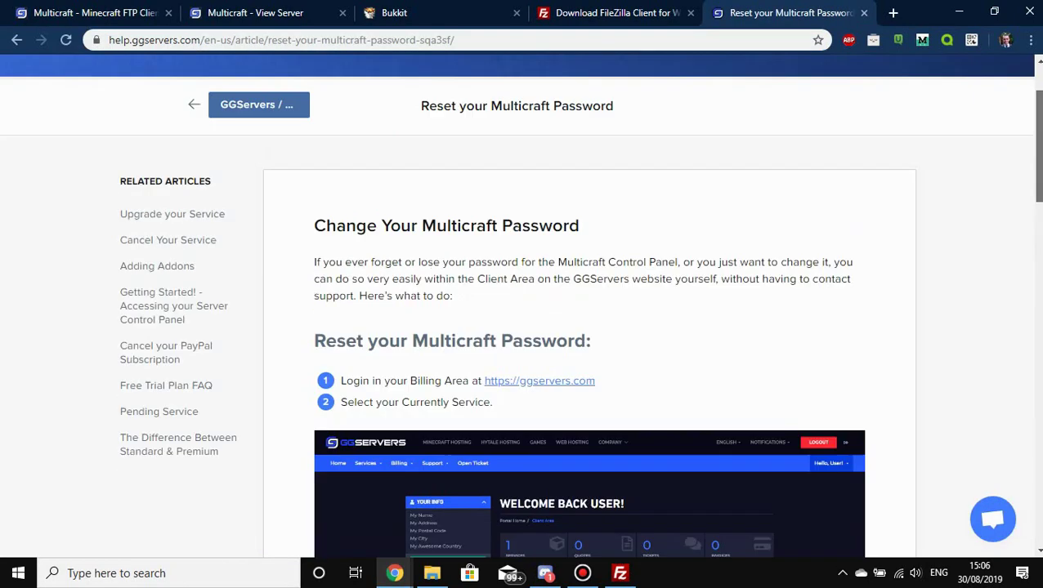
left_click(865, 12)
left_click(466, 10)
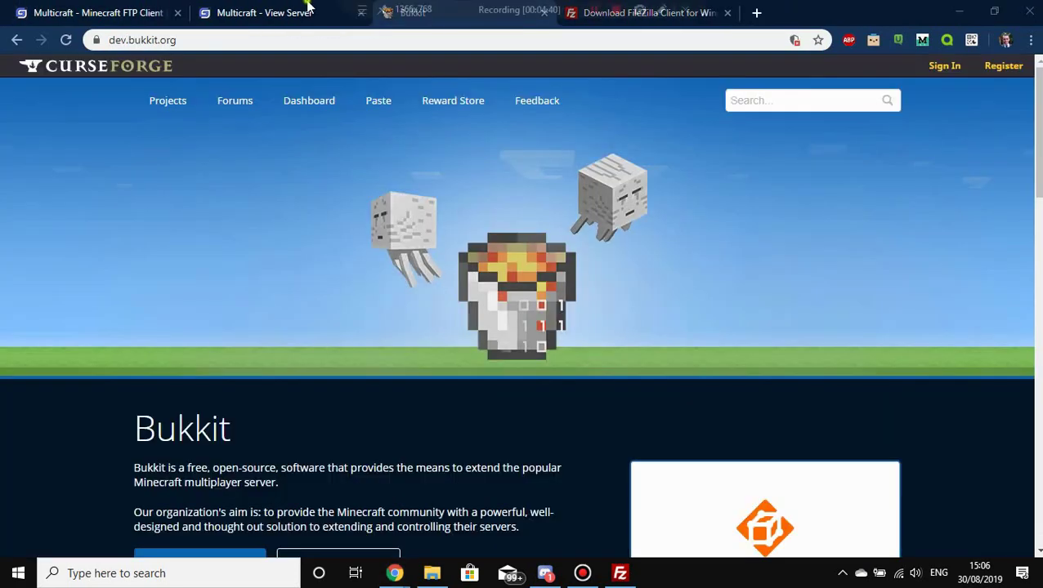
left_click(252, 18)
left_click(95, 6)
left_click(676, 362)
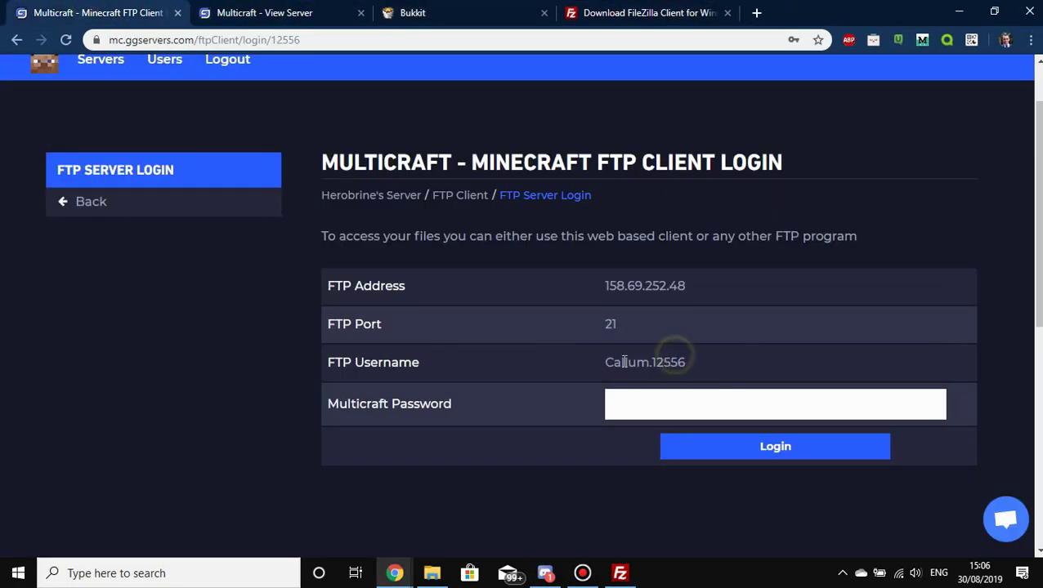
Quickconnect to 158.69.252.48 and accept the unknown TLS certificate.
left_click(620, 573)
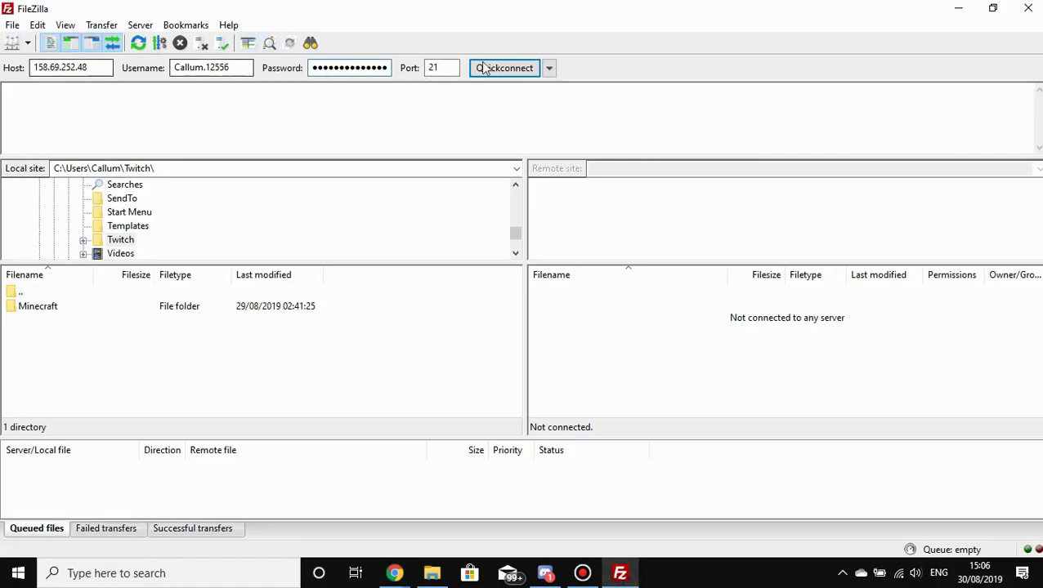
left_click(525, 73)
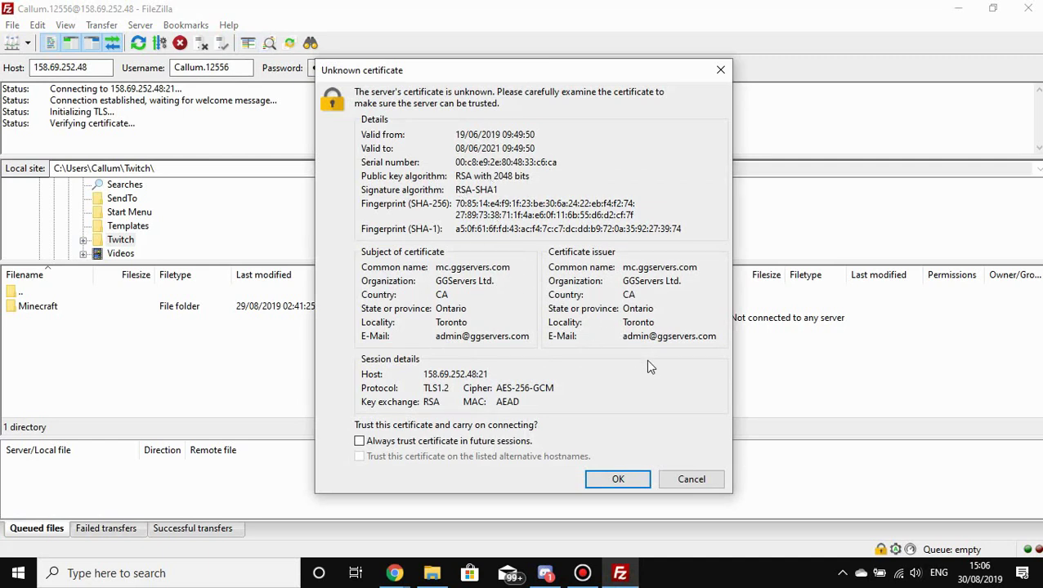
left_click(624, 480)
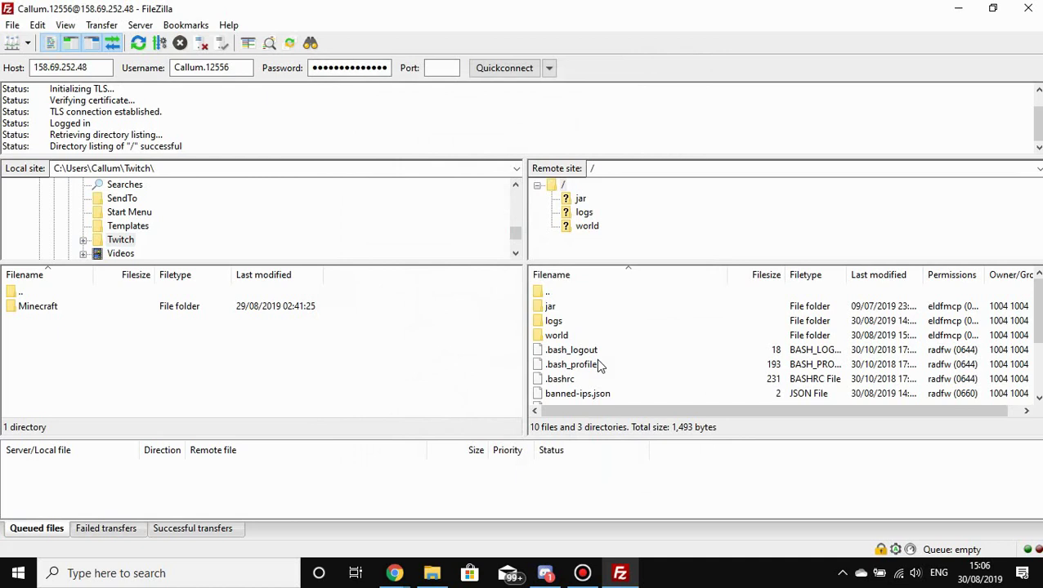
Scroll through the server's remote root folder listing.
scroll(598, 365, "down", 2)
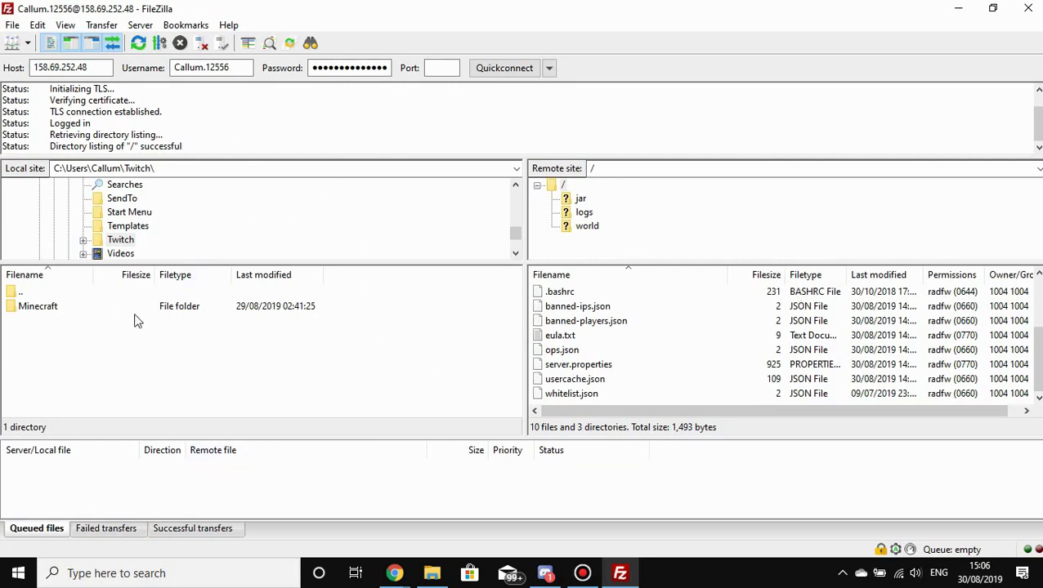
scroll(187, 252, "down", 1)
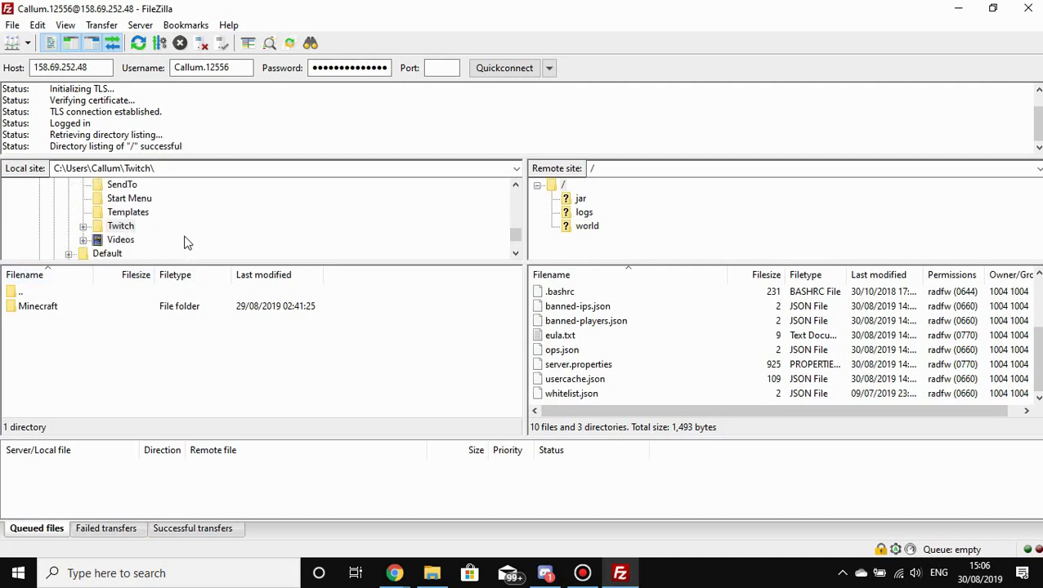
scroll(186, 241, "down", 5)
scroll(734, 380, "up", 2)
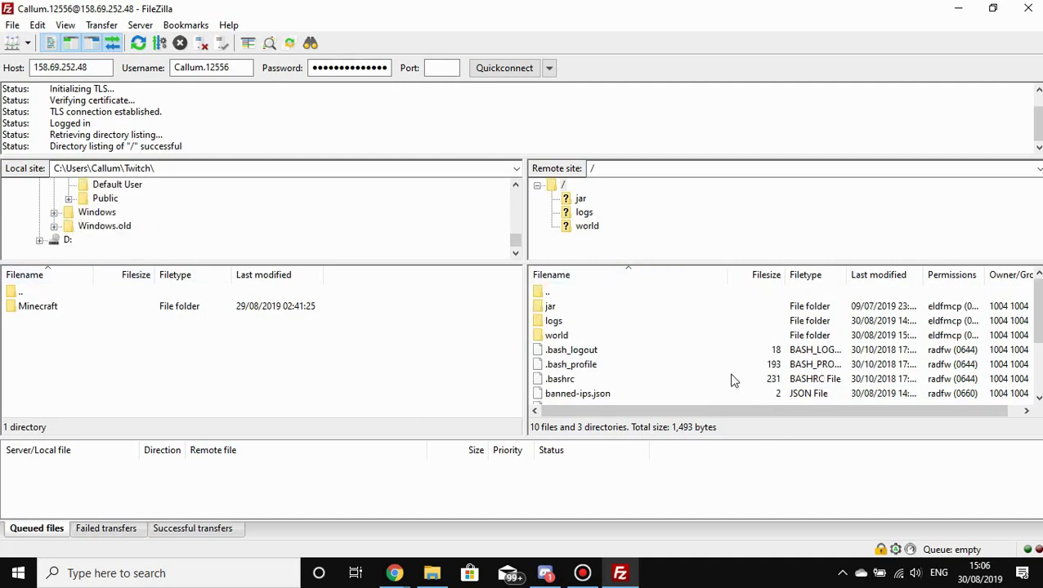
Select the .bash files and world folder, then return to the Multicraft FTP page in Chrome.
left_click(613, 352)
left_click(615, 366)
left_click(617, 379)
left_click(617, 394)
left_click(617, 379)
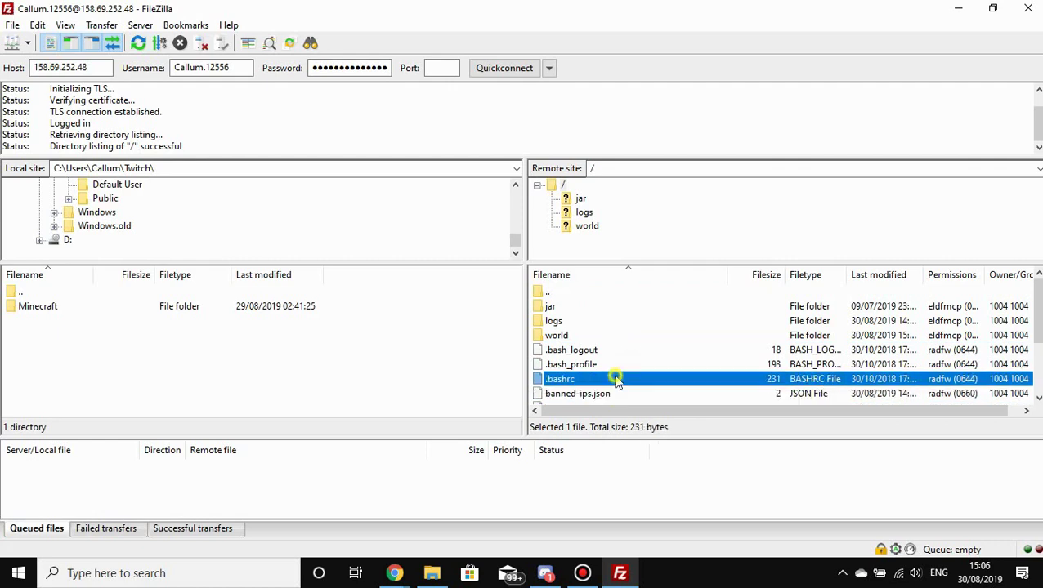
left_click(615, 364)
left_click(614, 350)
left_click(613, 336)
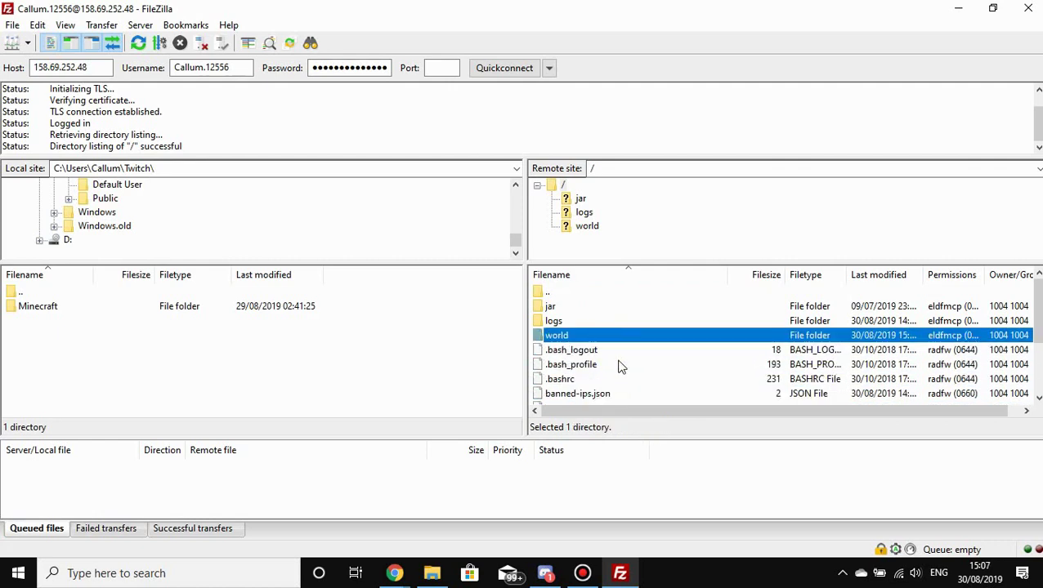
left_click(603, 366)
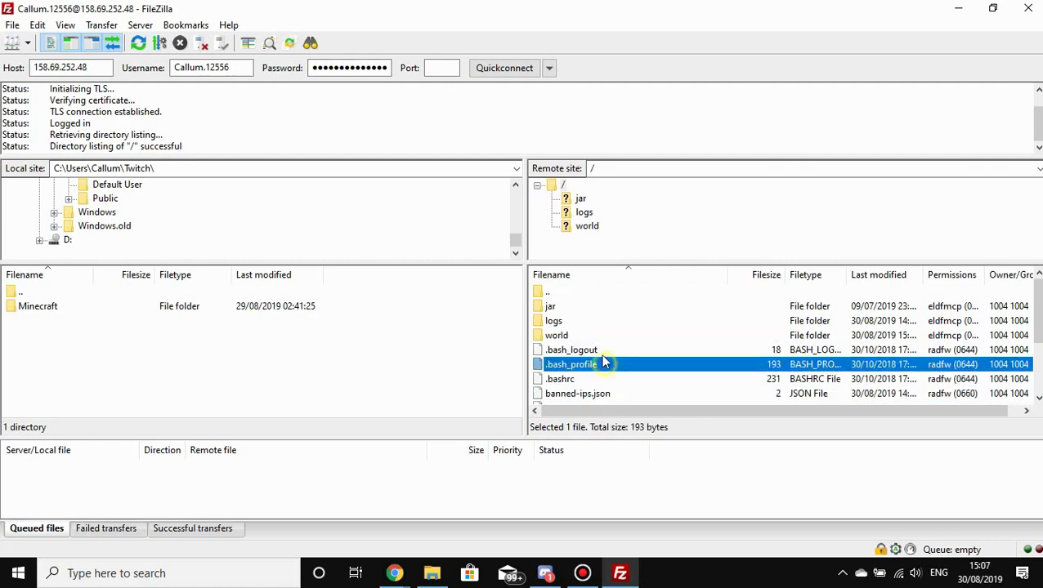
left_click(394, 573)
left_click(602, 515)
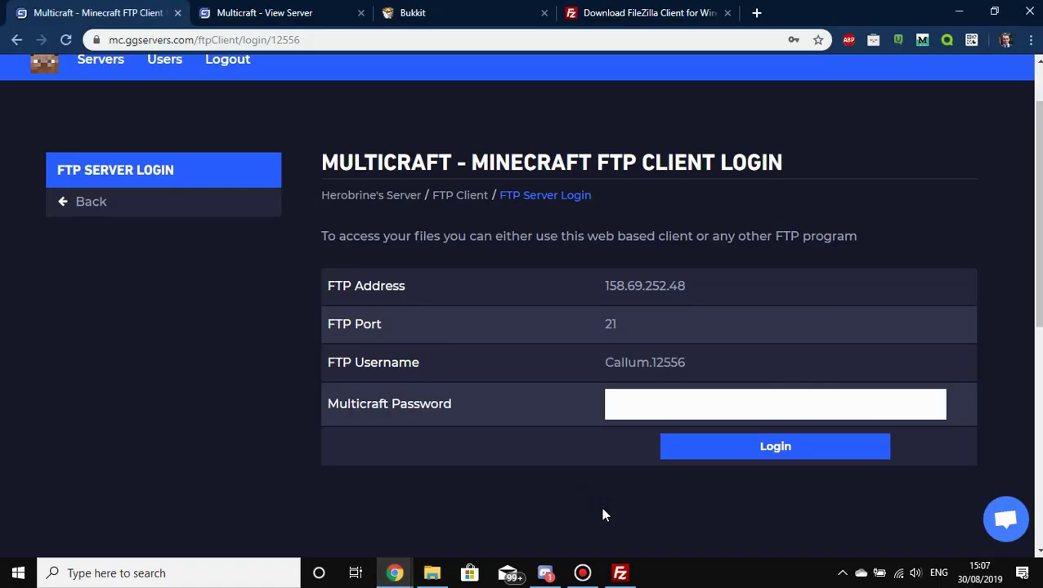
Look up SpigotMC in a new tab, then close that tab.
left_click(467, 7)
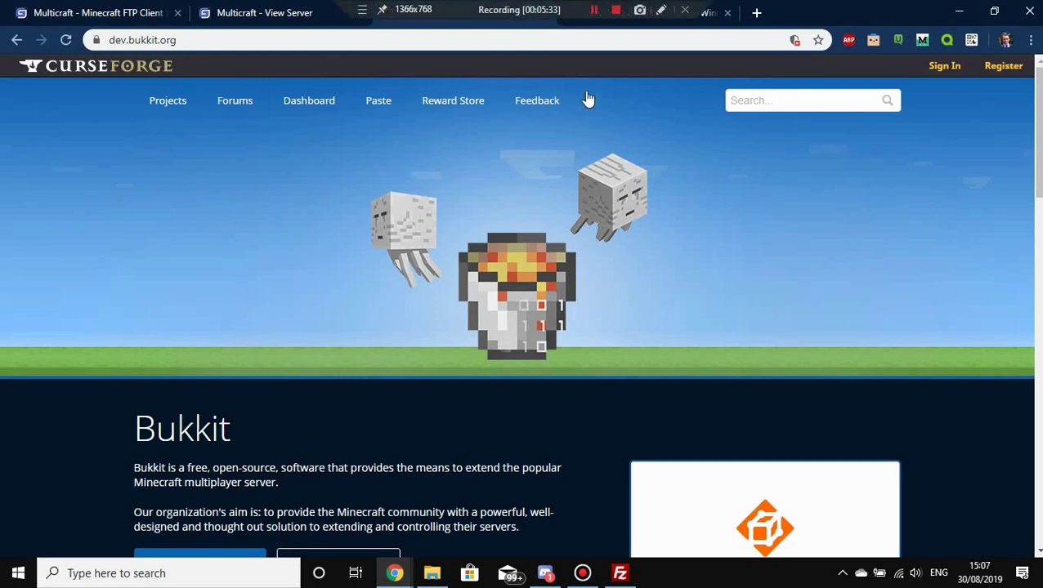
key("ctrl+t")
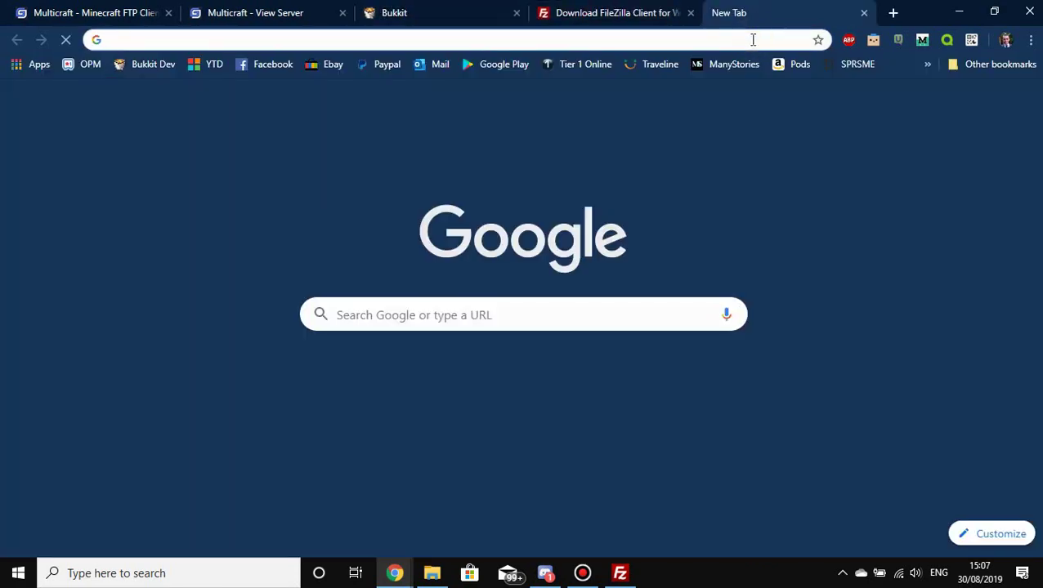
type("spigot")
key("Return")
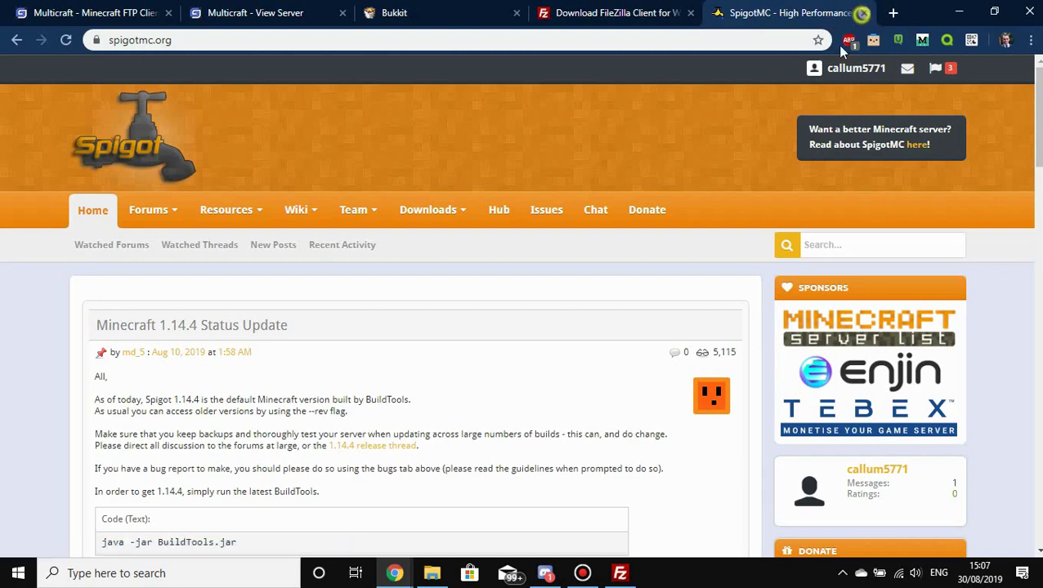
left_click(864, 13)
Return to the FTP Client Login page, glance at FileZilla, and come back to Chrome.
left_click(299, 14)
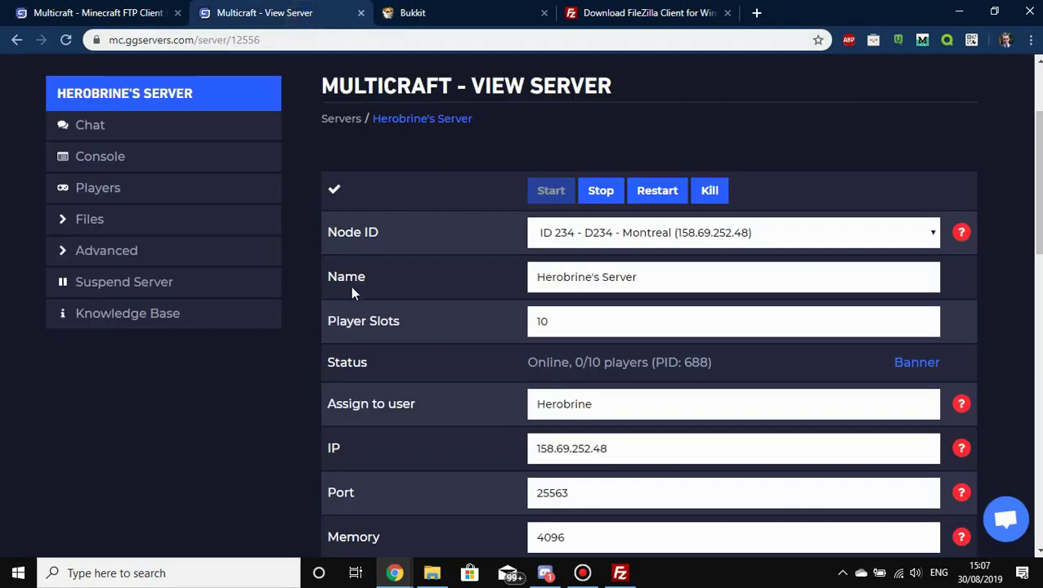
left_click(111, 10)
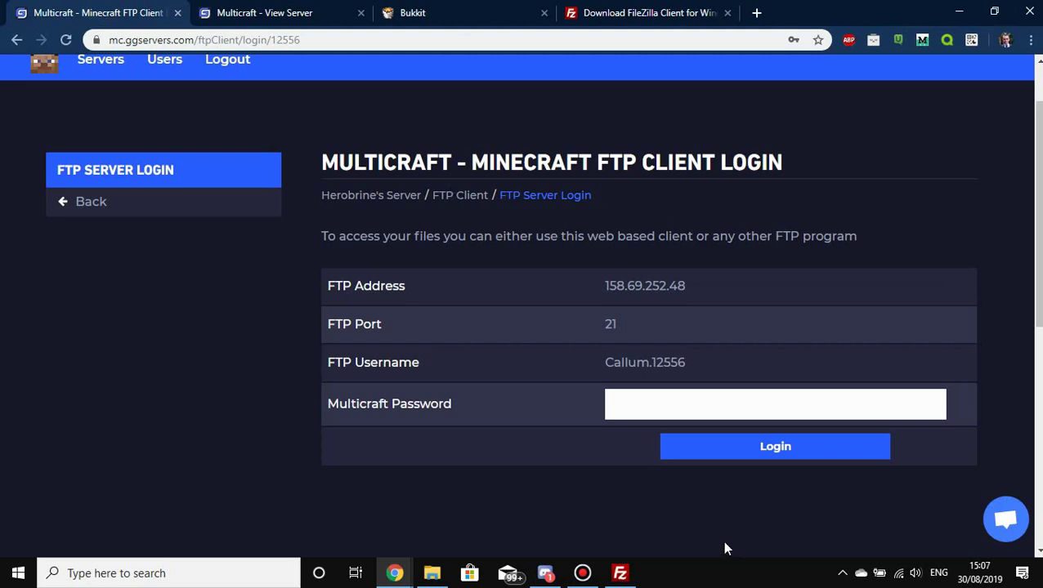
left_click(638, 397)
left_click(619, 573)
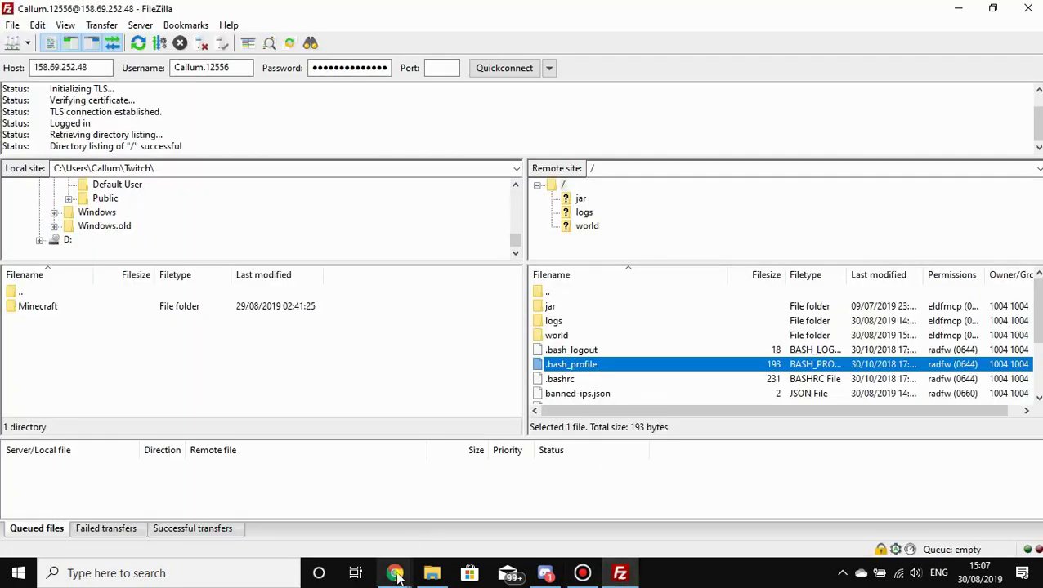
mouse_move(395, 573)
left_click(545, 510)
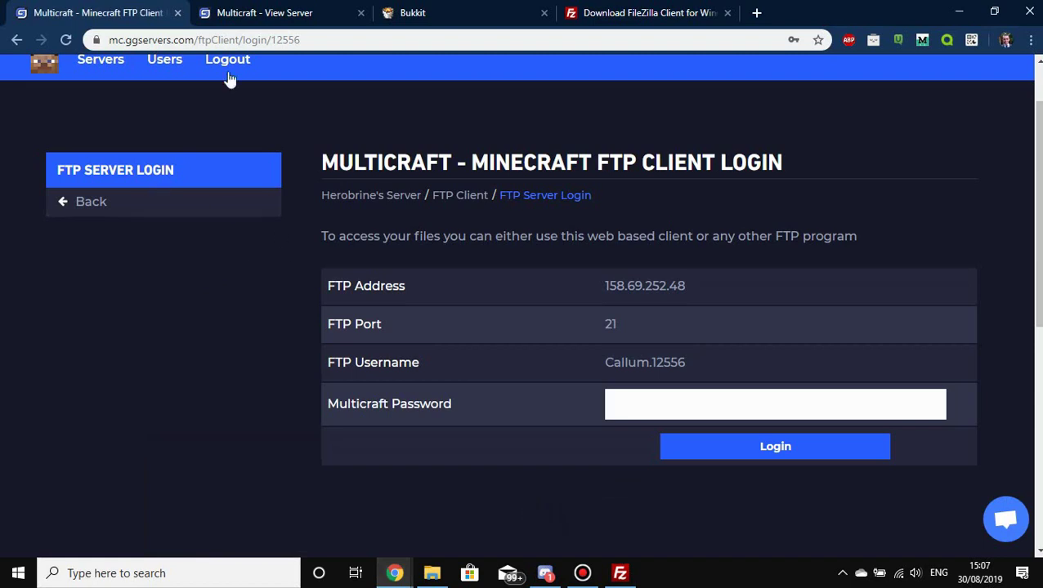
From View Server, open the Setup page in a new tab.
left_click(261, 14)
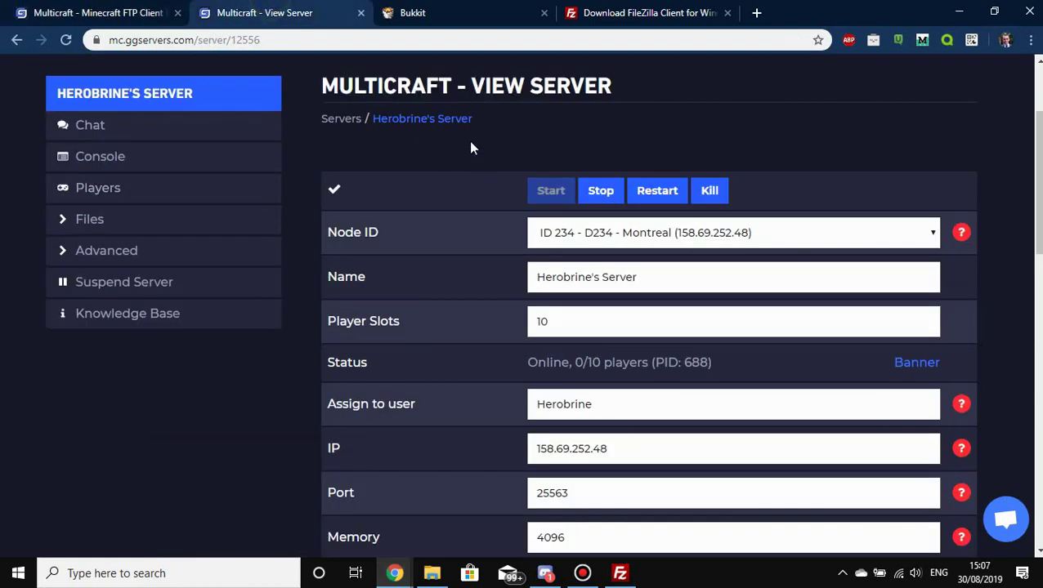
left_click_drag(457, 85, 635, 88)
left_click(635, 88)
left_click(173, 219)
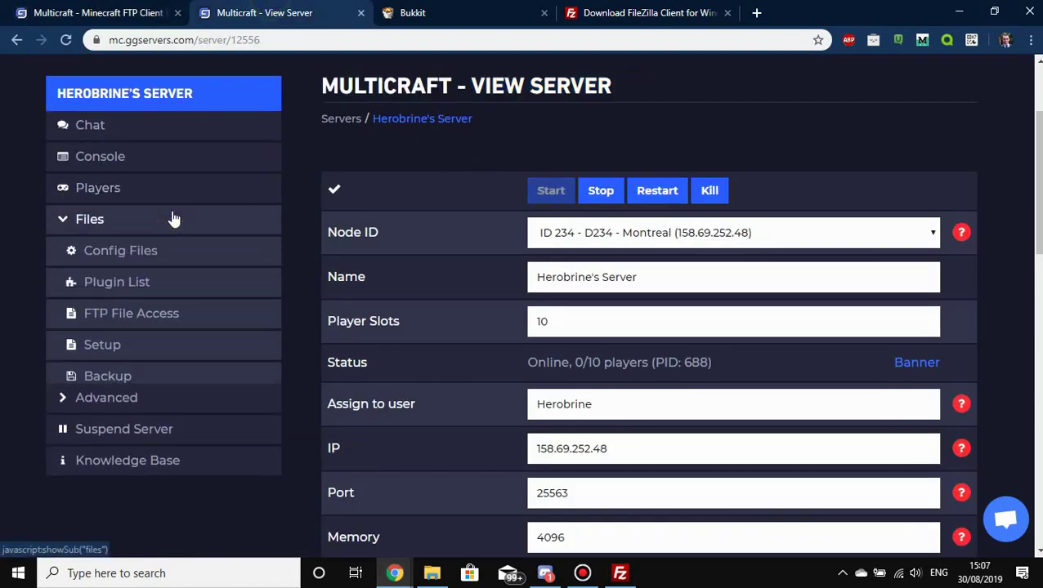
left_click(103, 345)
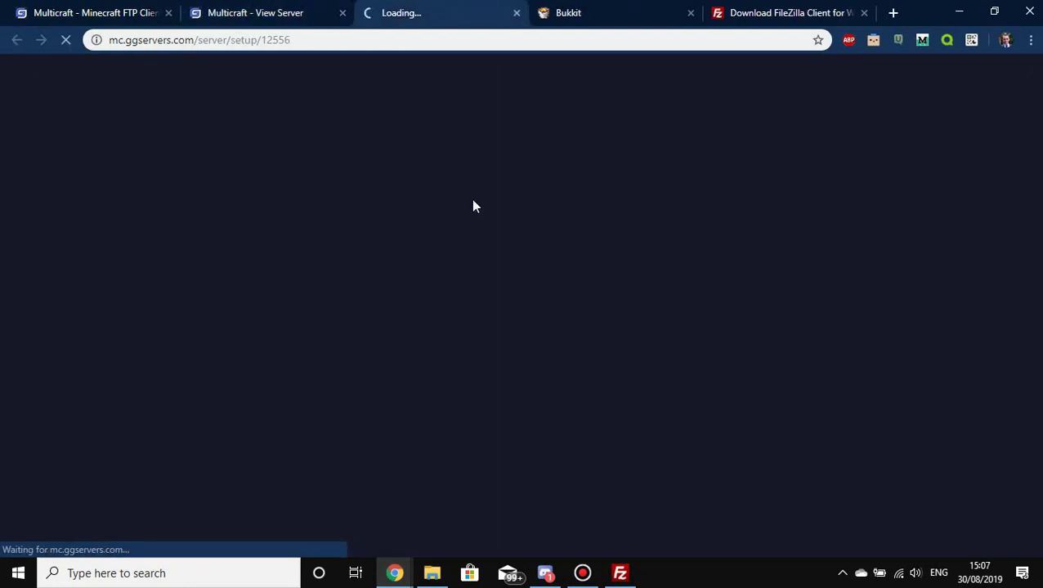
Open the Console in a new tab, view it, then go to the Setup Server tab.
left_click(301, 13)
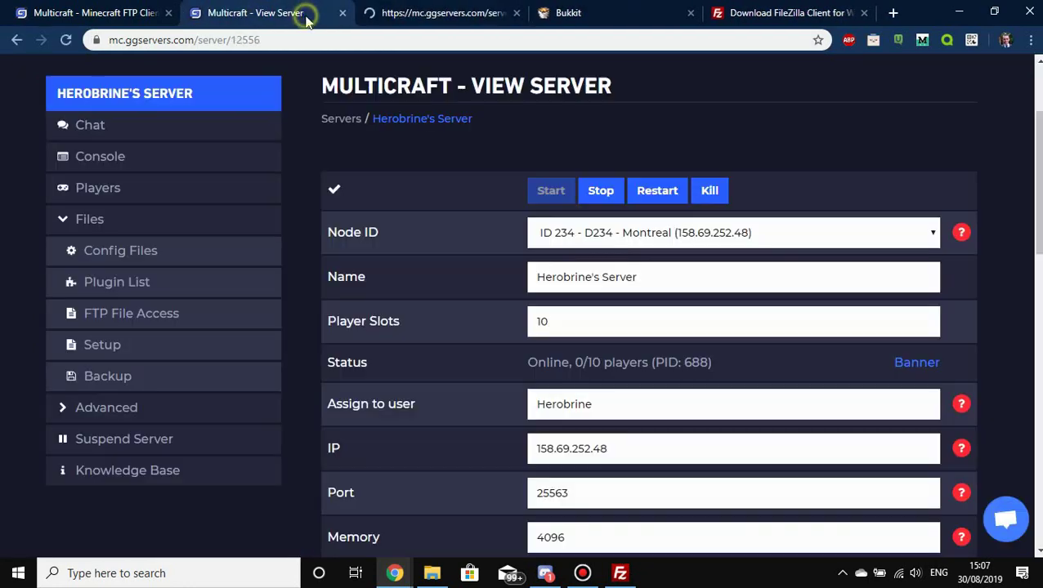
left_click(129, 153)
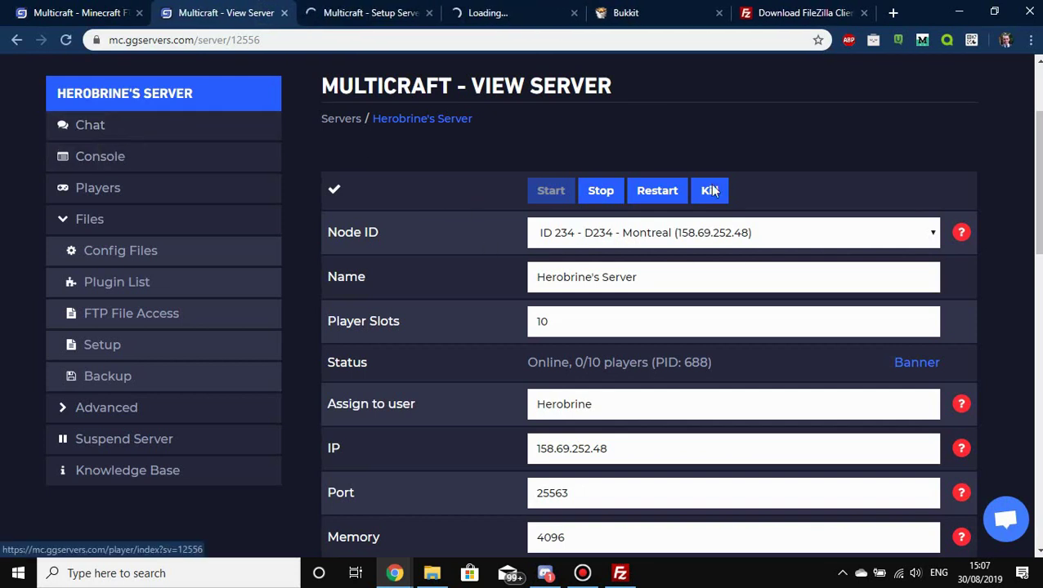
left_click(483, 13)
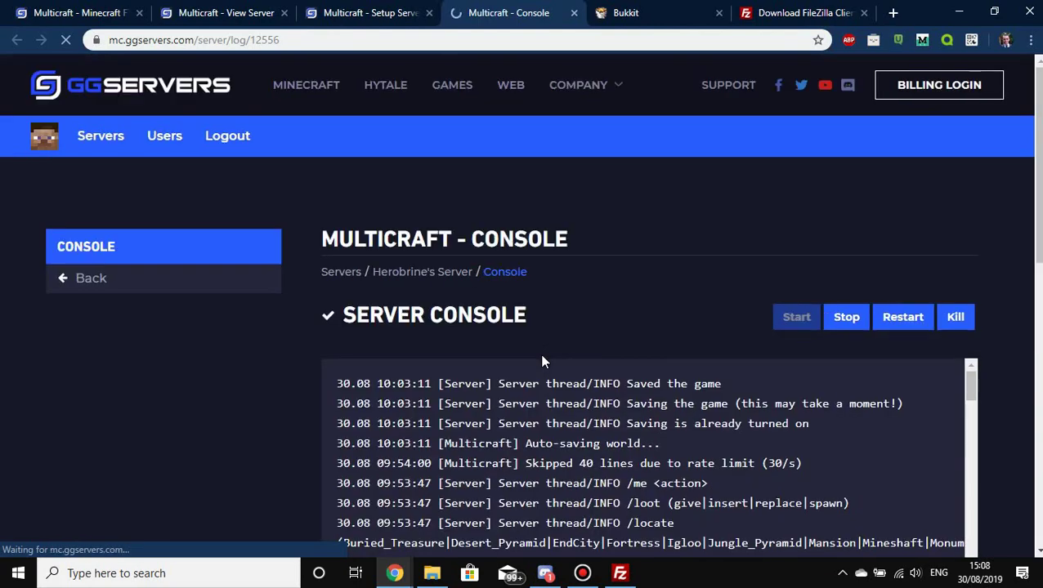
scroll(274, 392, "up", 3)
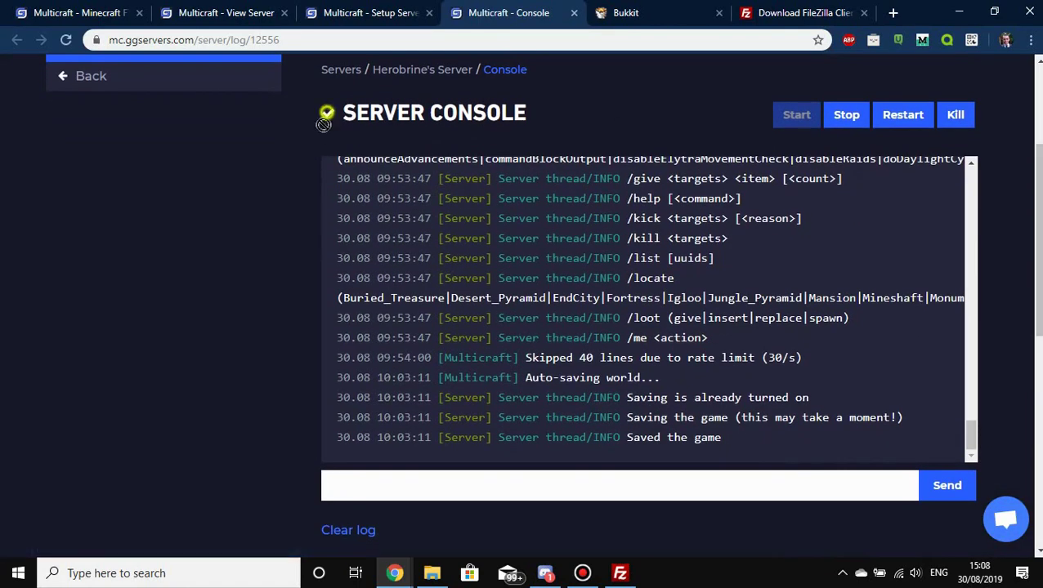
left_click(357, 12)
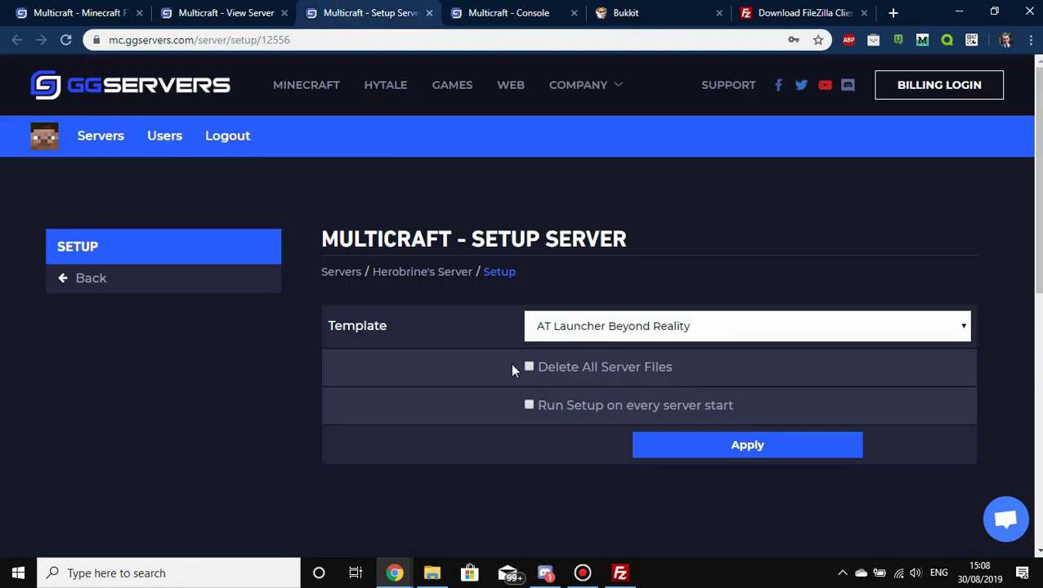
Pick Craftbukkit from the setup Template dropdown list.
left_click(576, 327)
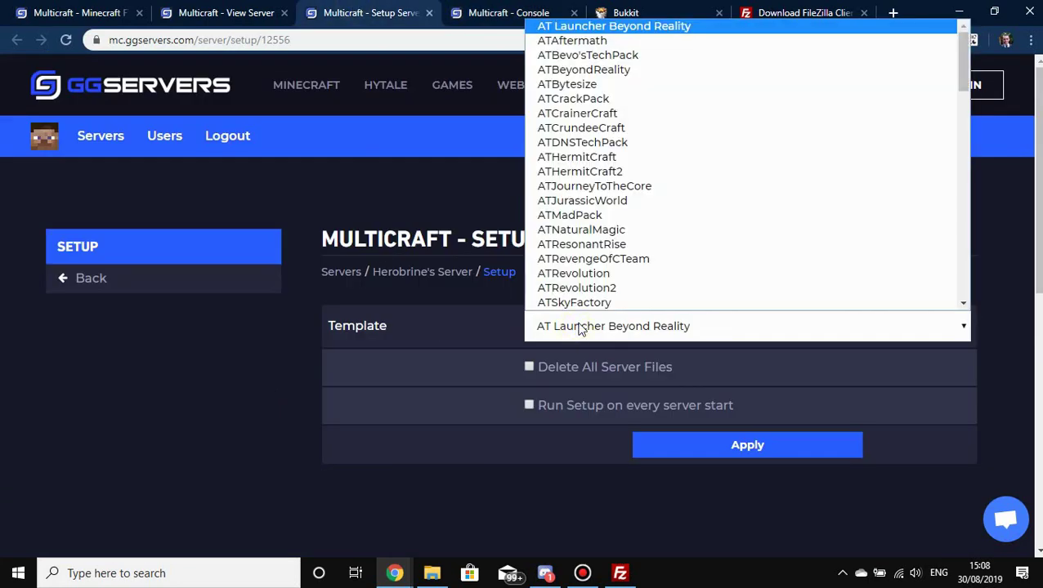
scroll(636, 231, "down", 10)
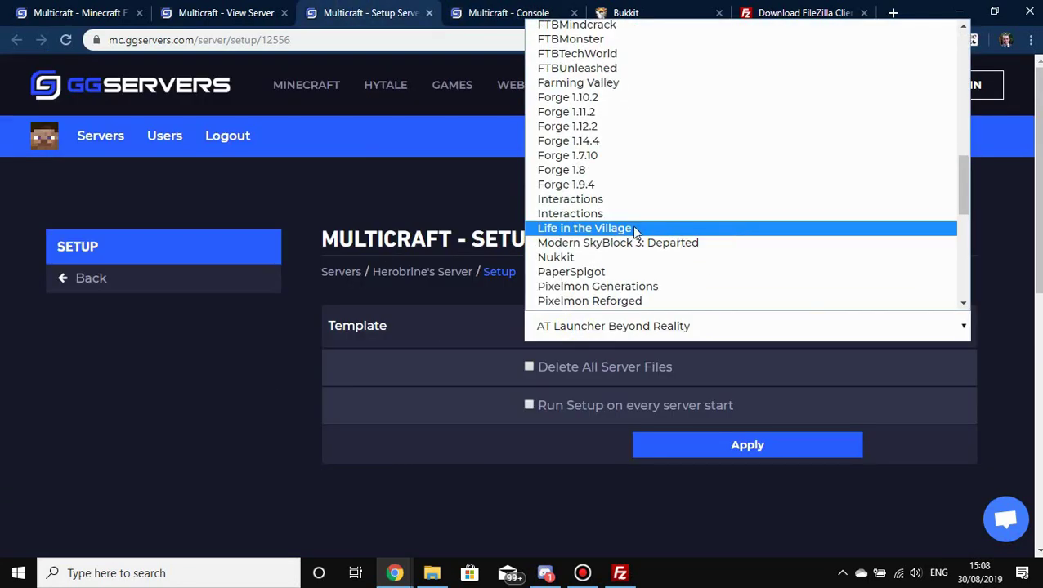
scroll(632, 230, "down", 3)
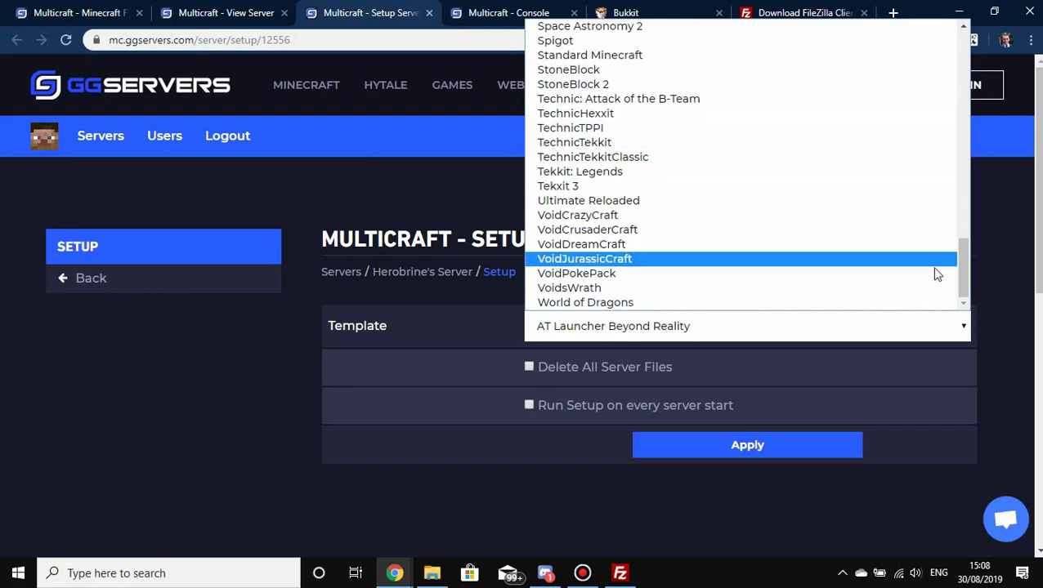
scroll(944, 246, "up", 2)
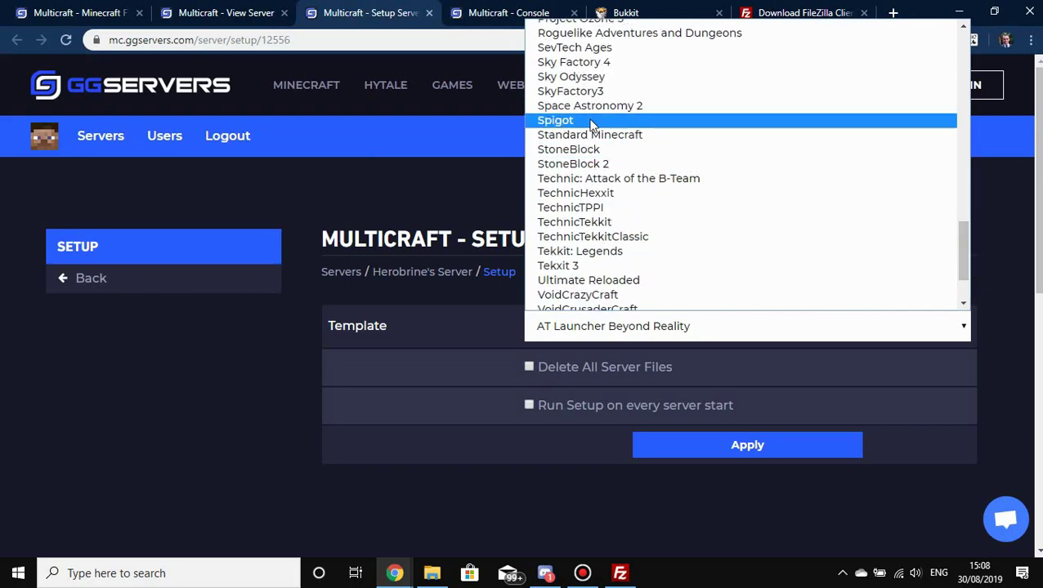
left_click_drag(960, 250, 961, 165)
left_click_drag(958, 90, 954, 115)
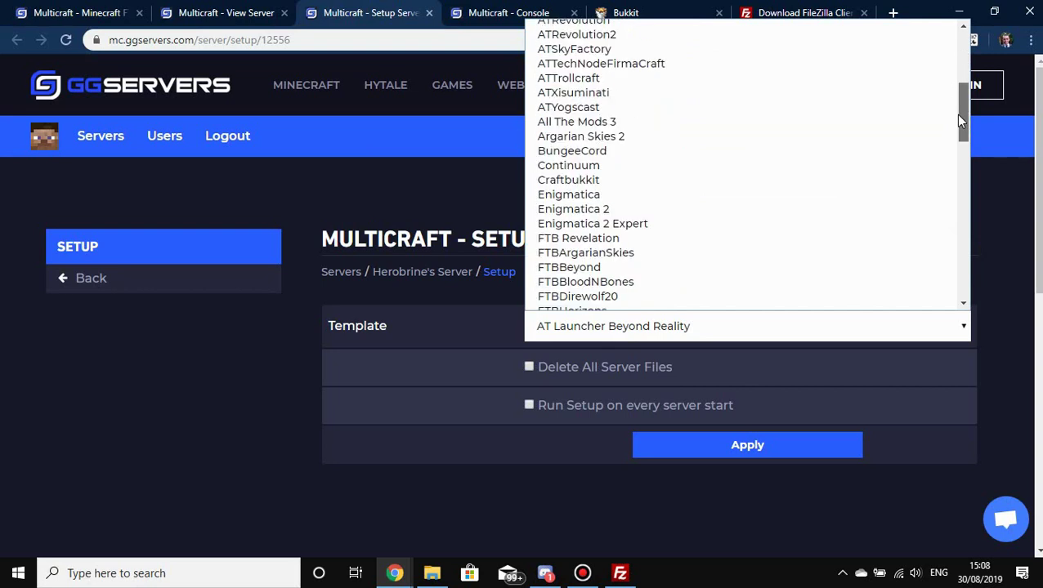
left_click(601, 180)
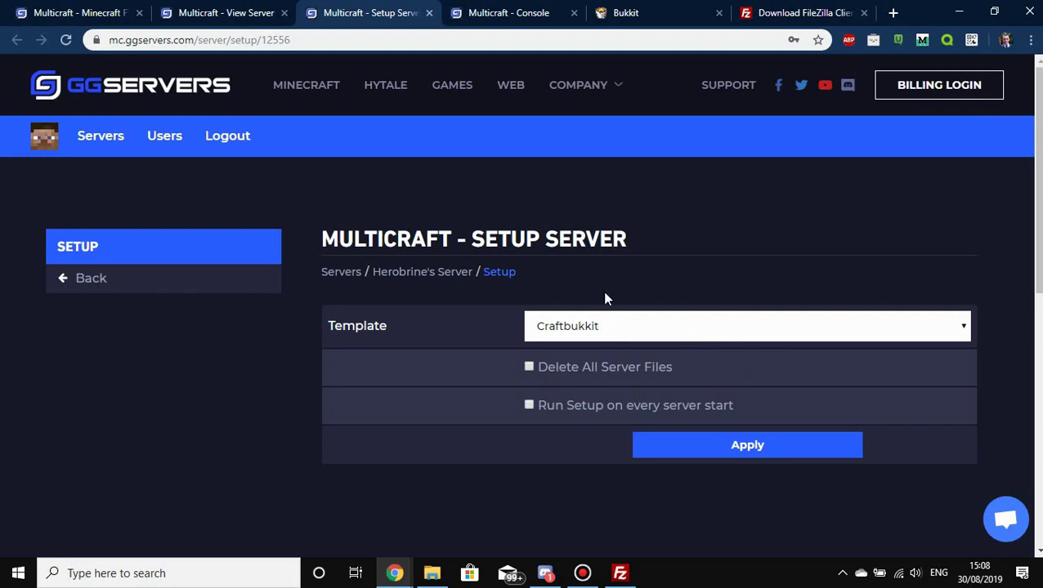
Tick Delete All Server Files, fill the password field with a saved password, and apply.
left_click(640, 367)
left_click(616, 406)
left_click(492, 416)
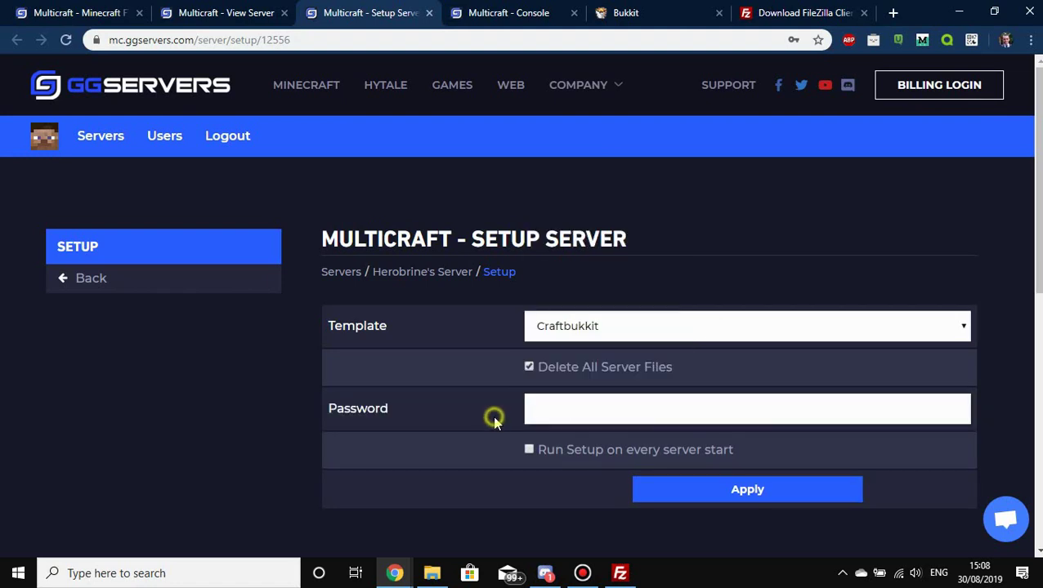
left_click(561, 413)
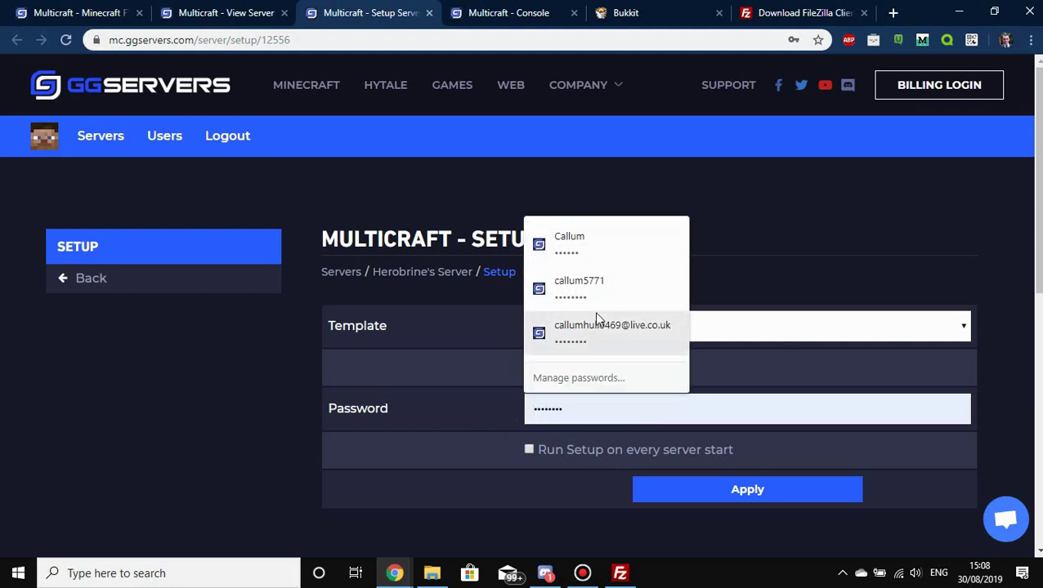
left_click(480, 408)
left_click(619, 405)
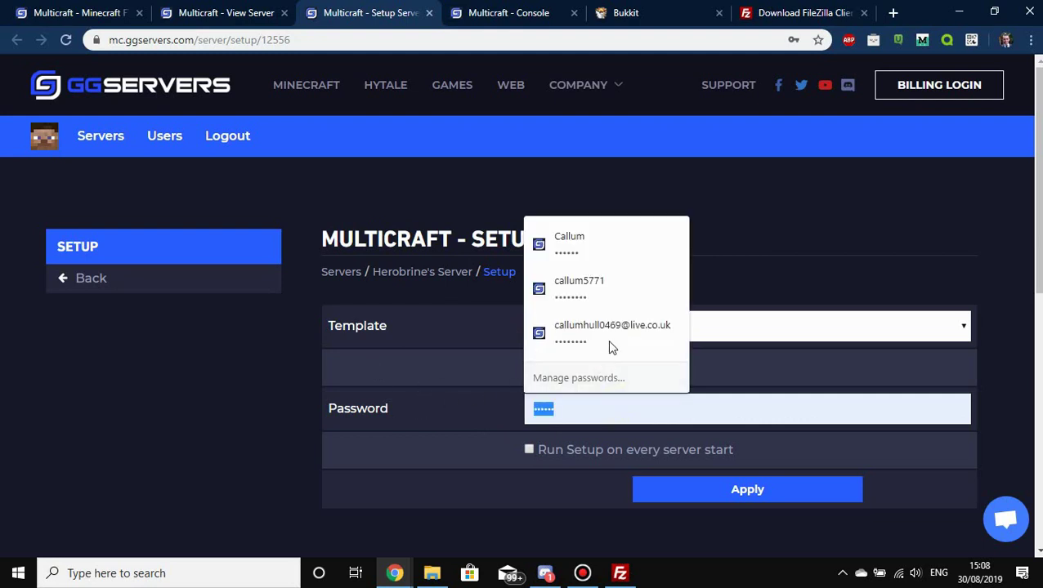
left_click(609, 335)
left_click(724, 490)
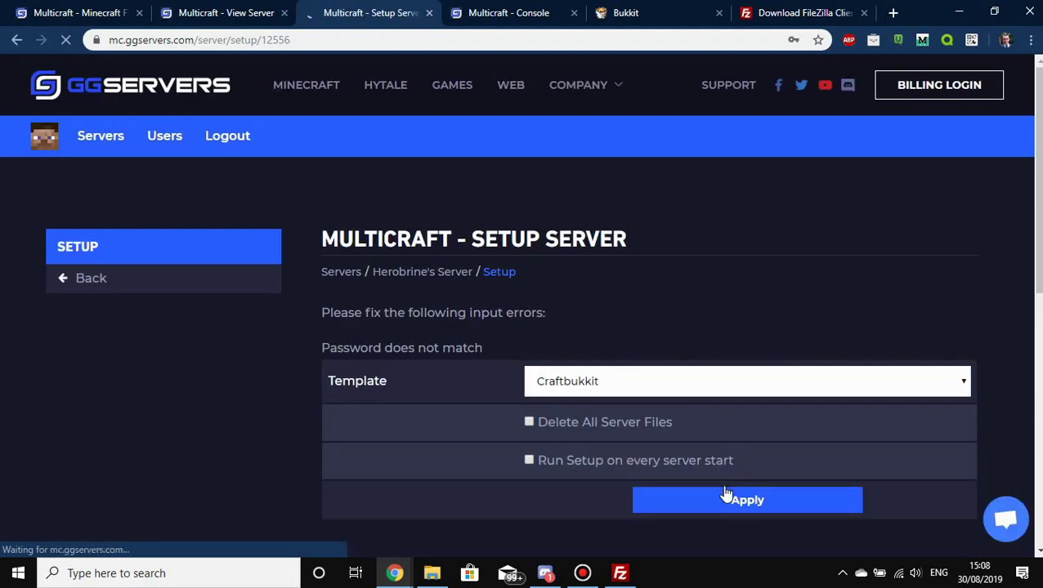
Re-tick Delete All Server Files, try a different saved password, and apply again.
left_click(639, 420)
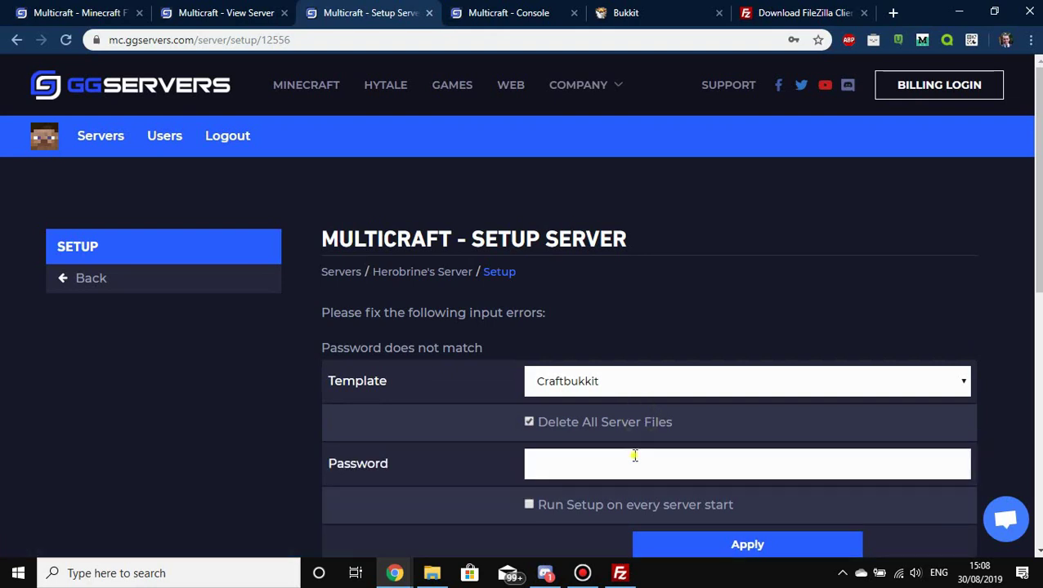
left_click(634, 461)
left_click(607, 338)
left_click(572, 464)
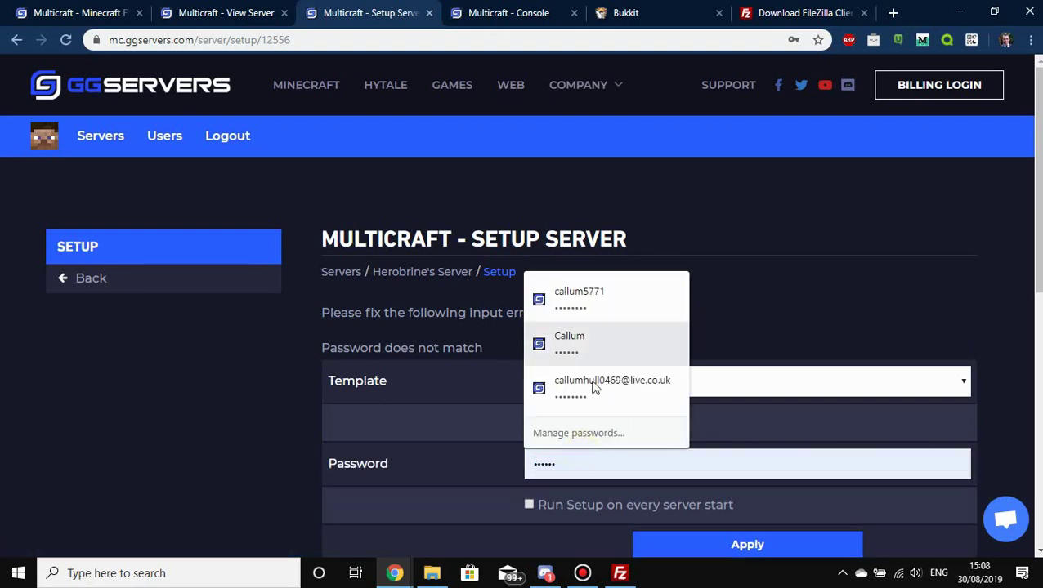
left_click(596, 302)
left_click(694, 544)
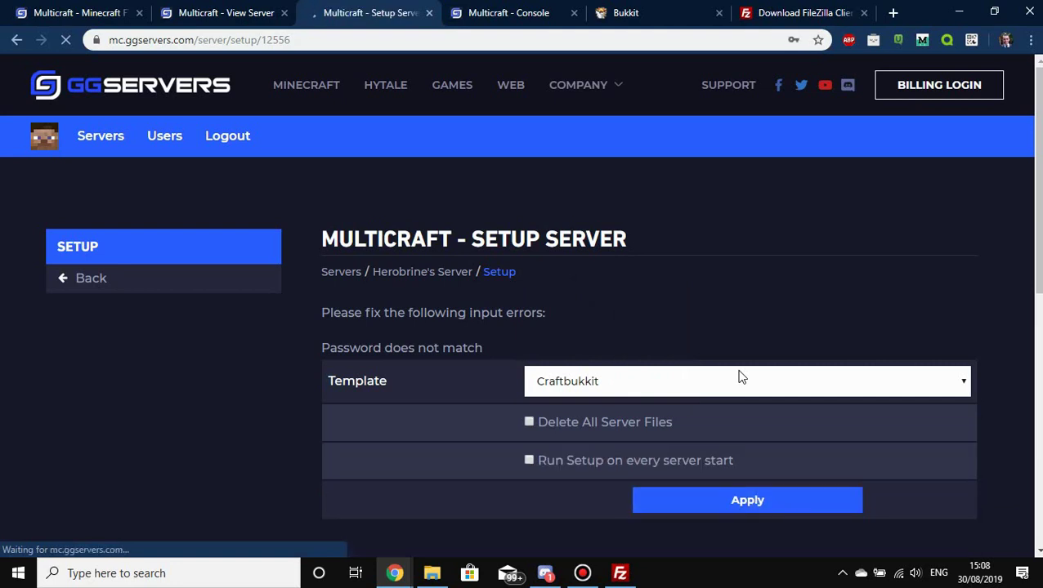
Retry with Delete All Server Files ticked and the account password until the setup applies.
left_click(592, 419)
left_click(605, 460)
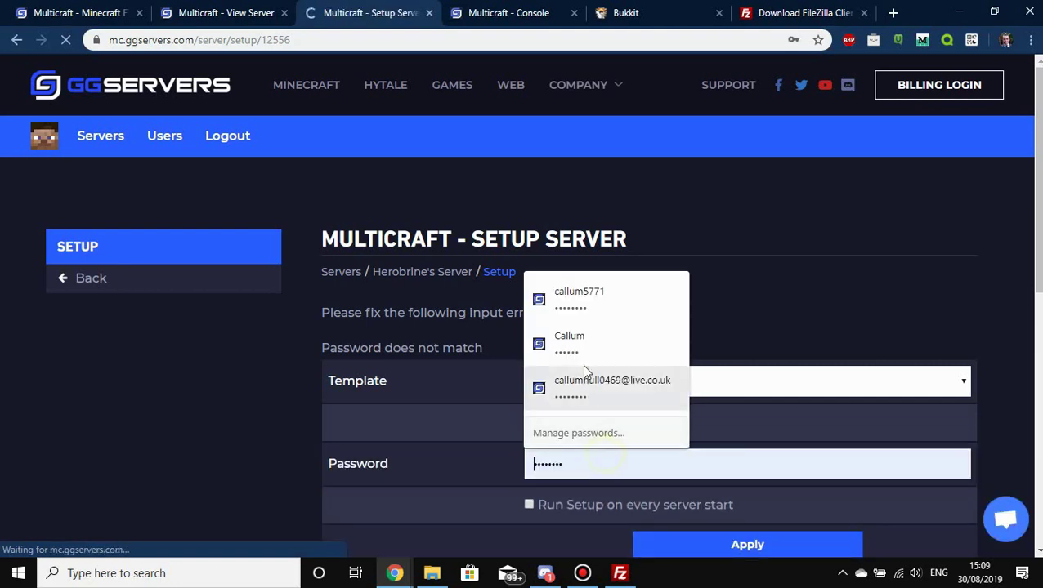
left_click(585, 347)
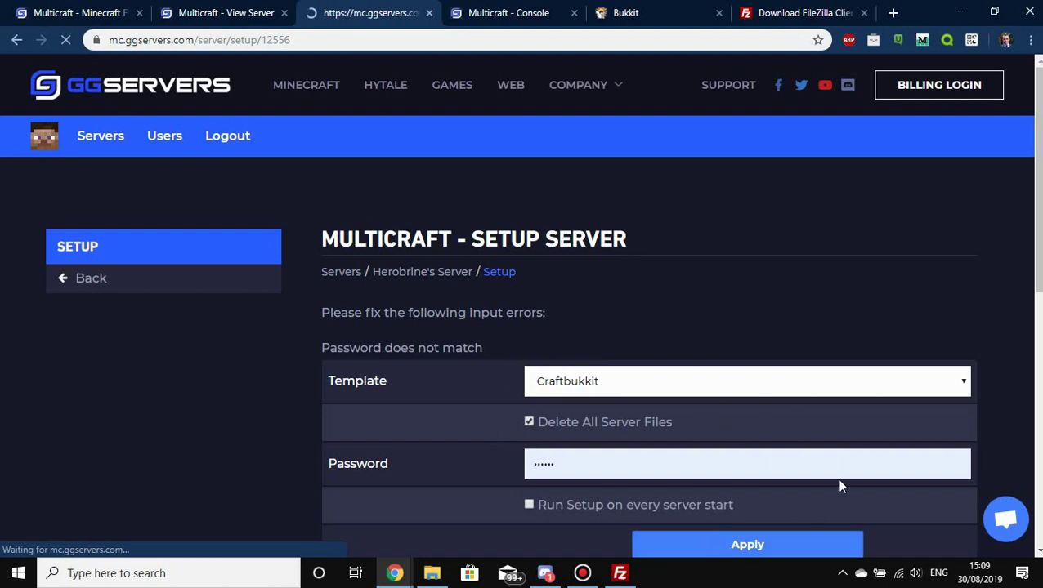
left_click(683, 420)
left_click(617, 425)
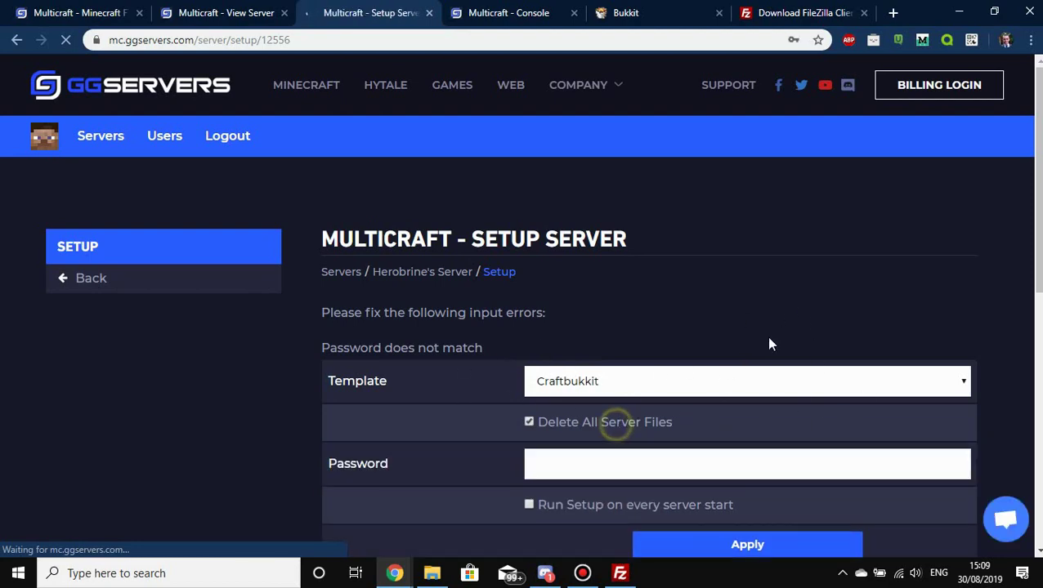
left_click(789, 12)
left_click(892, 12)
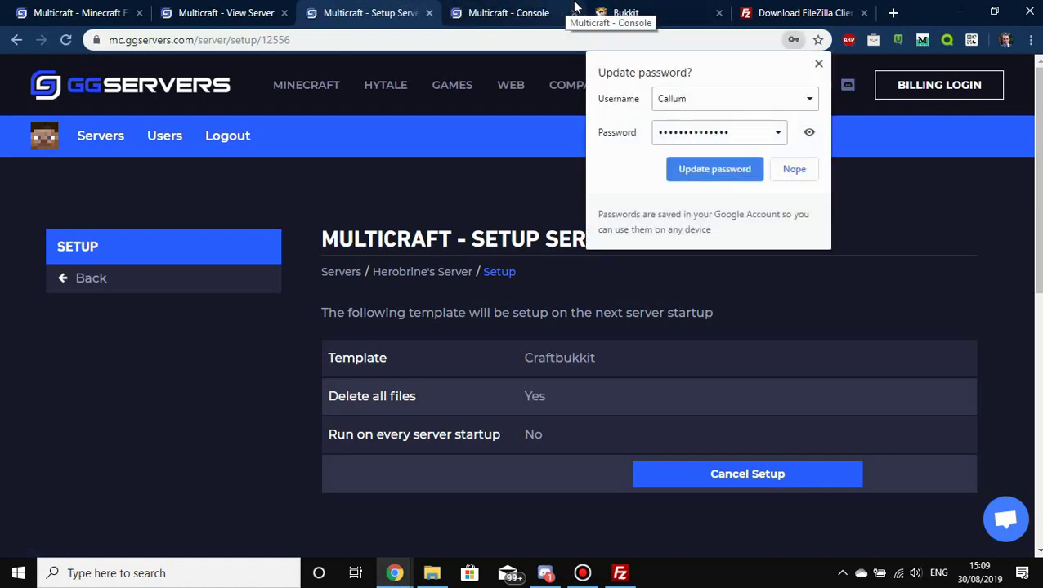
Dismiss the password prompt and verify the queued setup: Craftbukkit template, delete all files Yes.
left_click(816, 66)
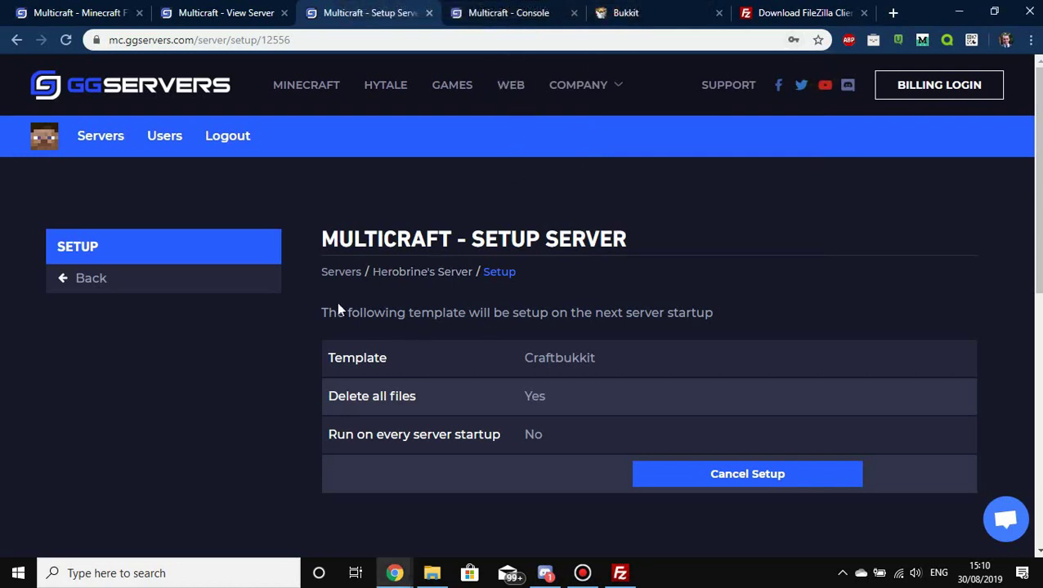
left_click_drag(337, 305, 743, 324)
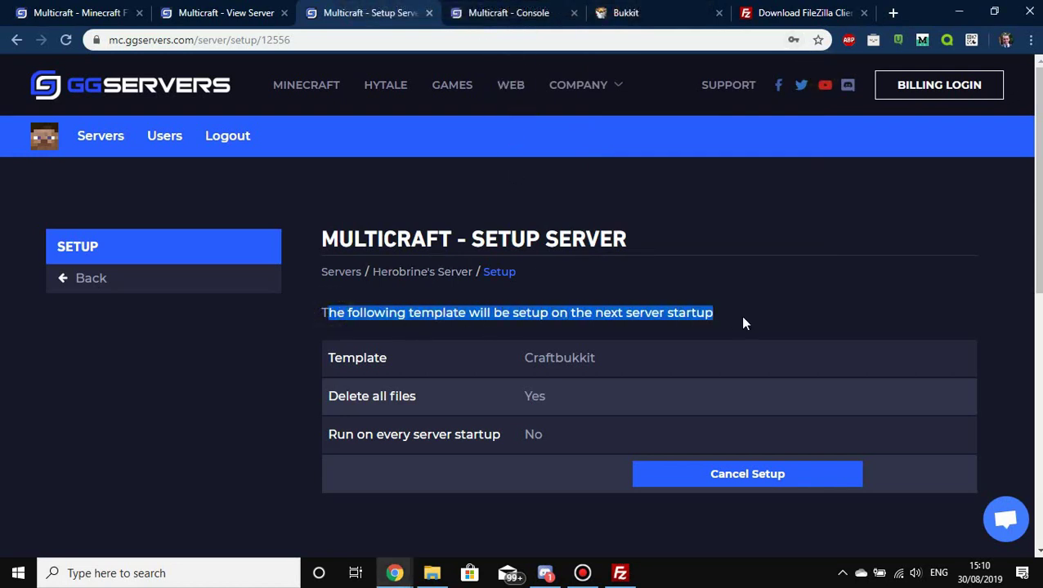
left_click(742, 323)
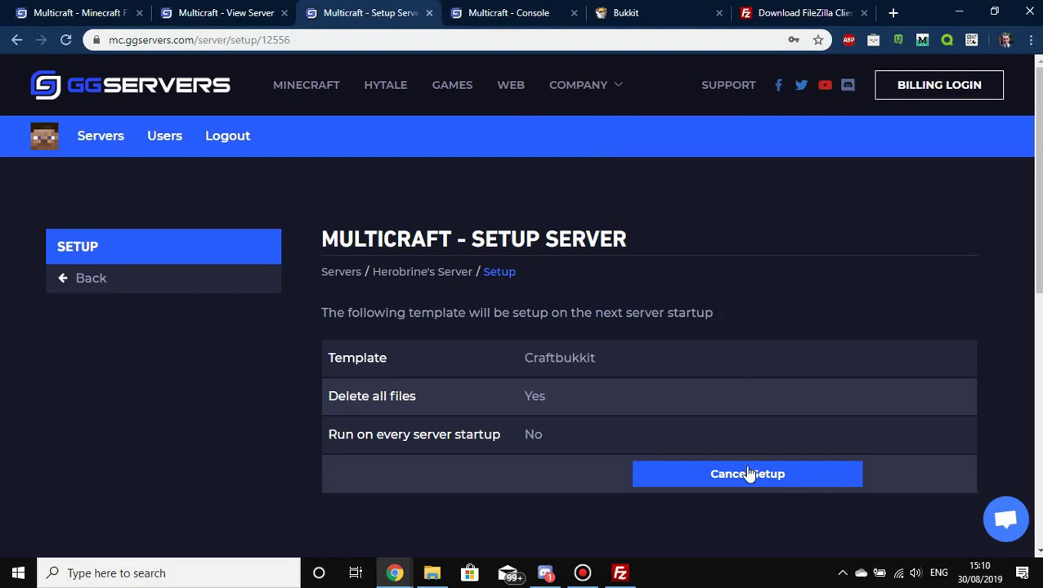
left_click(562, 312)
left_click(700, 323)
left_click(737, 318)
left_click_drag(525, 403, 583, 398)
left_click(583, 398)
double_click(551, 357)
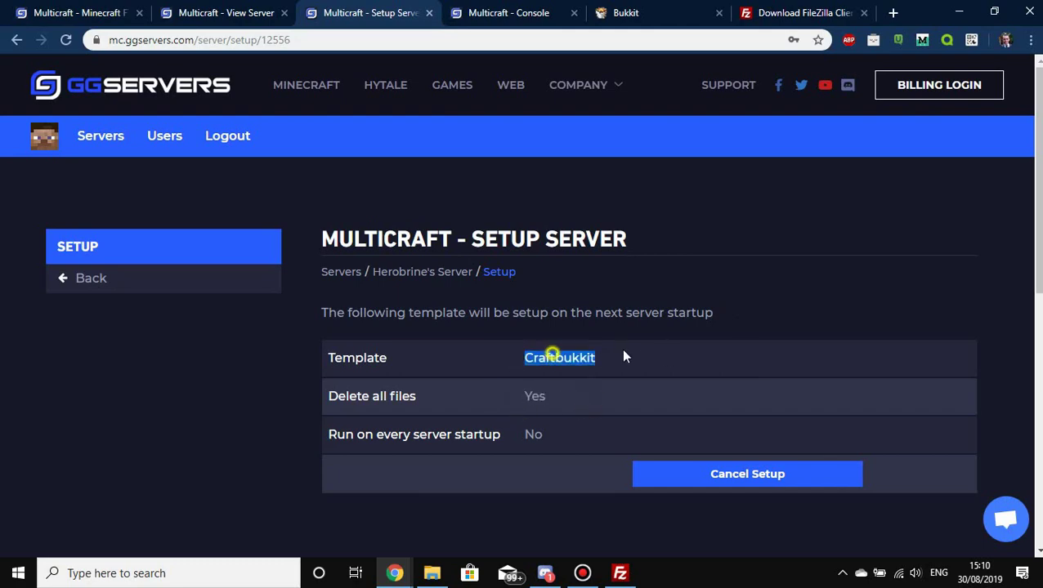
left_click(623, 350)
left_click(503, 12)
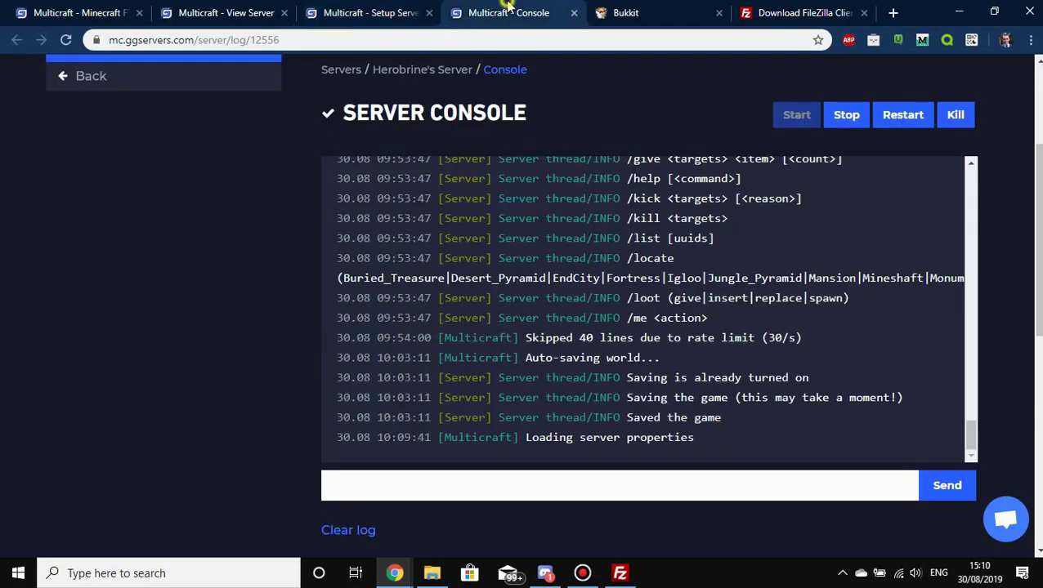
left_click_drag(592, 338, 812, 433)
left_click(821, 442)
left_click_drag(626, 378, 729, 440)
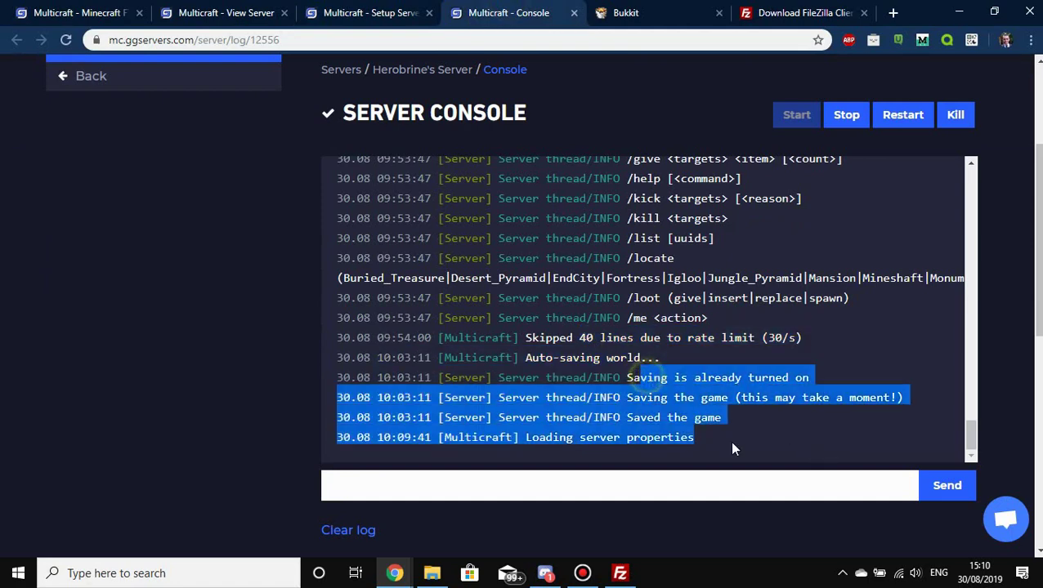
left_click(662, 342)
left_click_drag(662, 341, 752, 434)
left_click(611, 287)
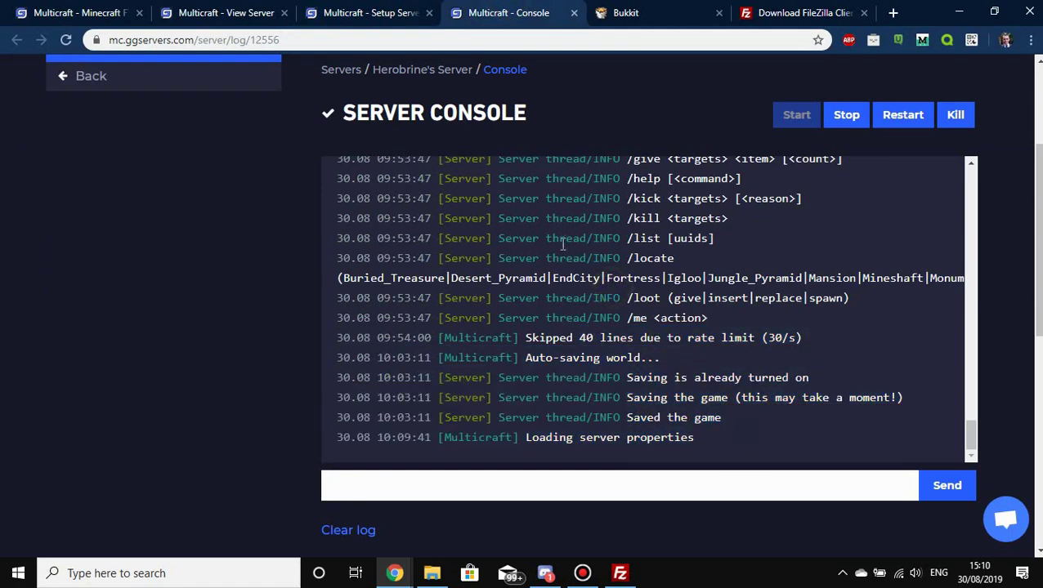
left_click_drag(551, 236, 767, 436)
left_click(570, 243)
left_click(373, 12)
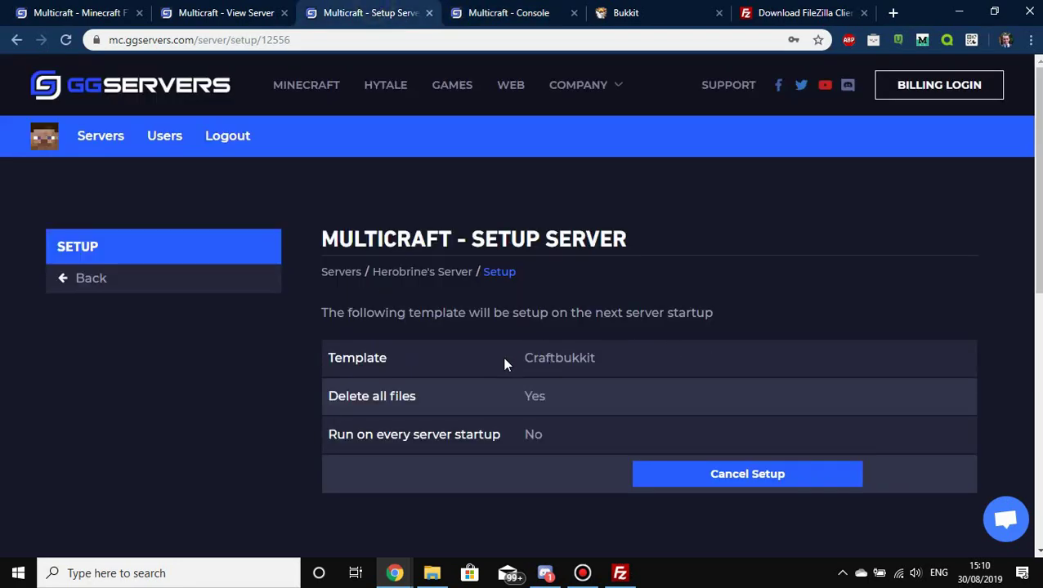
double_click(525, 358)
left_click(762, 363)
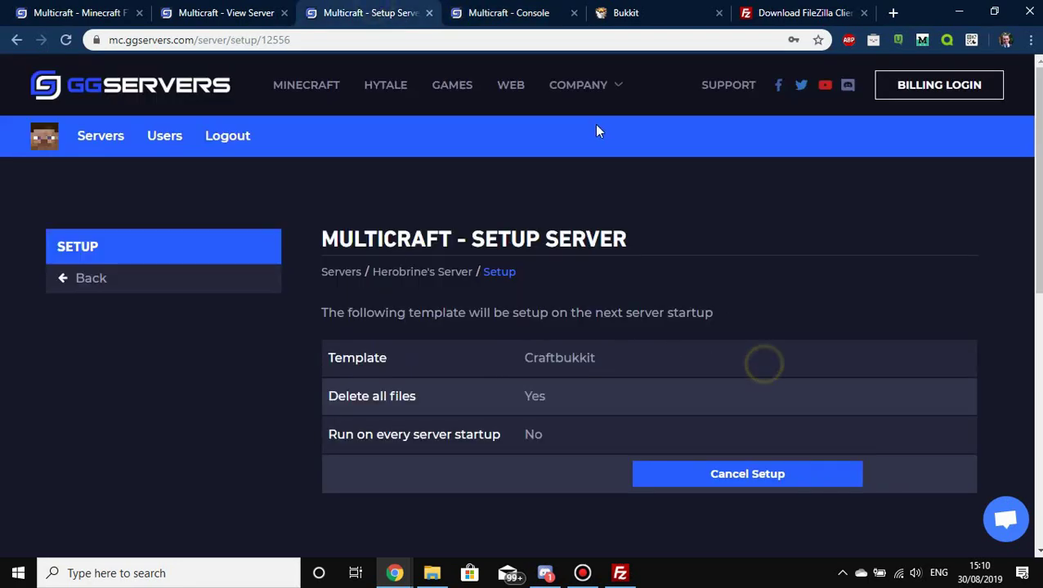
left_click(531, 12)
left_click(400, 7)
left_click_drag(593, 313, 734, 313)
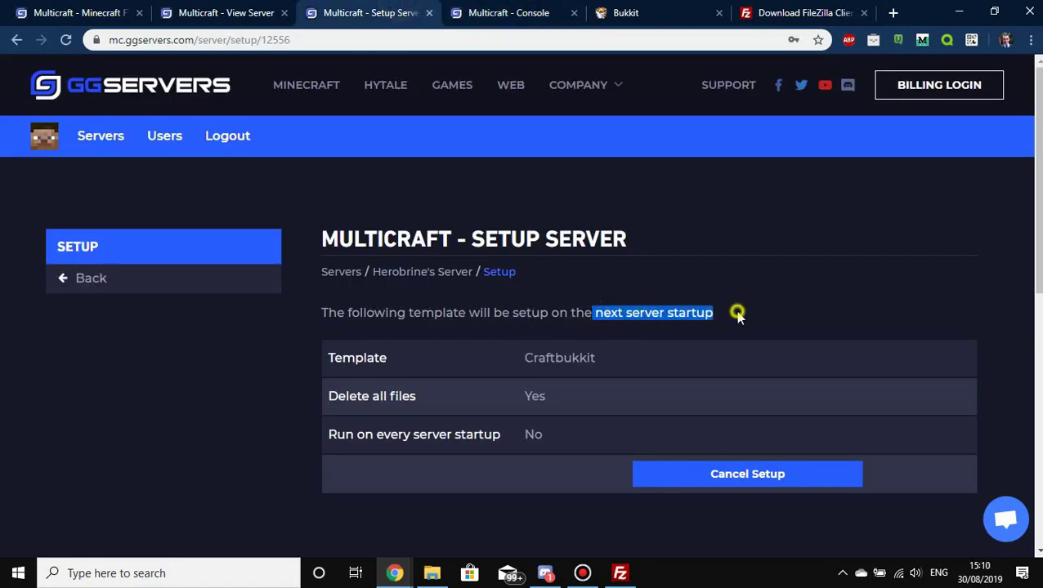
left_click(735, 312)
left_click(512, 10)
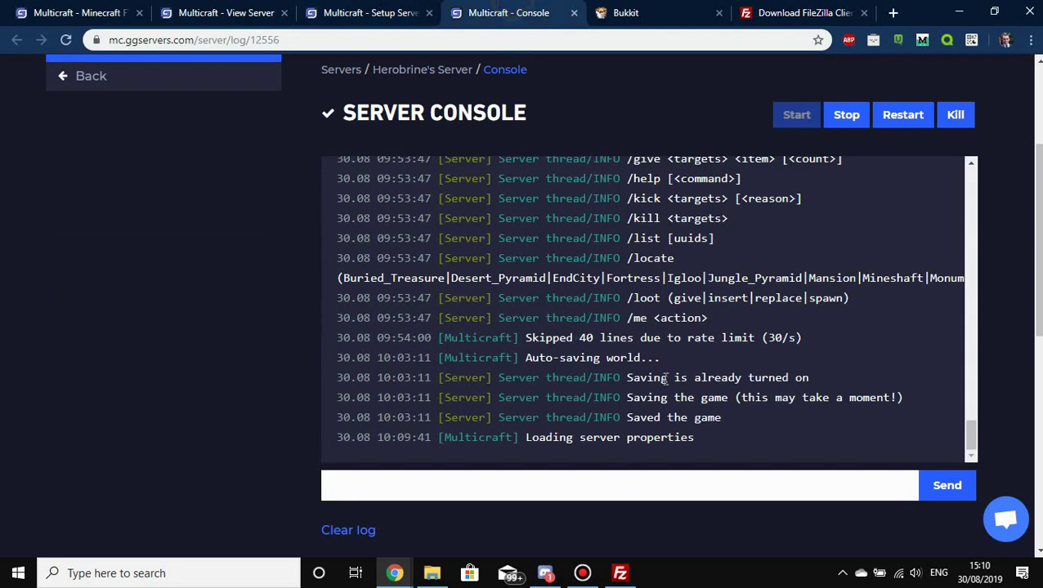
Restart the server and check the log for 'Setup done, restarting' and the outdated build notice.
left_click(903, 121)
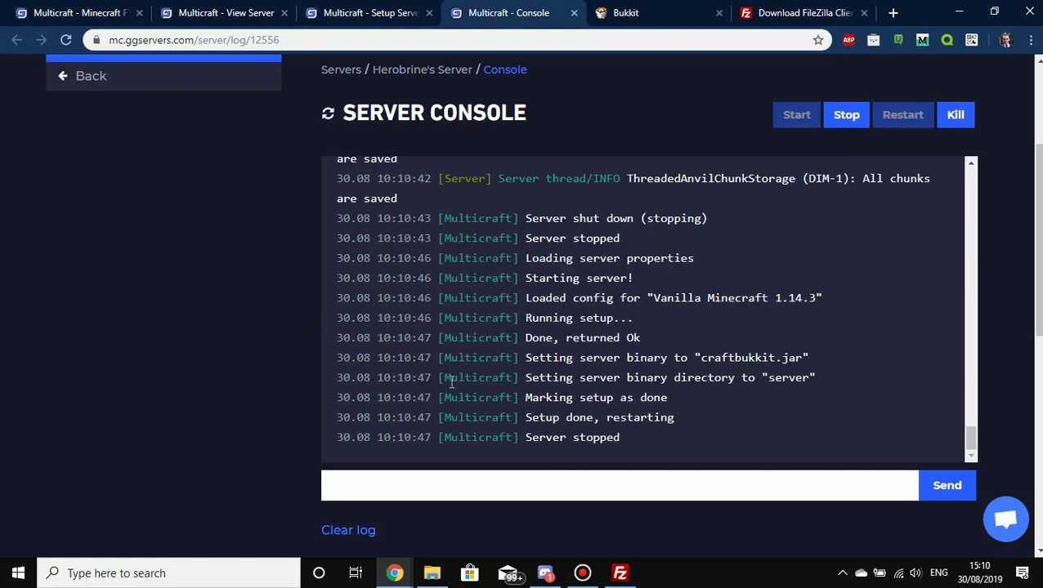
left_click_drag(526, 420, 676, 419)
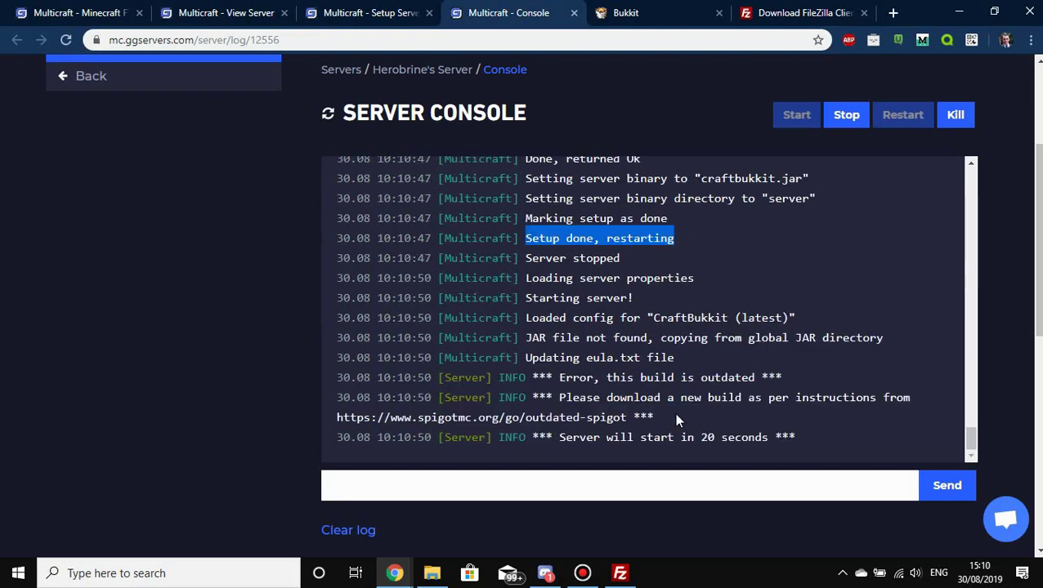
left_click_drag(559, 398, 626, 416)
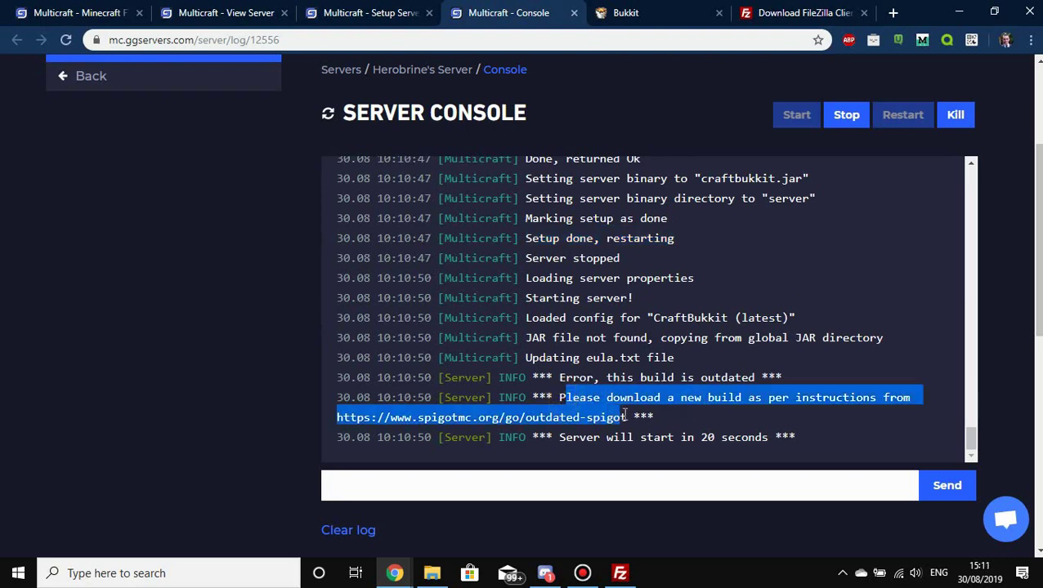
left_click(625, 416)
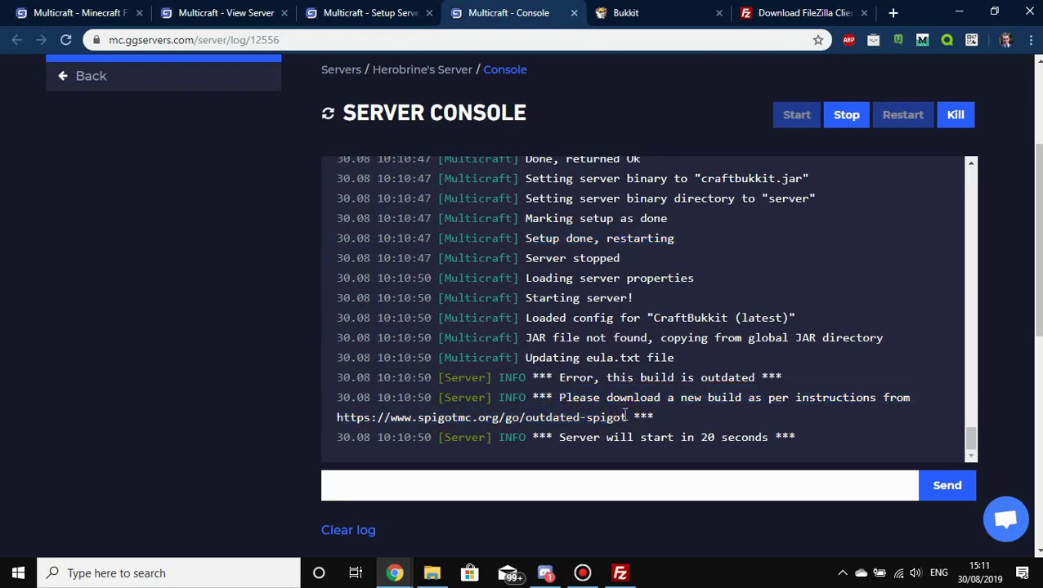
Go to help.ggservers.com, search 'custom' and open 'How To: Upload and use a Custom Jar File'.
left_click(893, 14)
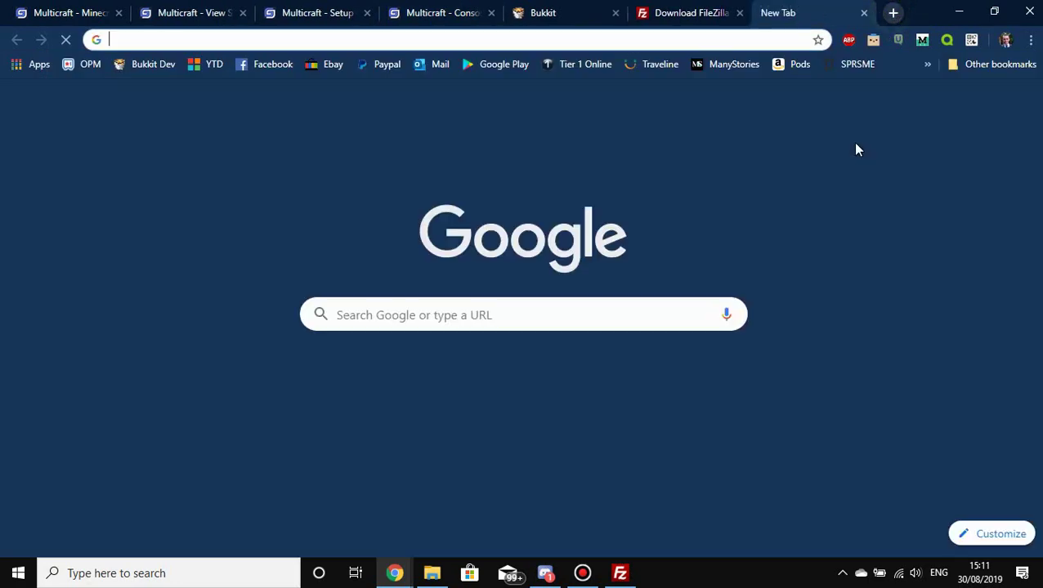
type("help")
key("Return")
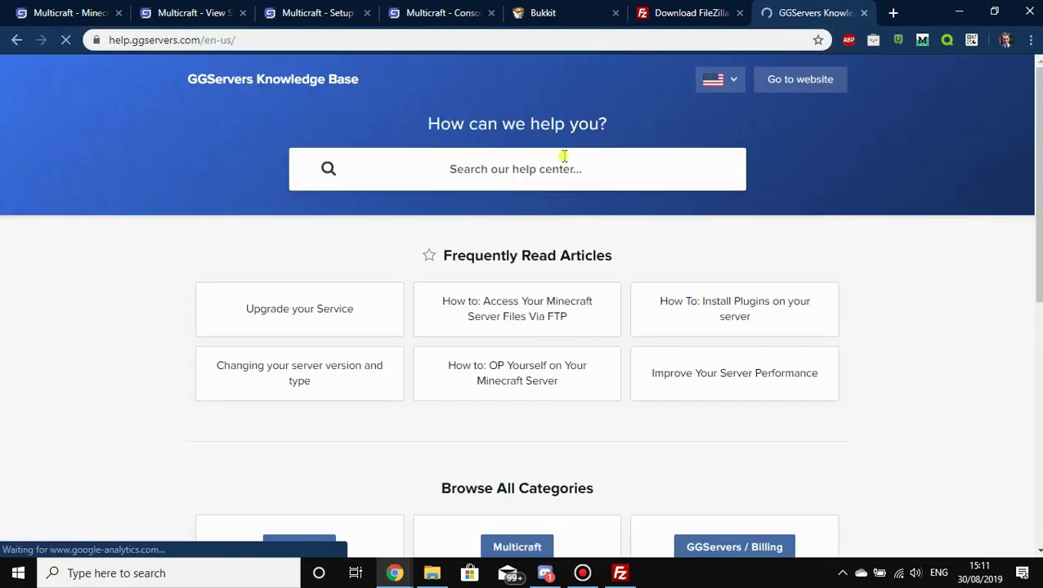
left_click(564, 157)
type("custom")
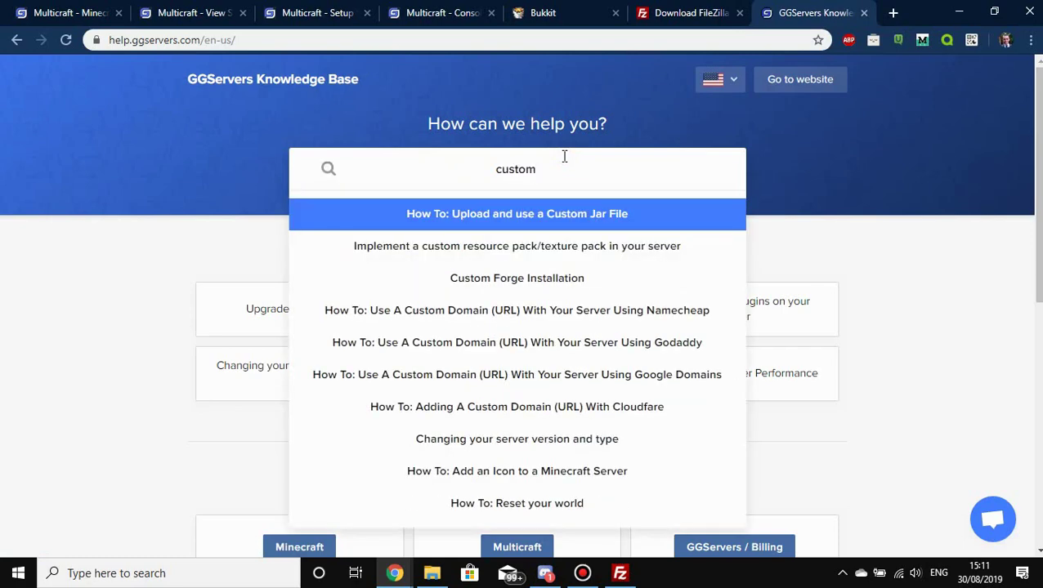
left_click(599, 214)
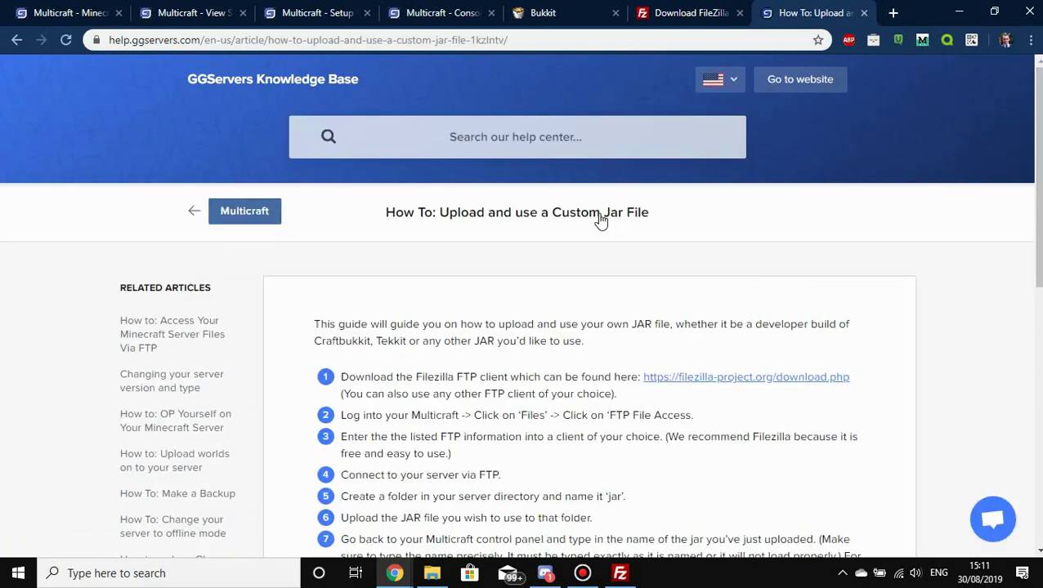
left_click(892, 12)
Go to getbukkit.org in the new tab.
type("g")
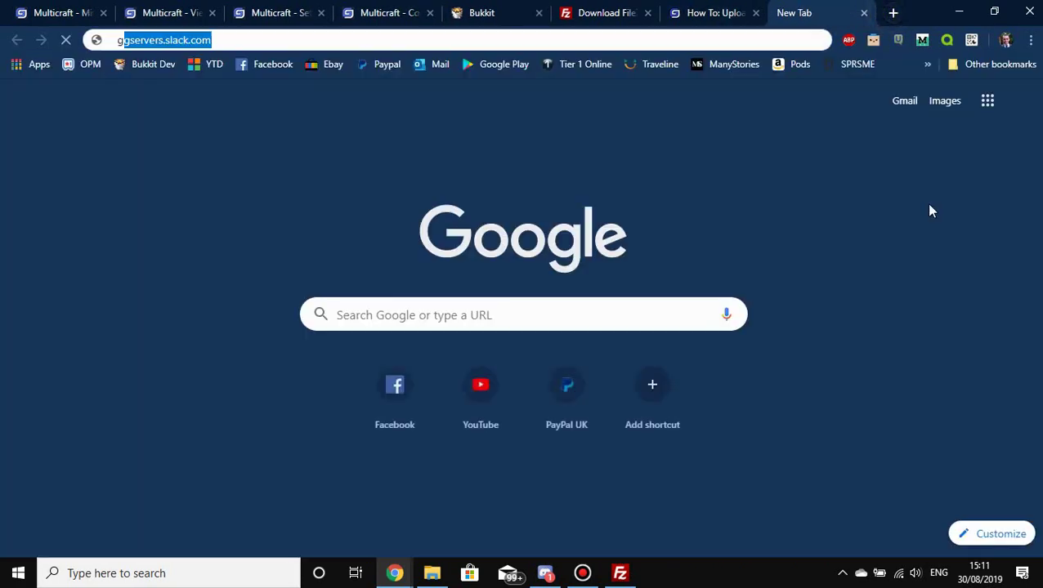
type("etbu")
key("BackSpace")
type("k")
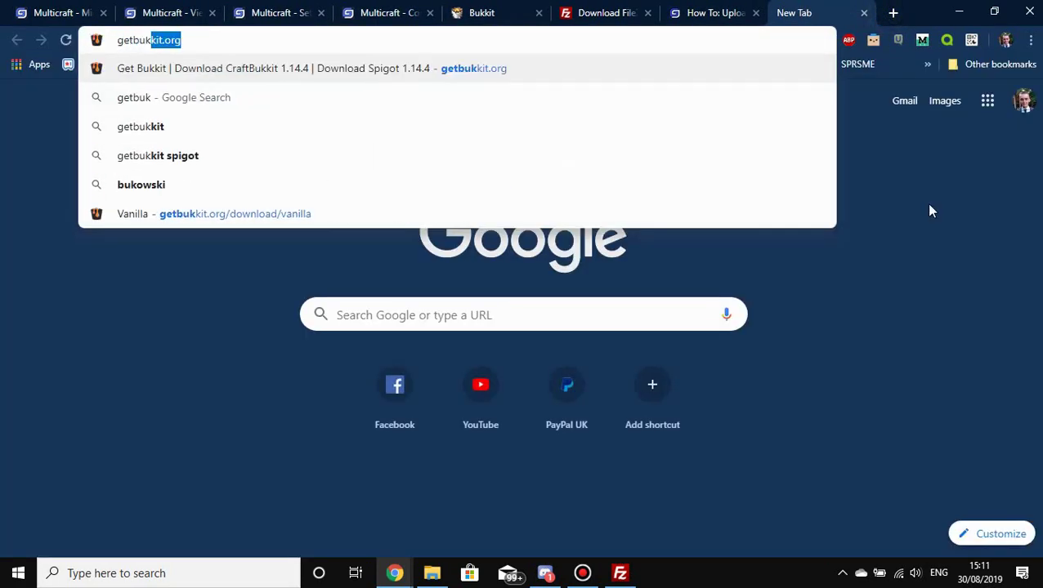
key("Return")
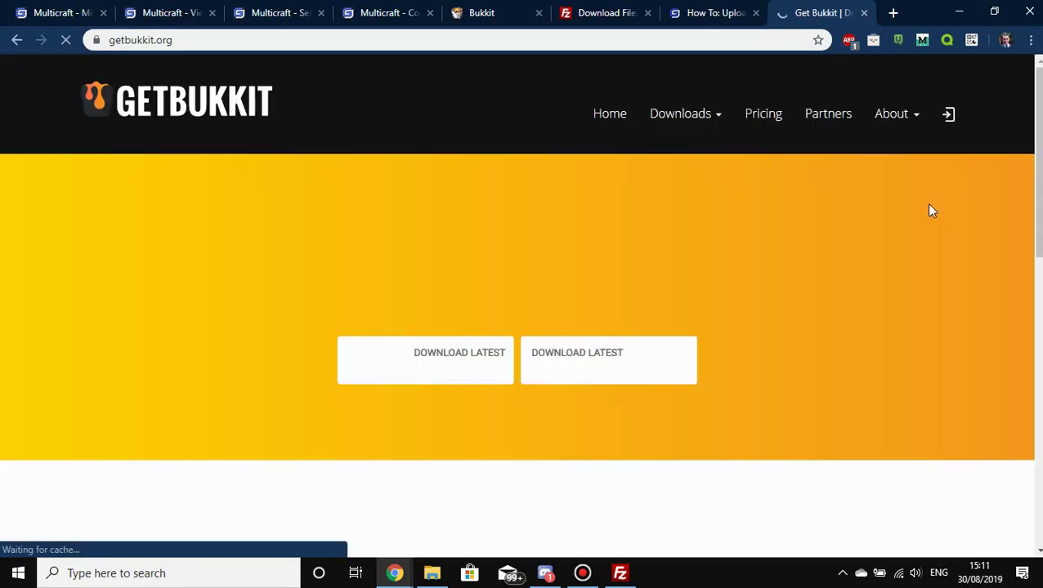
scroll(816, 282, "down", 2)
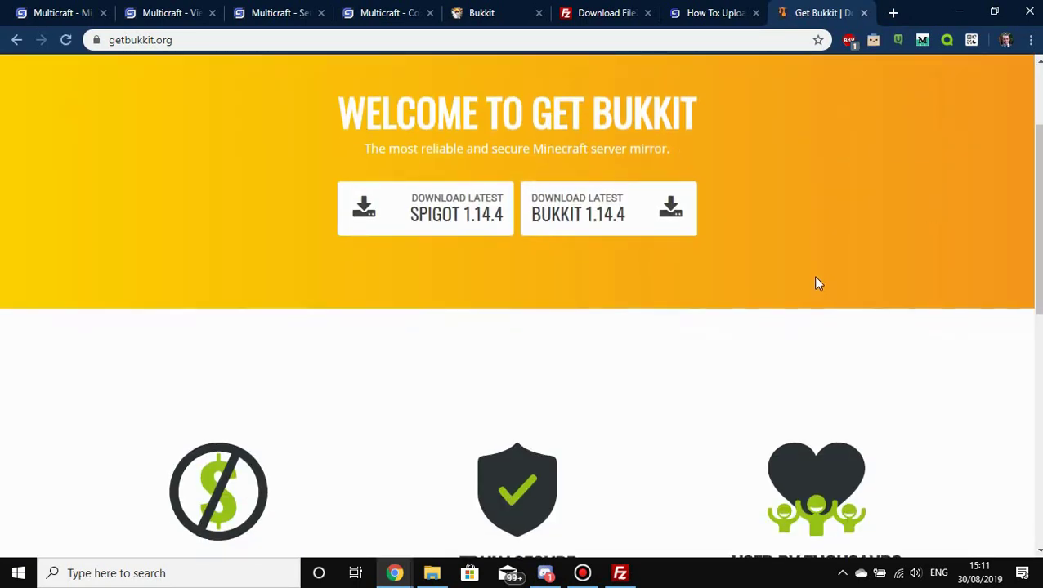
scroll(815, 278, "up", 2)
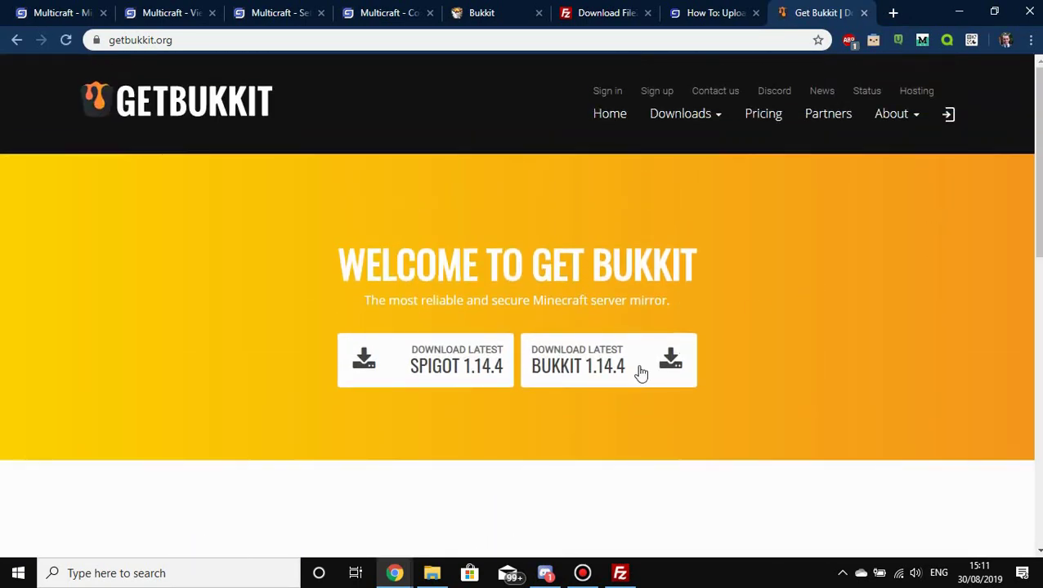
Open Downloads > Vanilla and scroll the server version list down to 1.2.5.
left_click(705, 121)
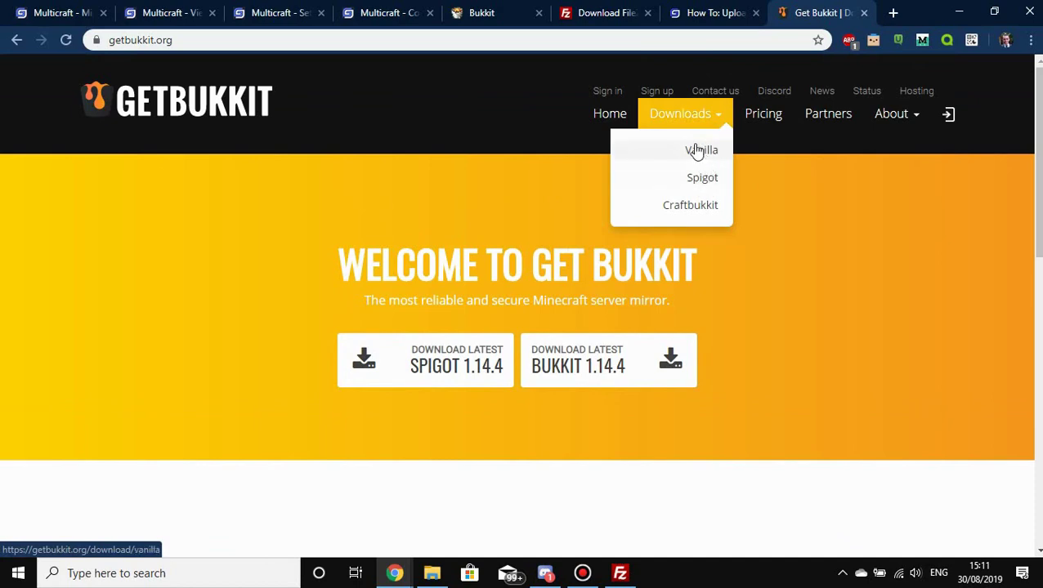
left_click(699, 150)
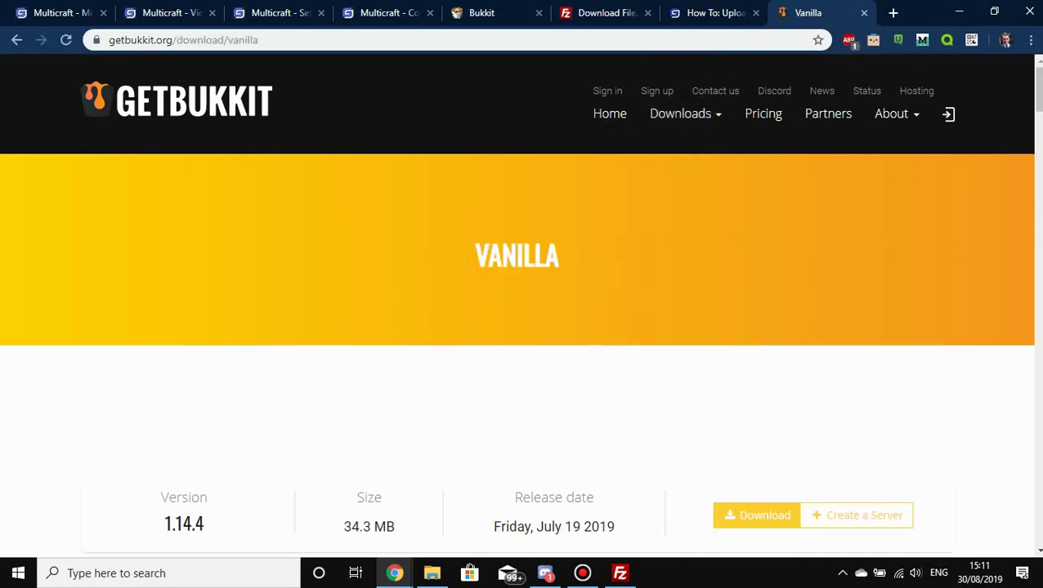
scroll(174, 282, "down", 20)
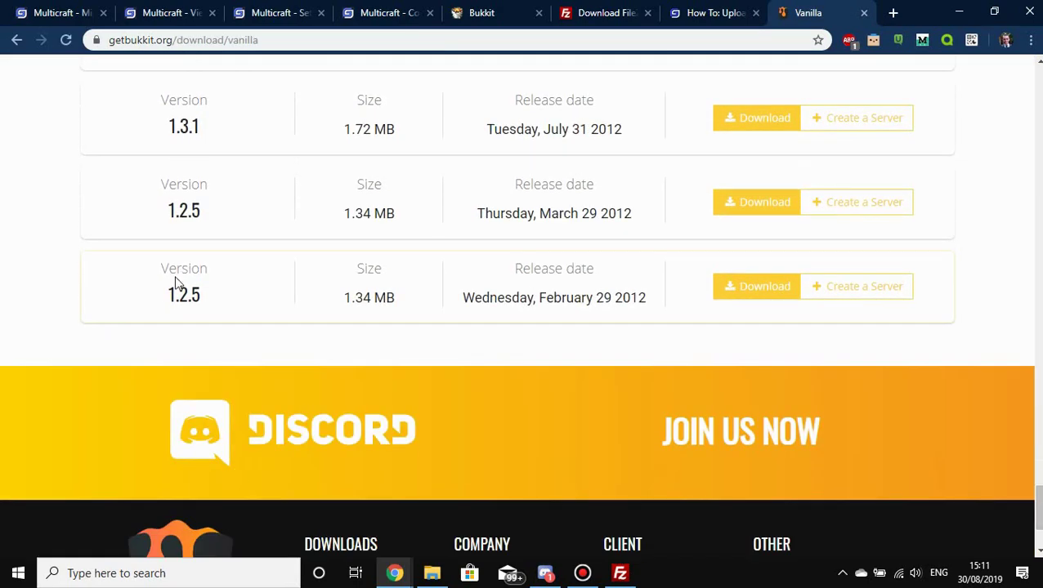
left_click_drag(148, 286, 205, 291)
left_click(204, 291)
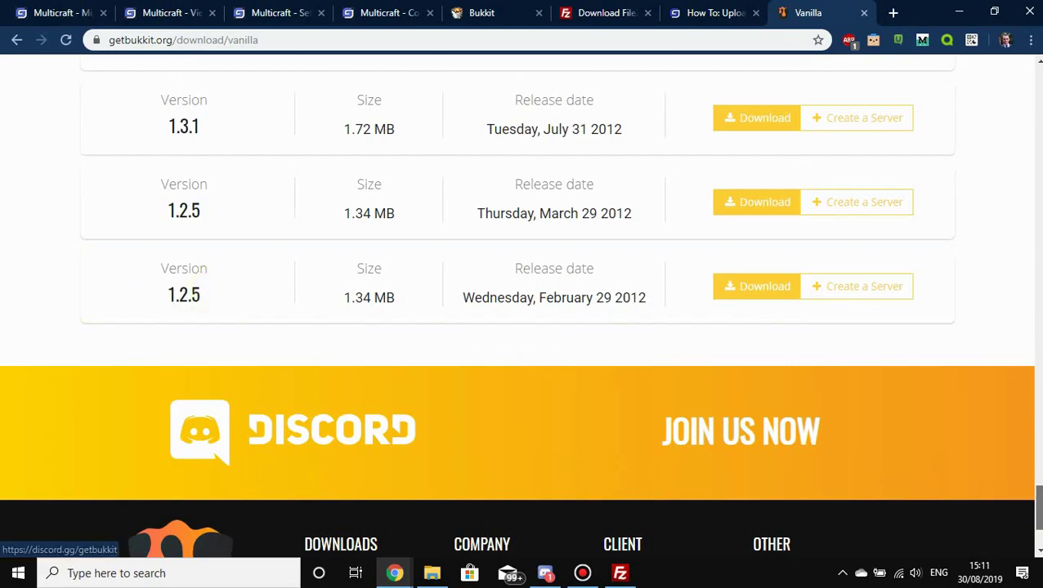
left_click_drag(1038, 507, 846, 39)
Close the GetBukkit Vanilla page and the custom jar article tabs.
left_click(864, 13)
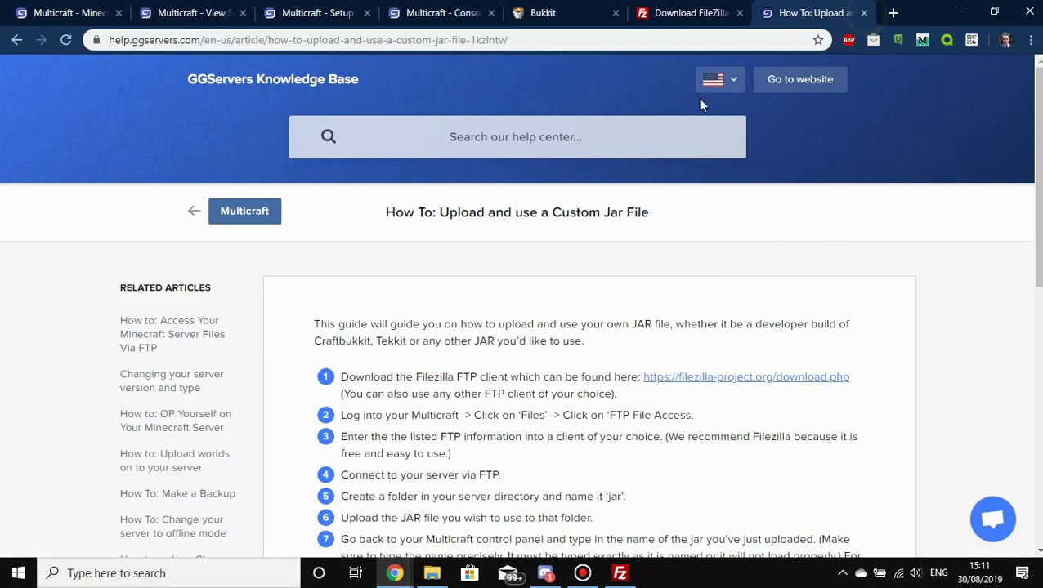
left_click_drag(546, 213, 759, 217)
left_click(759, 217)
left_click(864, 13)
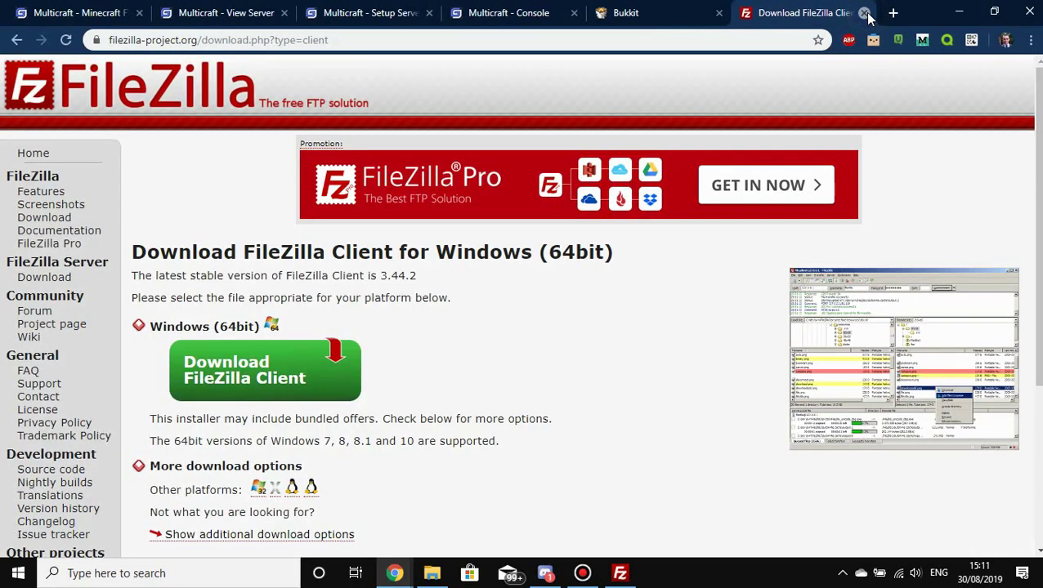
Return to the Multicraft console and confirm 'Startup Done' in 29.721s.
left_click(262, 13)
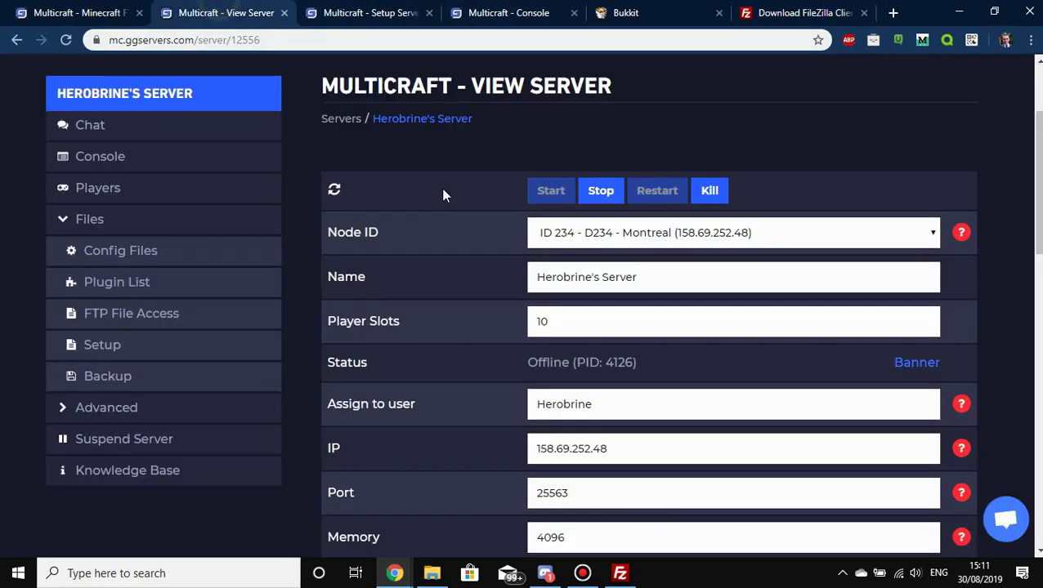
left_click(490, 12)
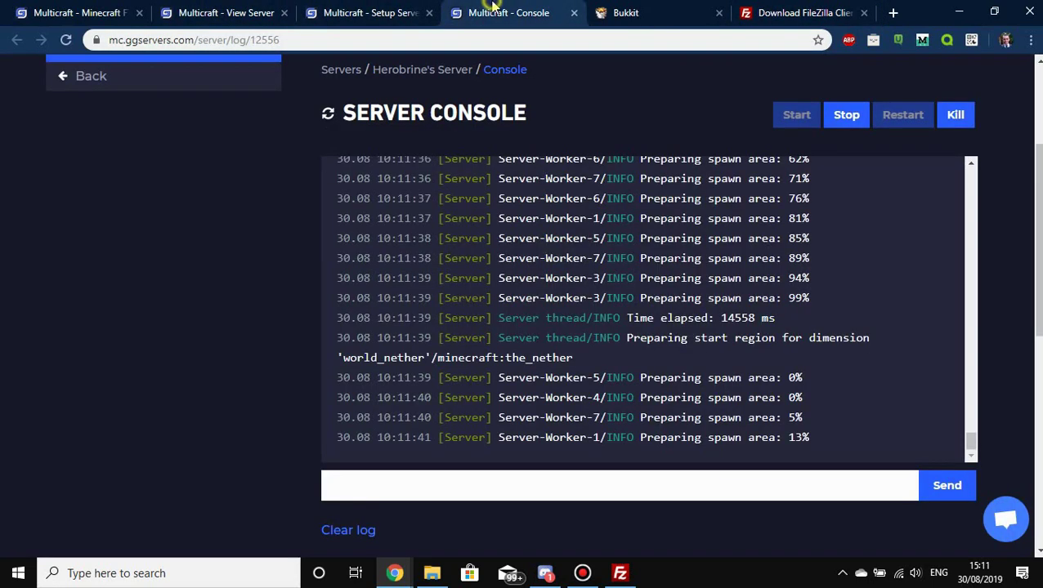
left_click_drag(647, 444, 651, 370)
left_click(851, 441)
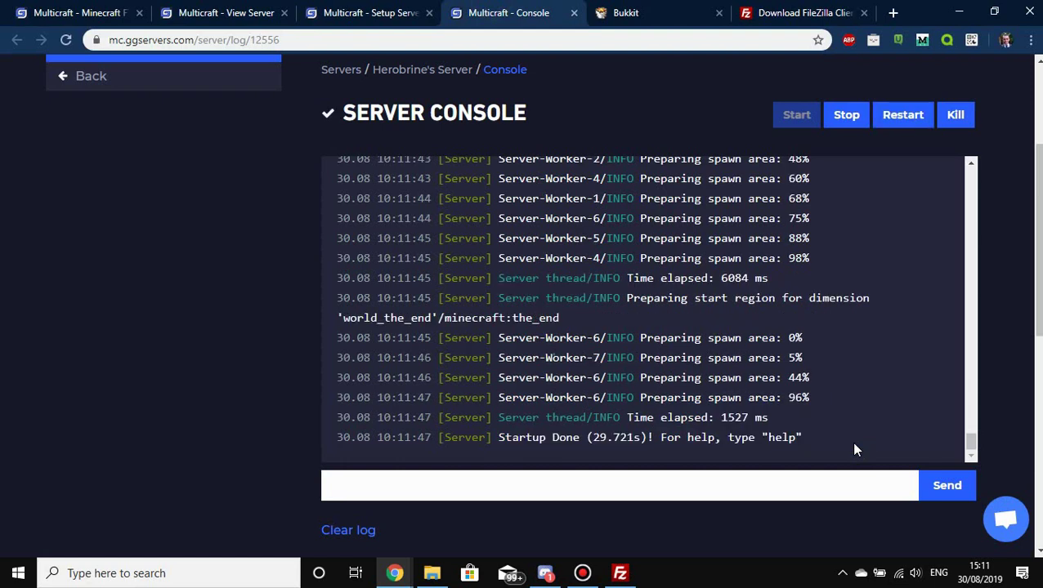
left_click_drag(591, 441, 644, 439)
Reload the Setup Server tab to confirm no pending setup, then close that tab.
left_click(641, 439)
left_click(383, 8)
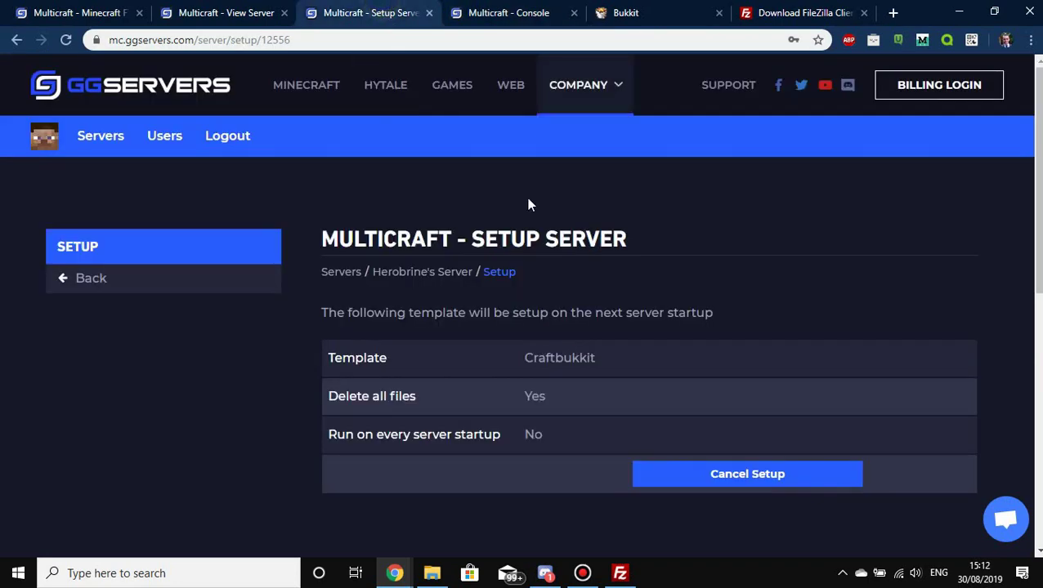
left_click(67, 40)
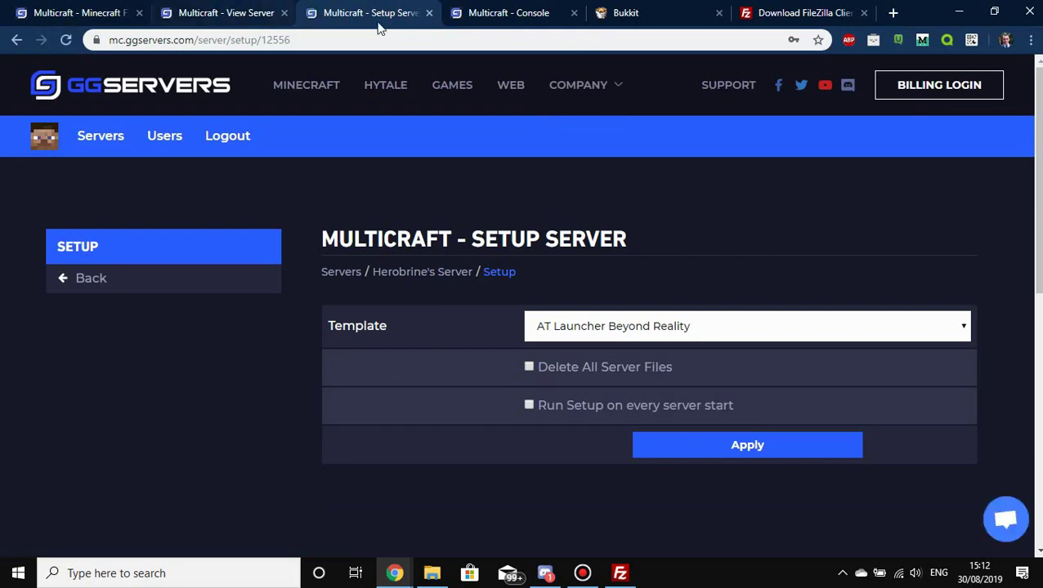
left_click(429, 13)
left_click_drag(467, 221, 868, 452)
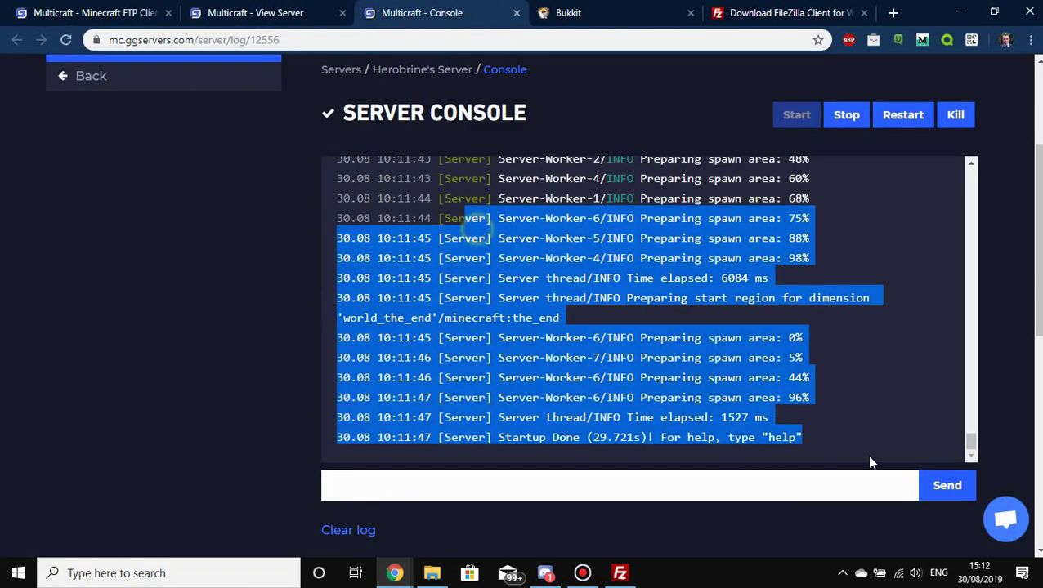
left_click(868, 454)
scroll(878, 422, "up", 15)
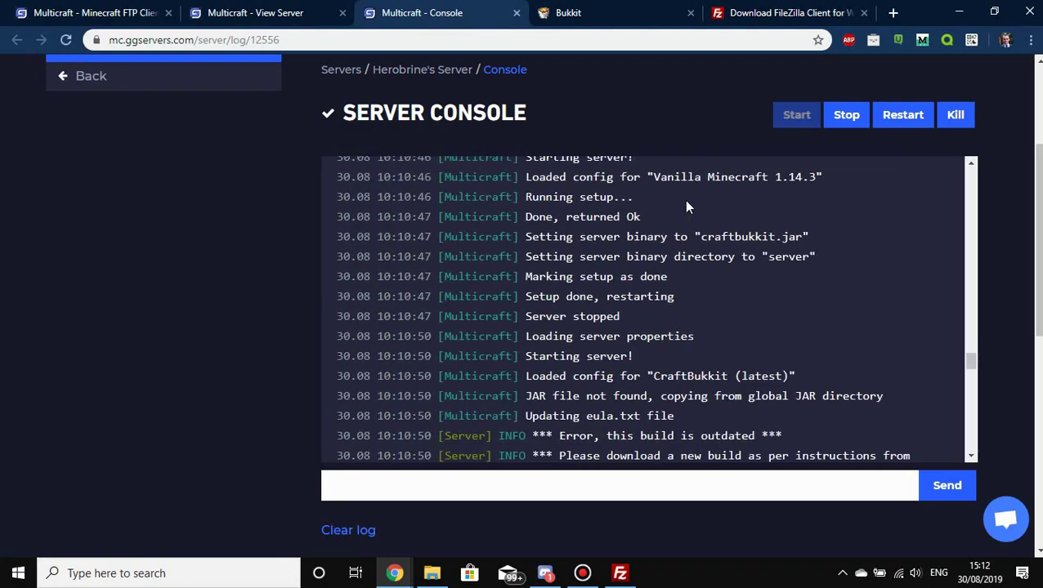
scroll(697, 276, "down", 3)
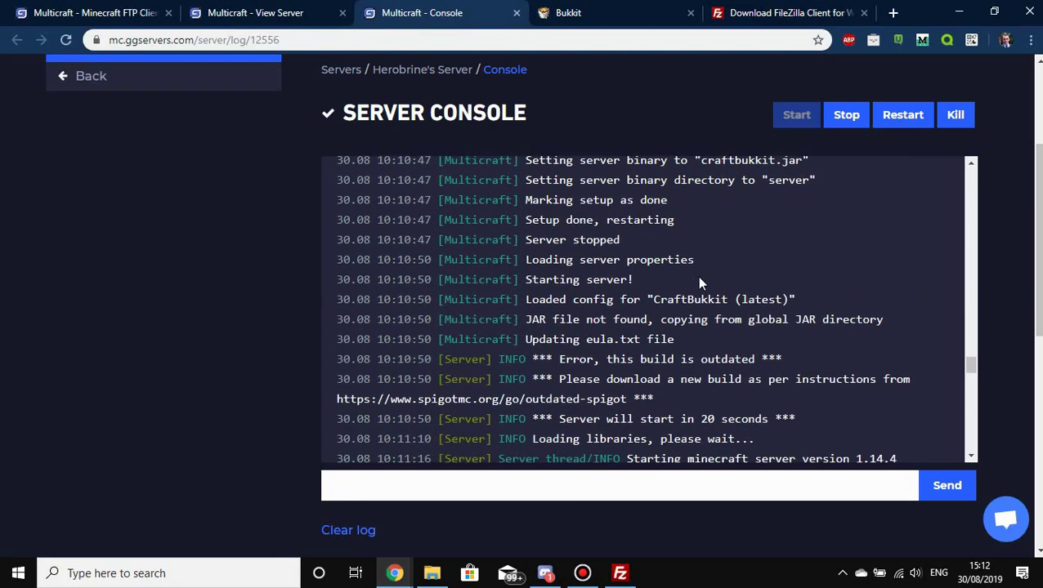
left_click_drag(669, 306, 689, 324)
left_click(689, 324)
scroll(683, 319, "down", 1)
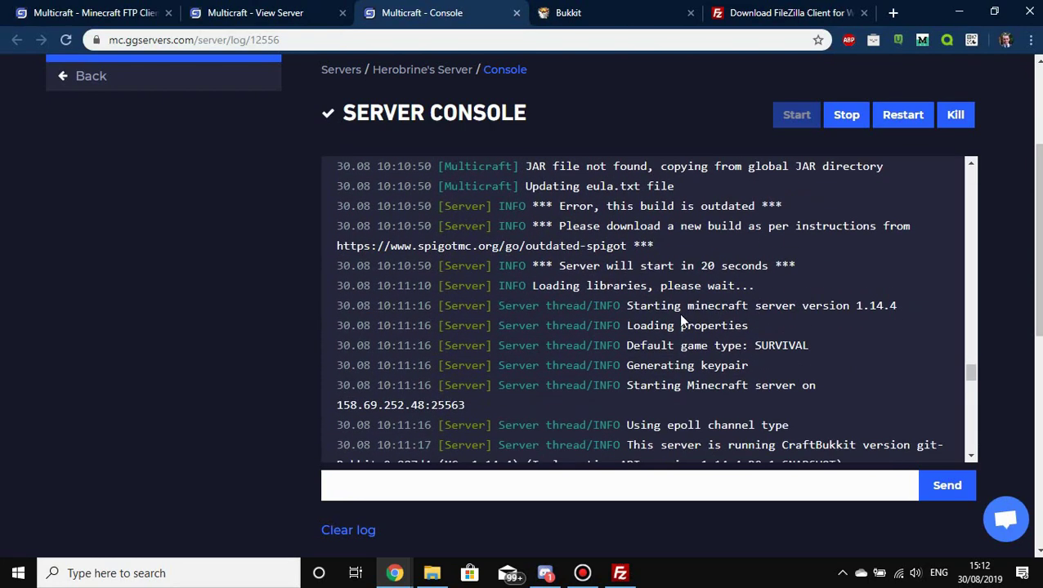
left_click_drag(856, 305, 898, 303)
left_click(900, 305)
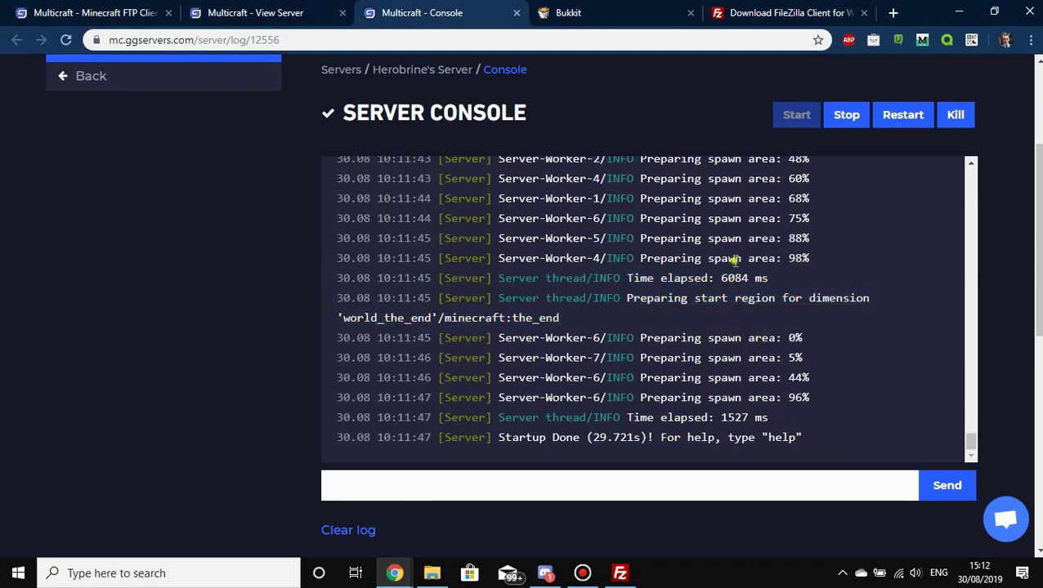
left_click(758, 316)
On the Bukkit site, browse the Projects list and open the EssentialsX project.
left_click(589, 11)
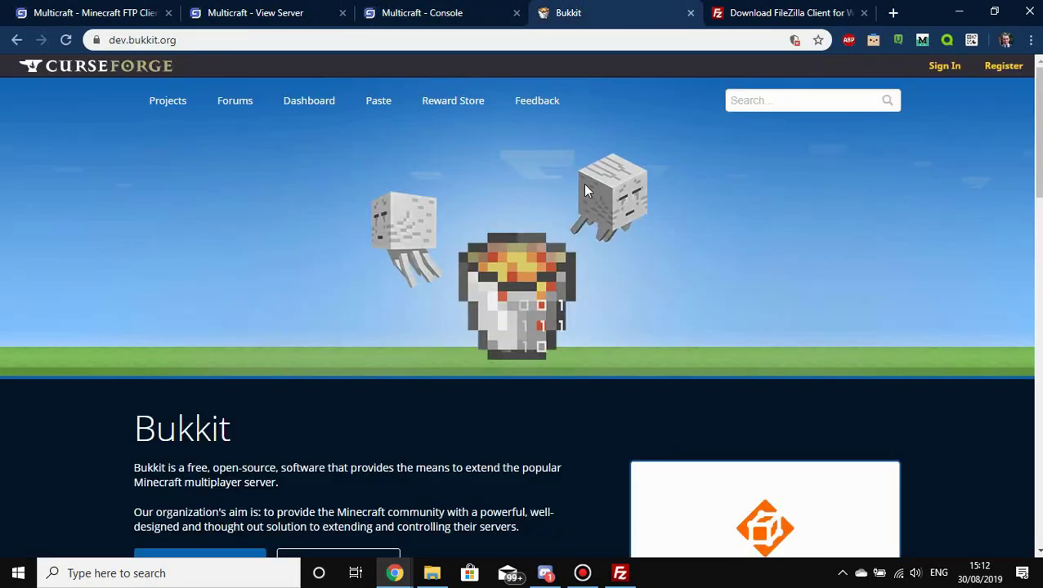
left_click(198, 45)
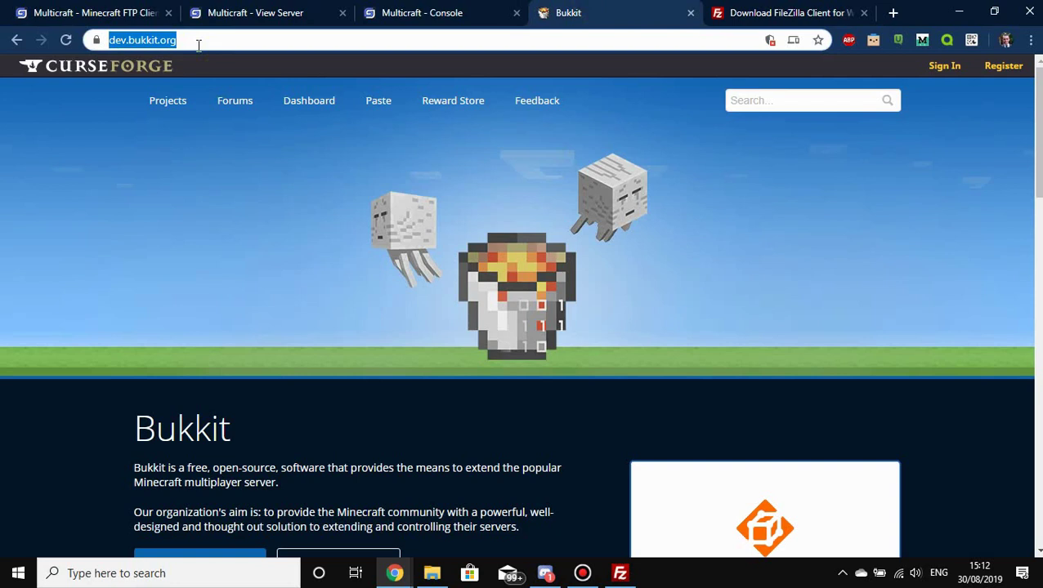
left_click(169, 101)
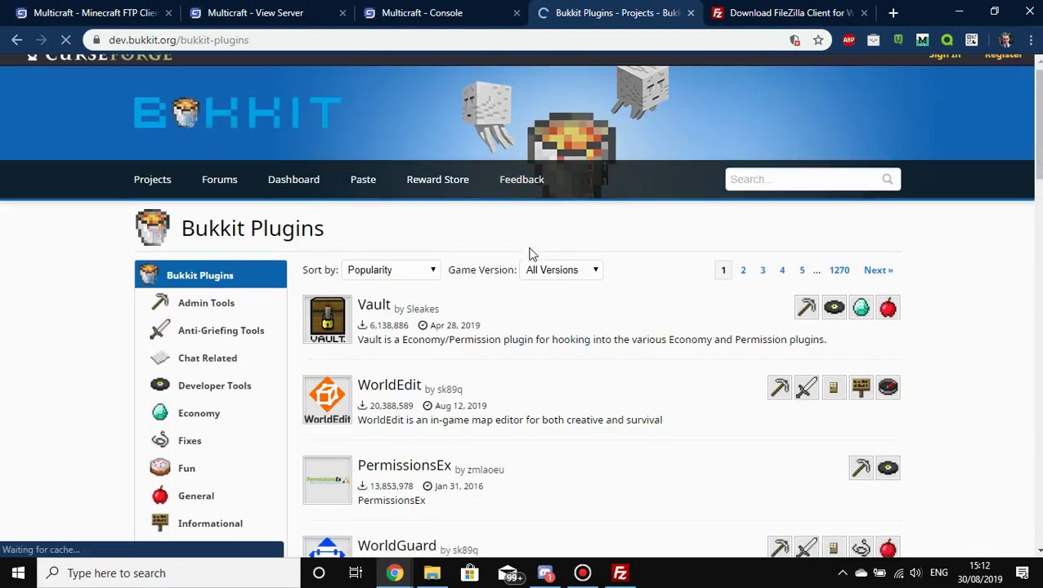
scroll(546, 243, "down", 20)
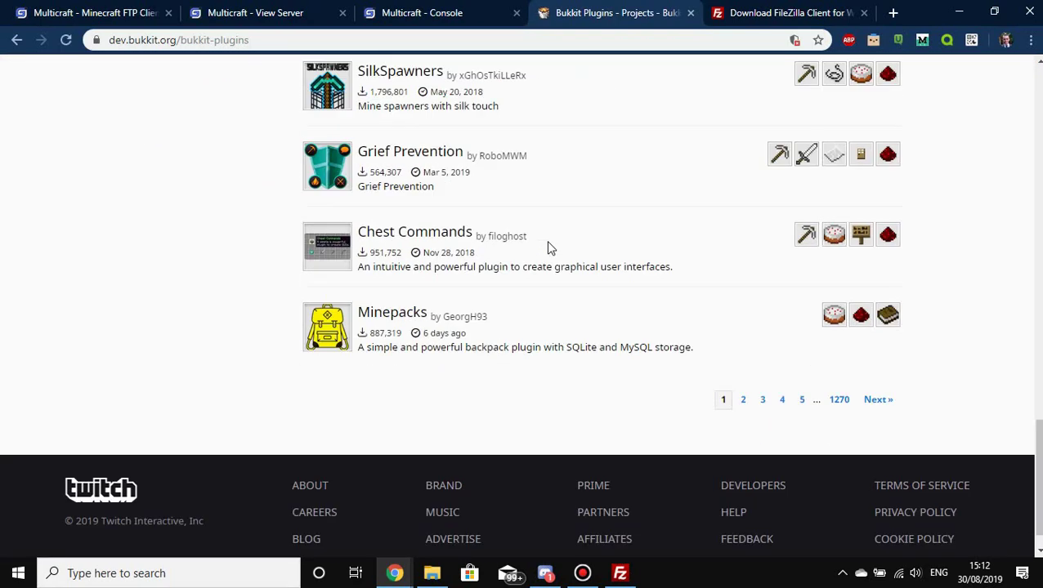
scroll(548, 243, "up", 15)
scroll(402, 299, "down", 5)
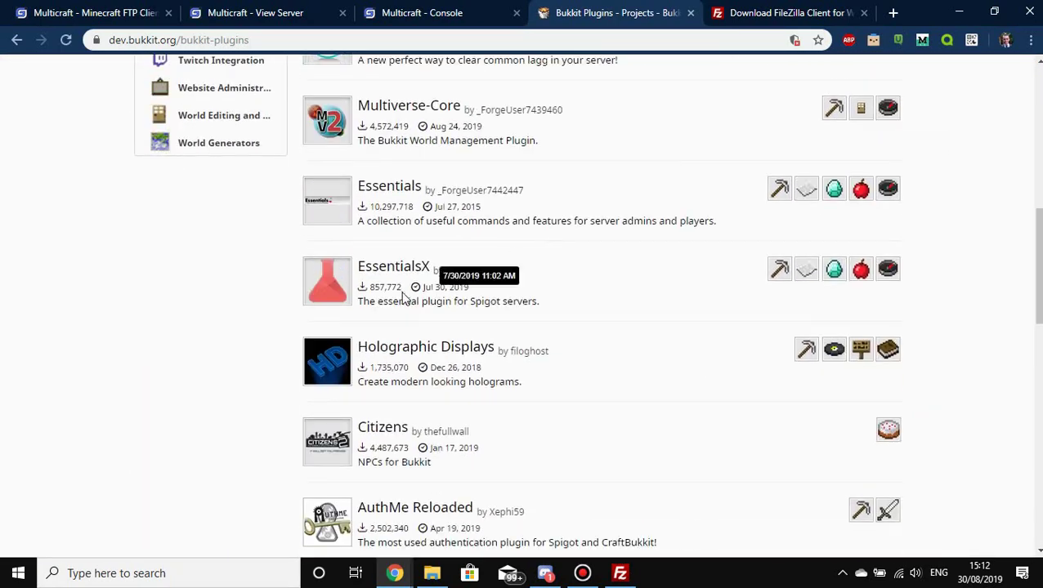
scroll(523, 283, "up", 2)
scroll(489, 283, "down", 2)
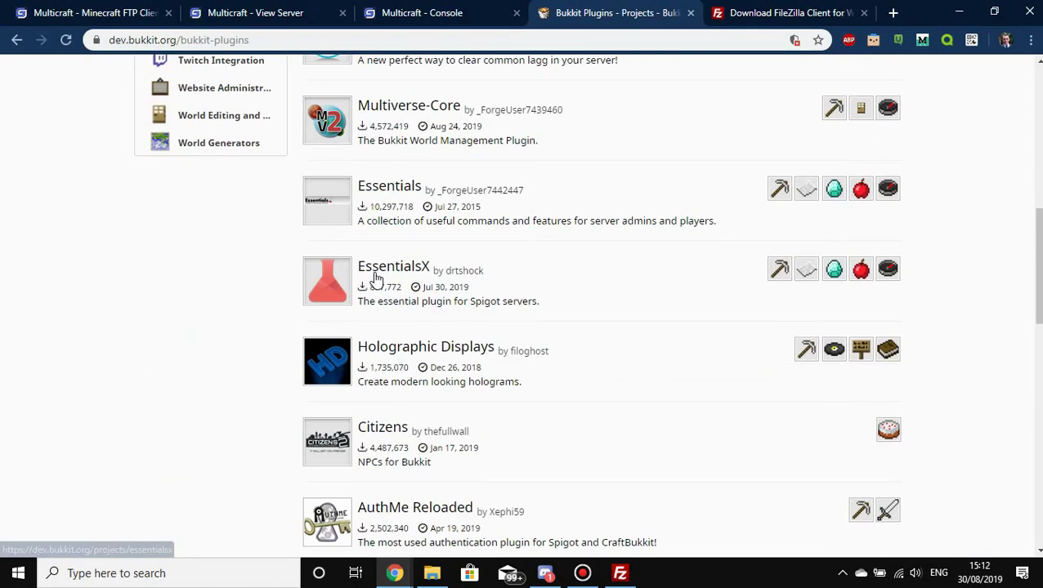
left_click(376, 279)
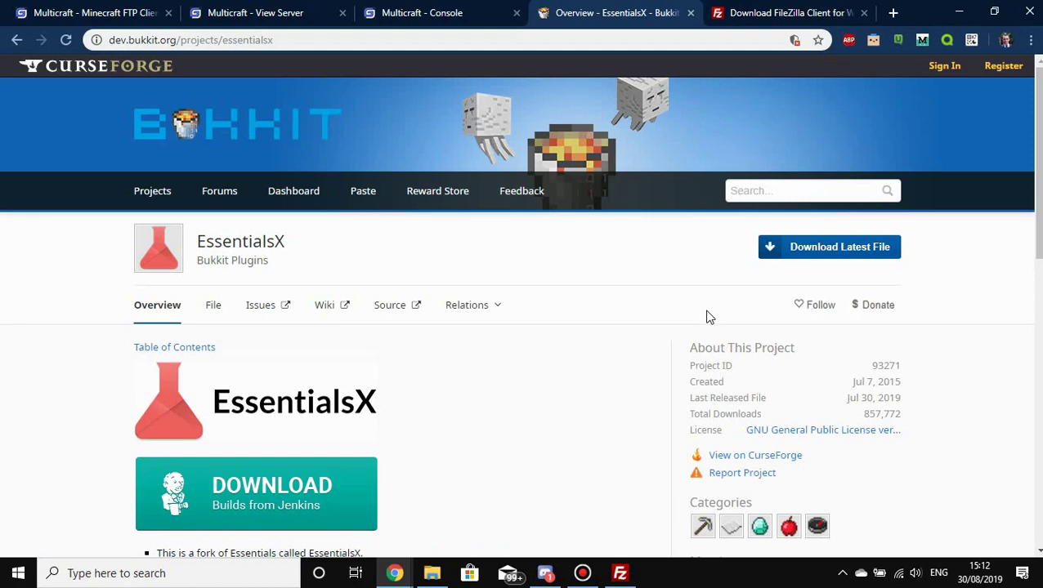
Read through the EssentialsX project page description.
scroll(709, 317, "down", 2)
scroll(620, 349, "down", 2)
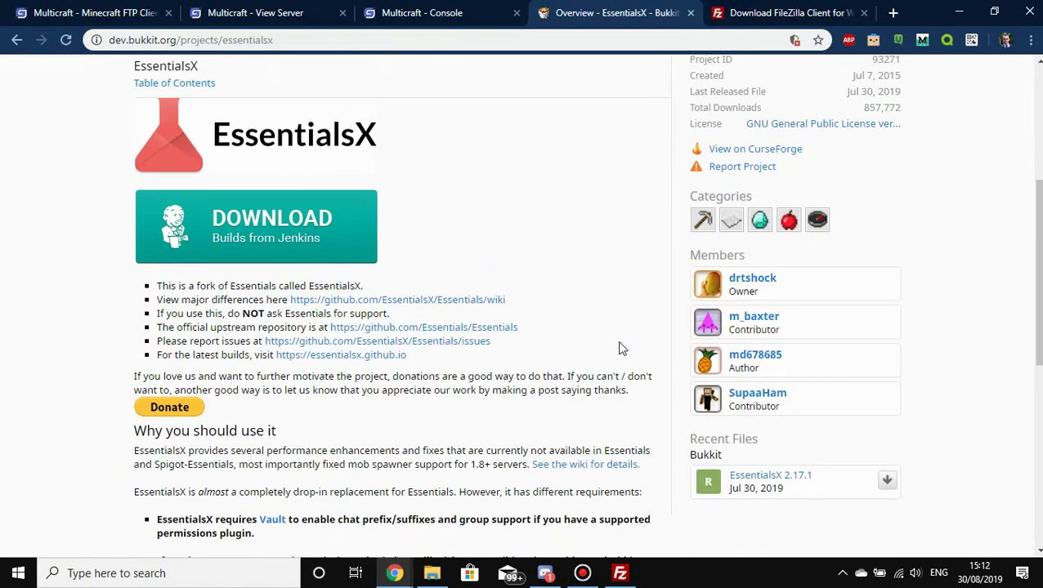
scroll(619, 349, "down", 3)
left_click_drag(411, 294, 434, 318)
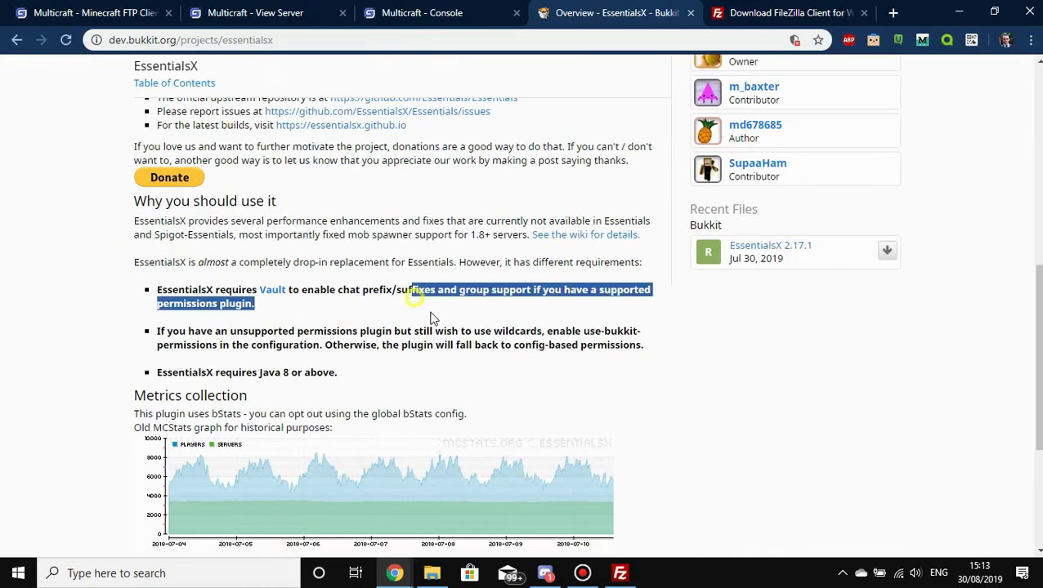
left_click(433, 319)
scroll(401, 238, "down", 3)
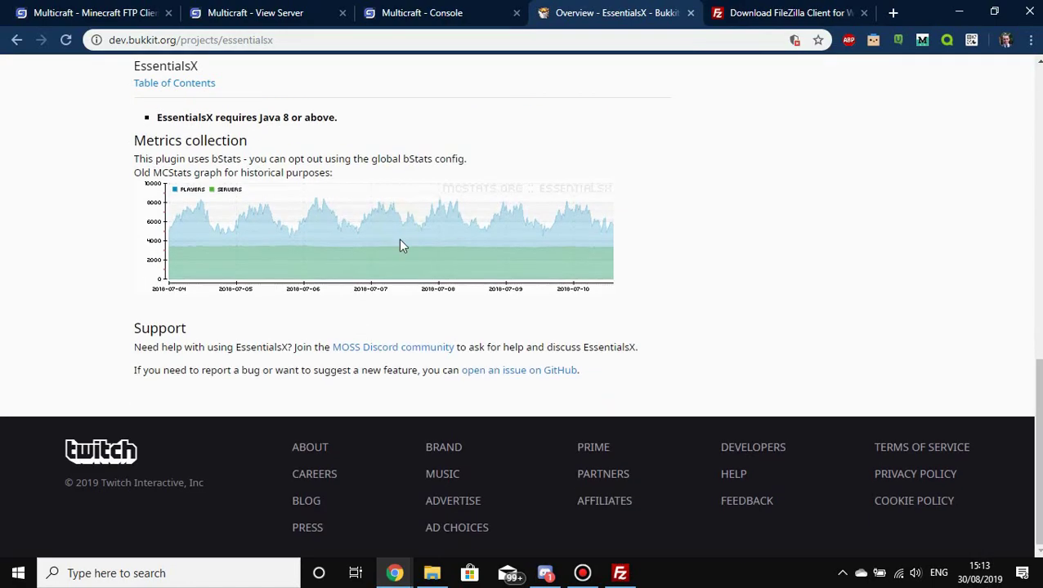
scroll(400, 245, "up", 10)
Open the EssentialsX Files list and locate the latest 2.17.1 release.
left_click(215, 282)
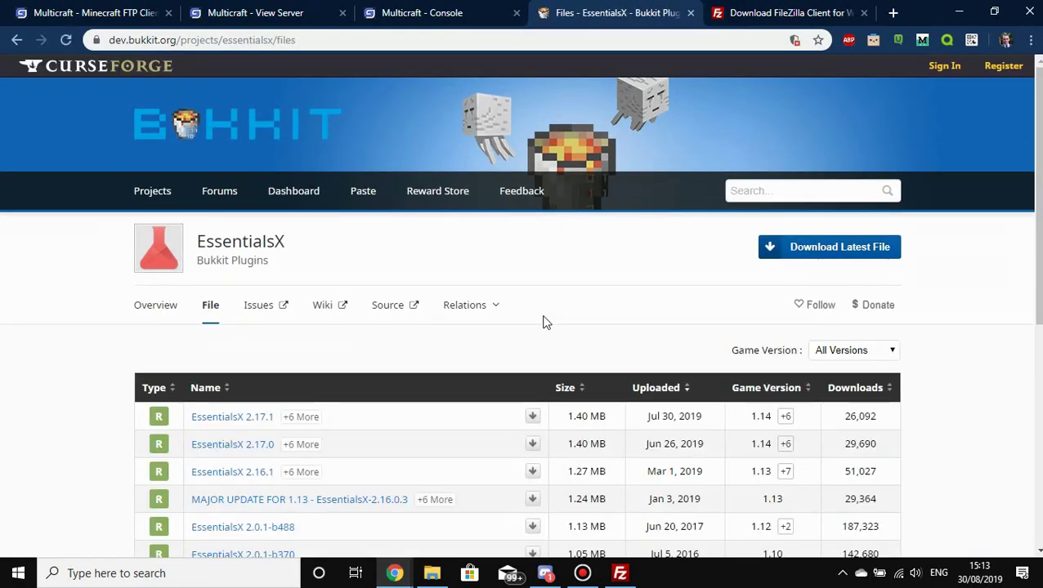
scroll(546, 323, "down", 1)
mouse_move(782, 343)
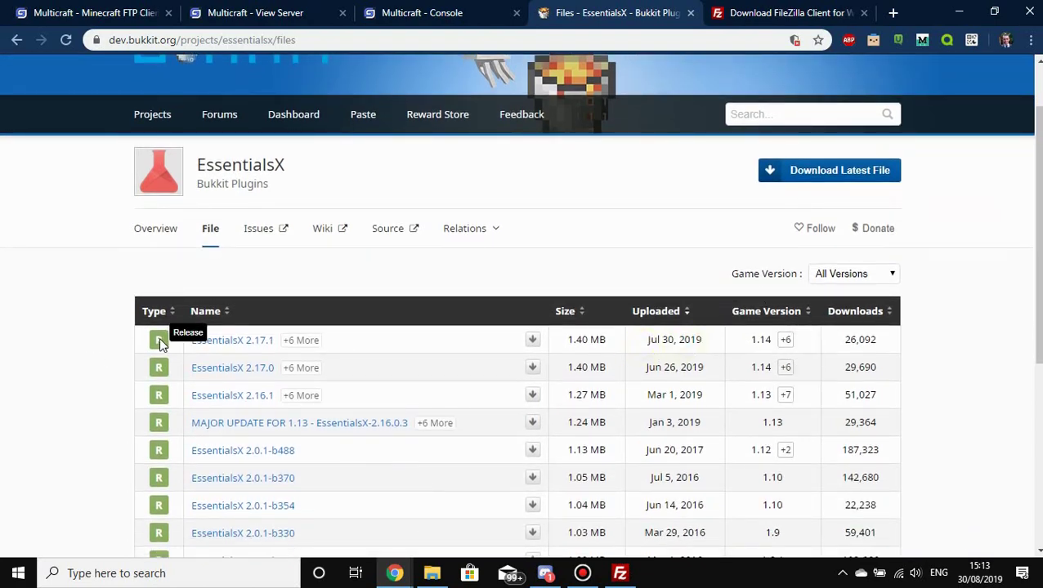
left_click_drag(186, 341, 326, 344)
left_click(325, 343)
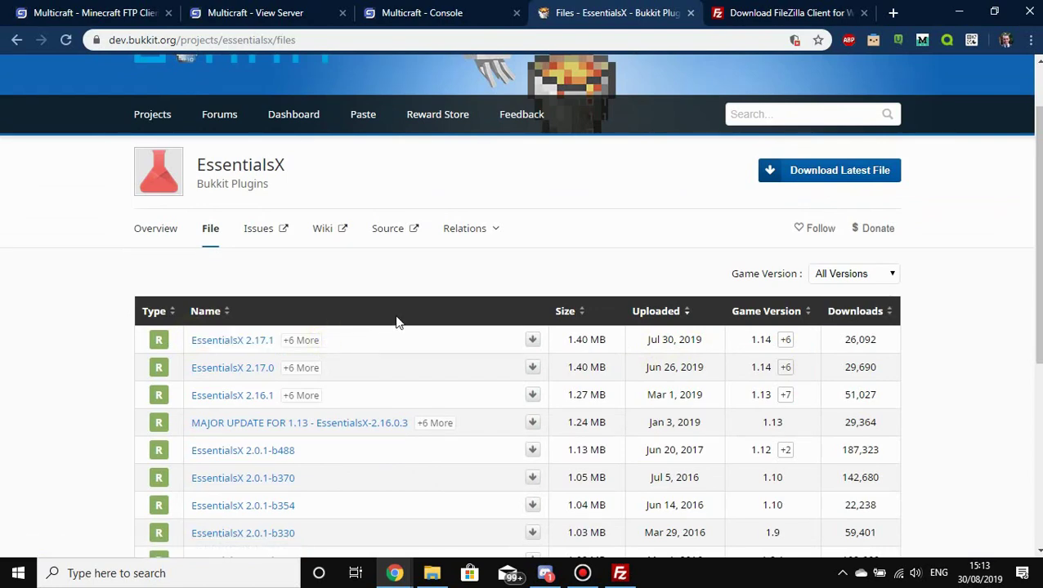
left_click(620, 573)
Refresh the server's remote file listing in FileZilla twice.
left_click(600, 324)
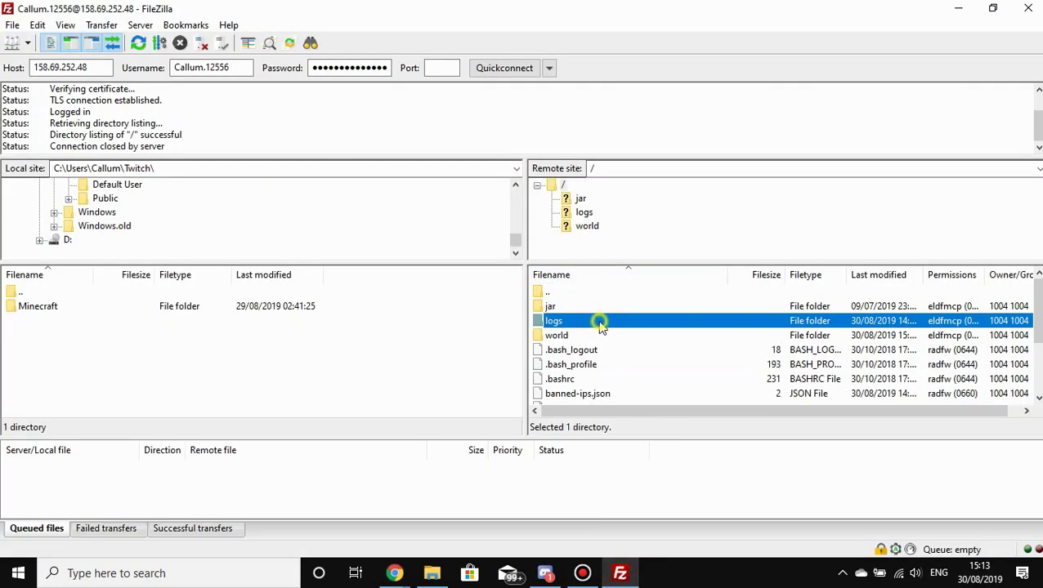
scroll(605, 360, "down", 2)
right_click(591, 400)
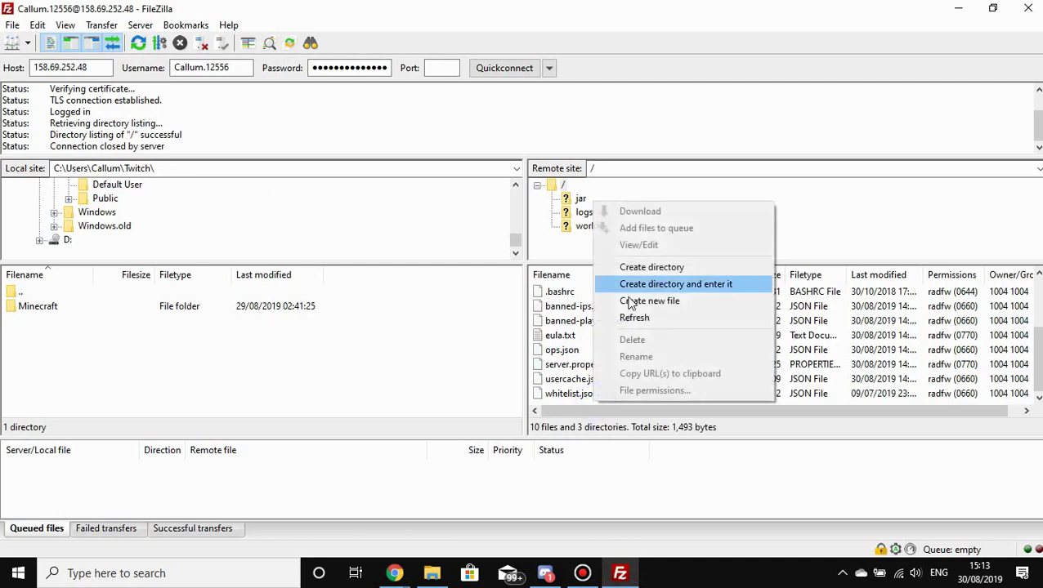
left_click(634, 318)
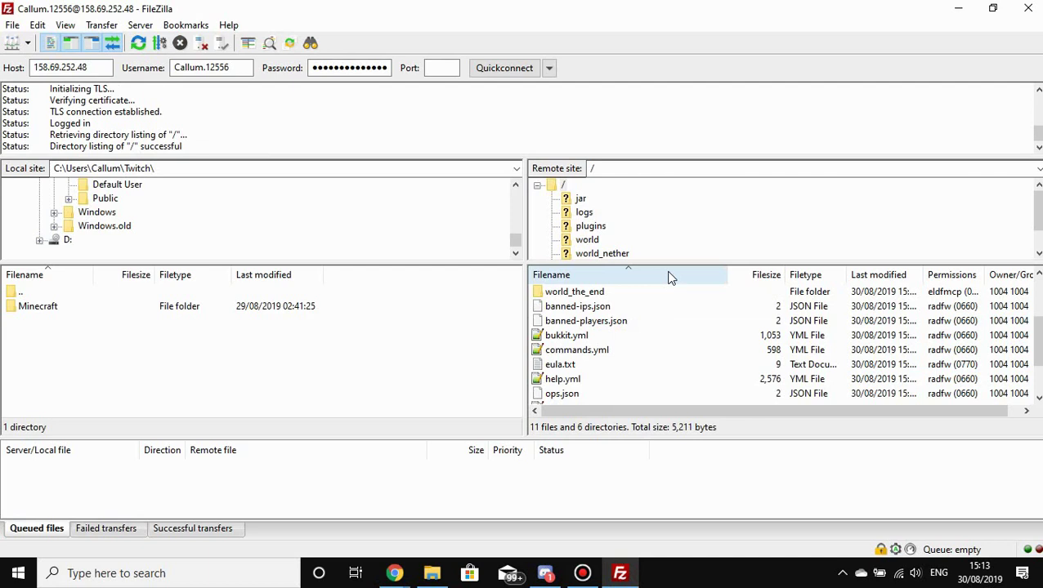
scroll(652, 354, "up", 2)
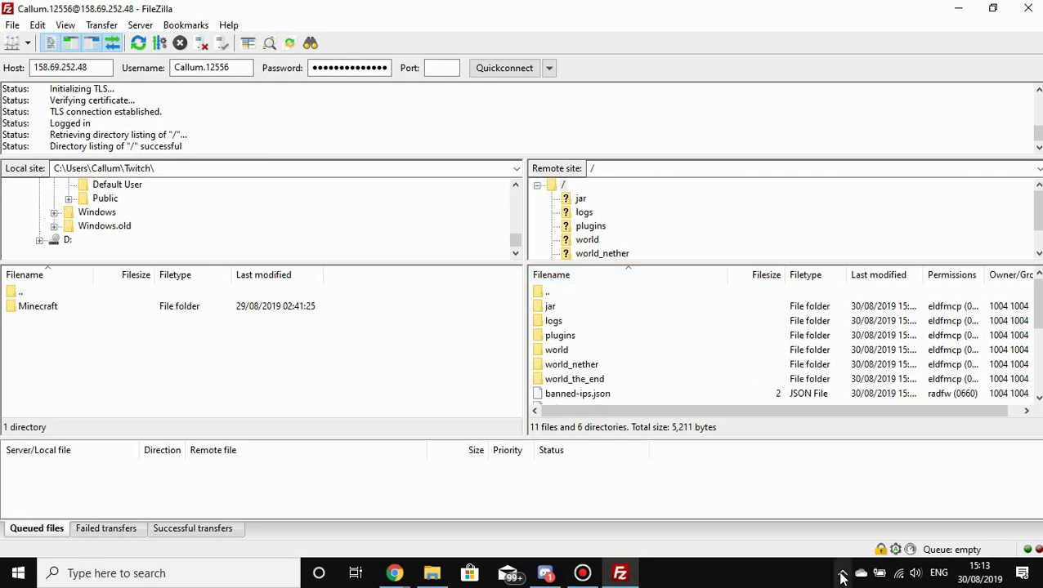
scroll(638, 360, "down", 3)
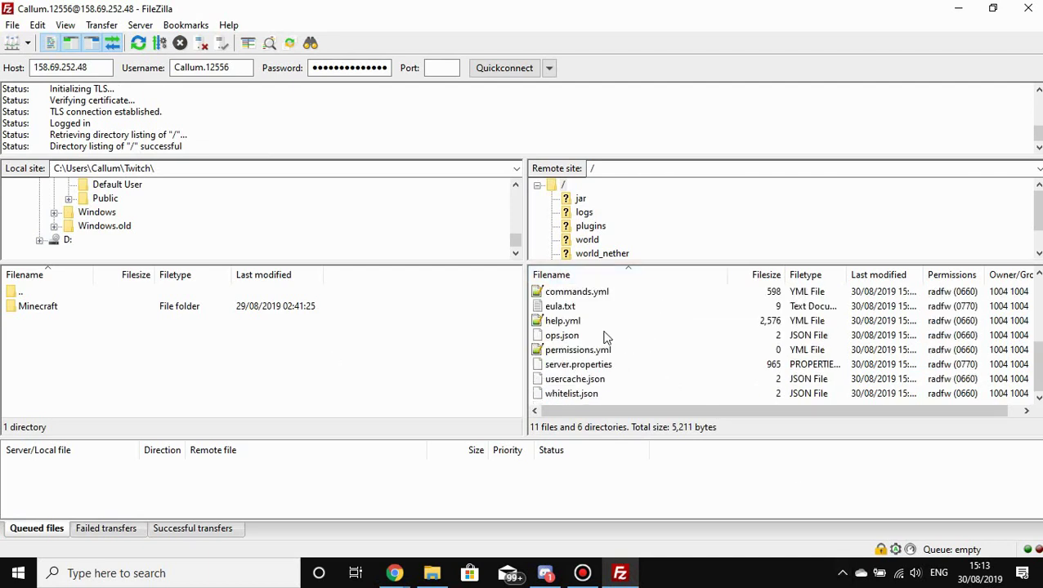
right_click(580, 407)
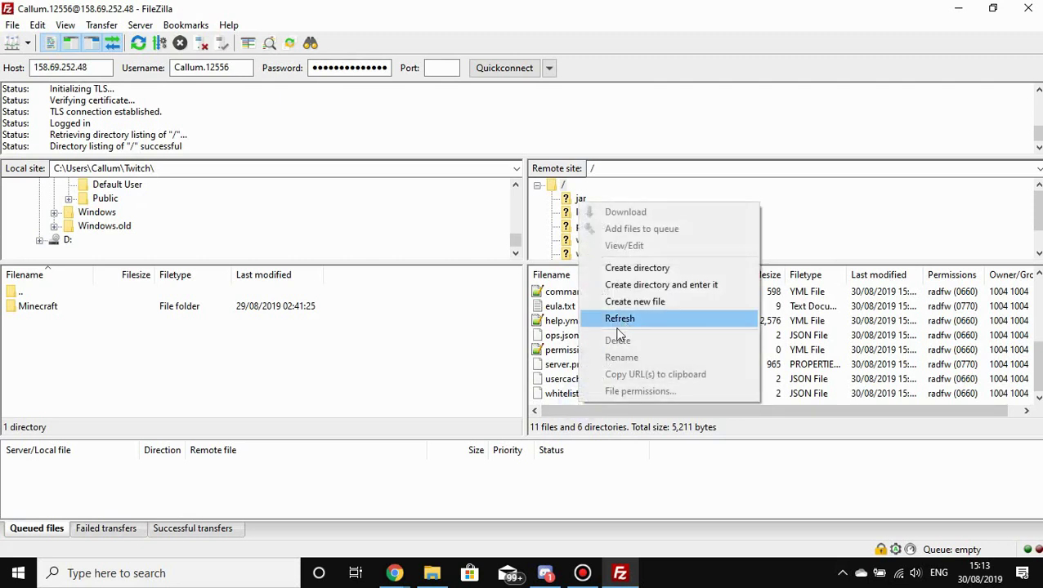
left_click(571, 395)
scroll(610, 371, "up", 3)
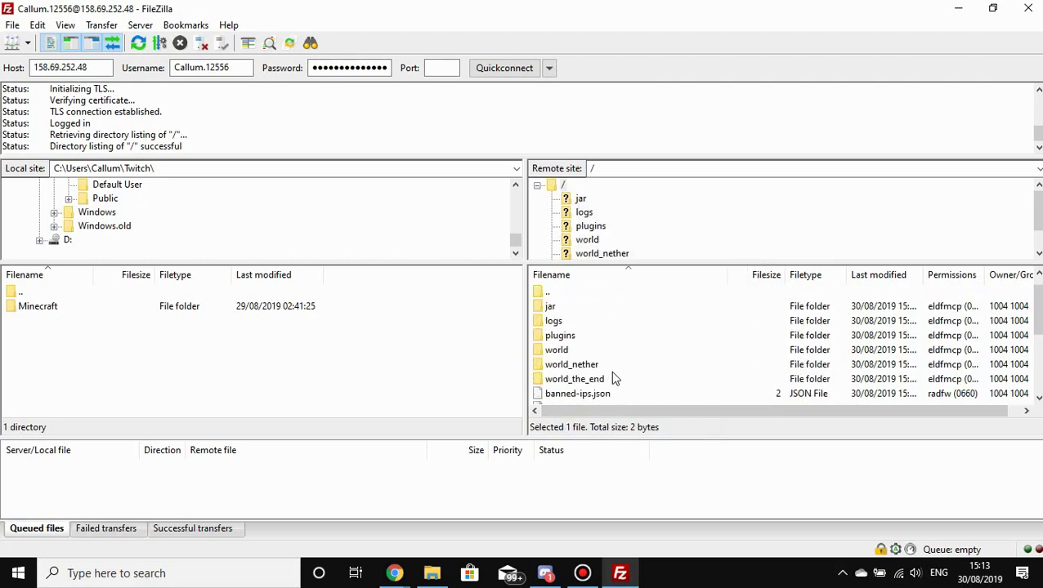
Open the empty plugins folder on the server, then return to the EssentialsX files page.
left_click(564, 336)
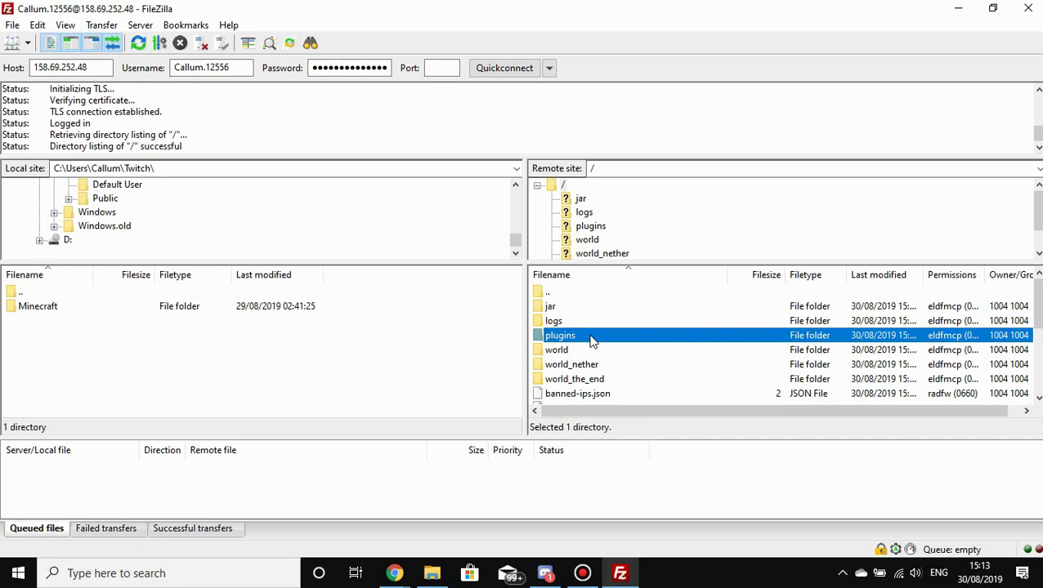
double_click(592, 338)
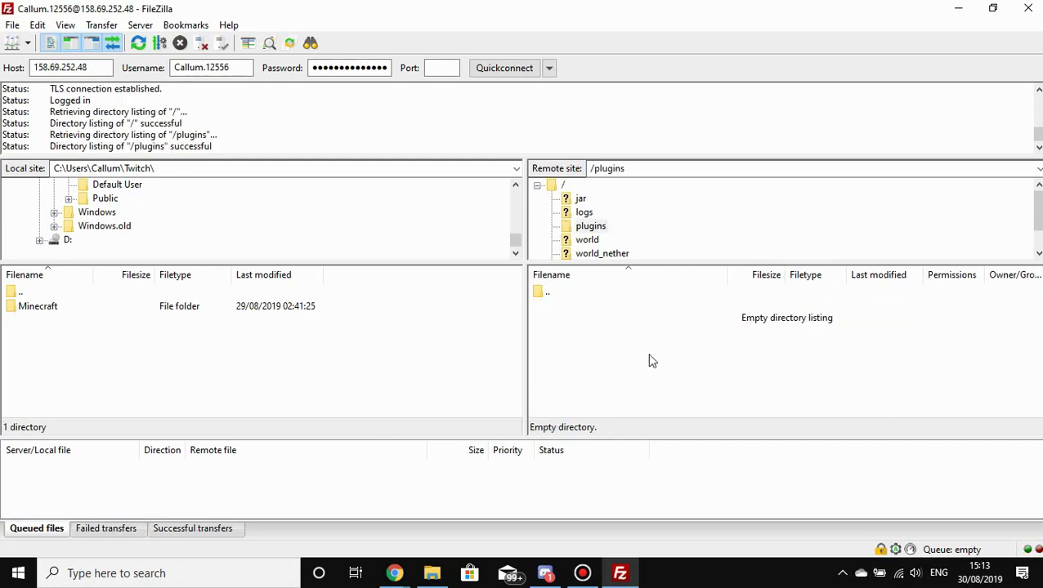
left_click(398, 574)
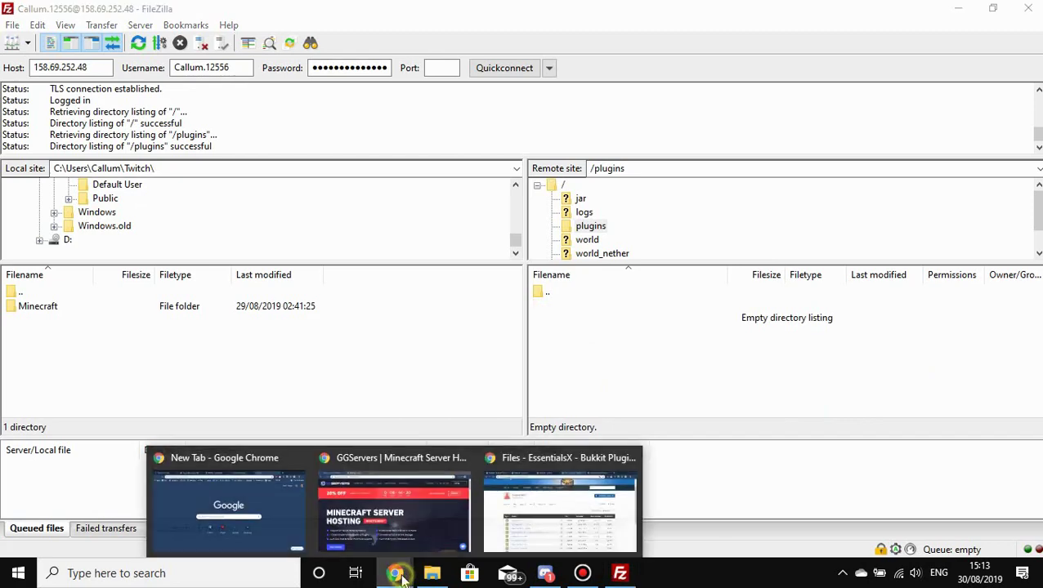
left_click(594, 528)
Download EssentialsX 2.17.1 and drag EssentialsX-2.17.1.0.jar into FileZilla's remote /plugins folder.
left_click(532, 341)
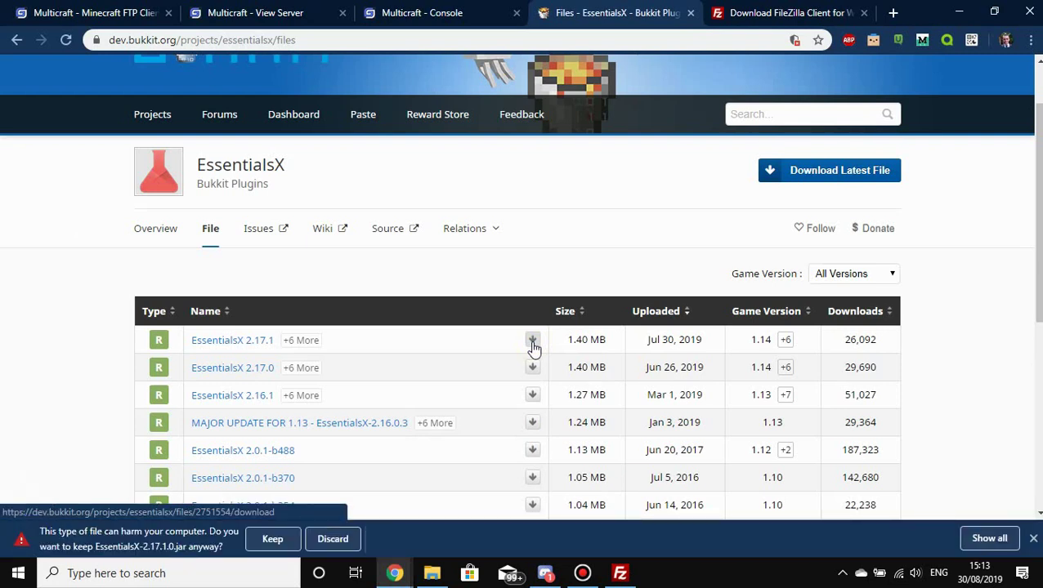
left_click(272, 539)
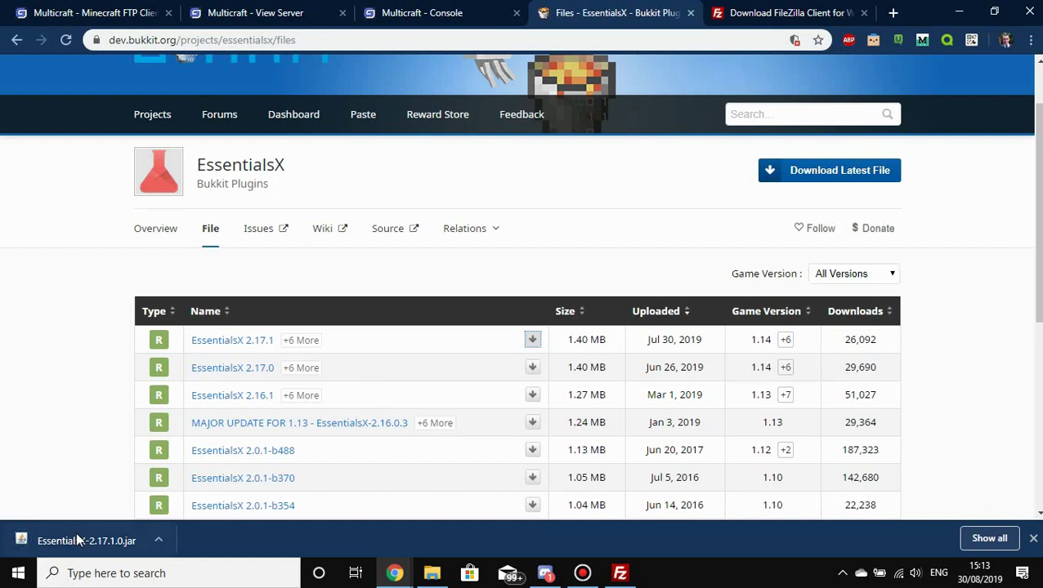
left_click_drag(75, 541, 729, 353)
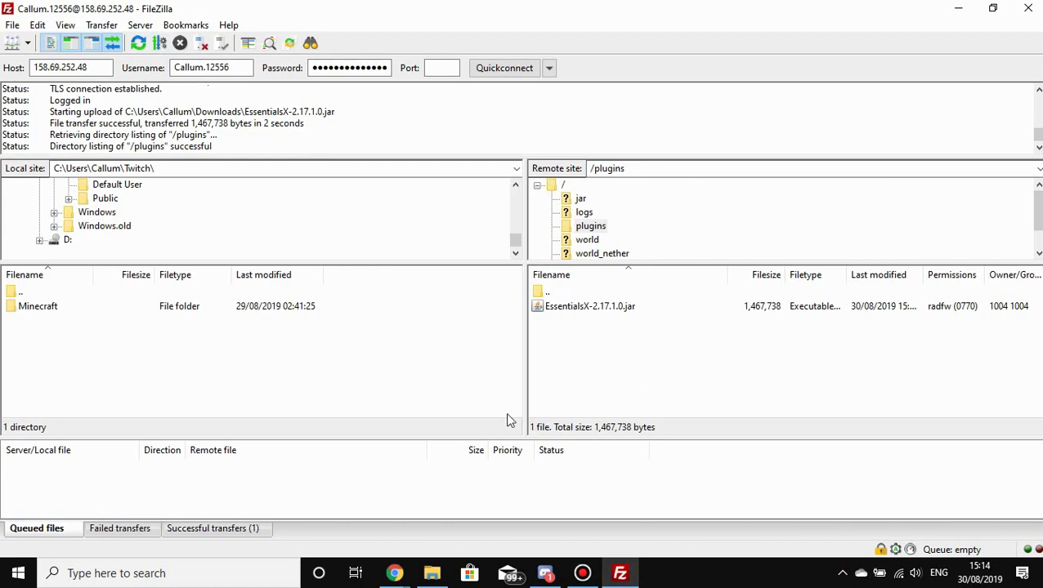
left_click(394, 573)
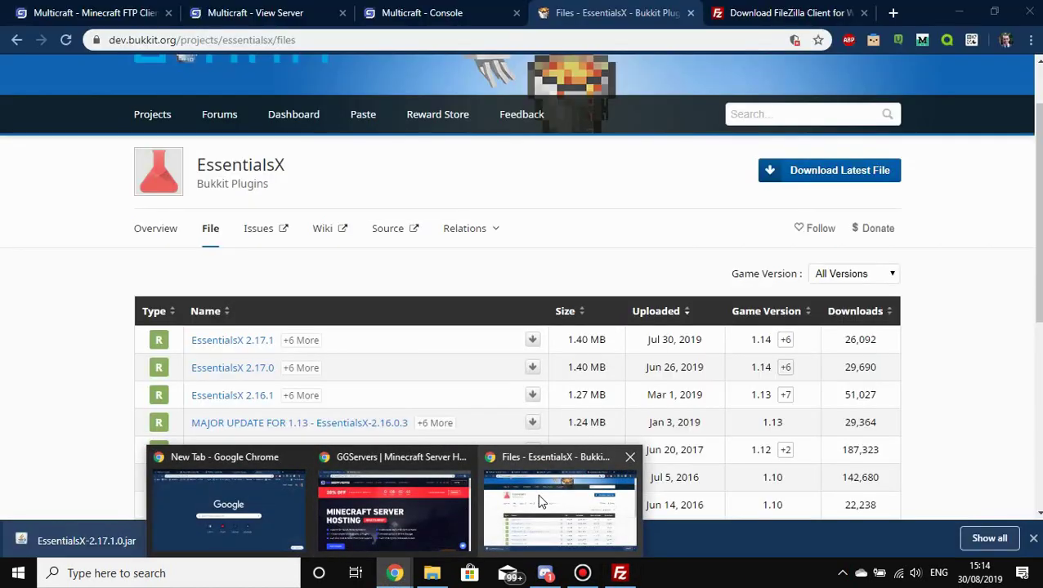
Open the Multicraft server console and restart the server so the plugin loads.
left_click(532, 500)
left_click(270, 9)
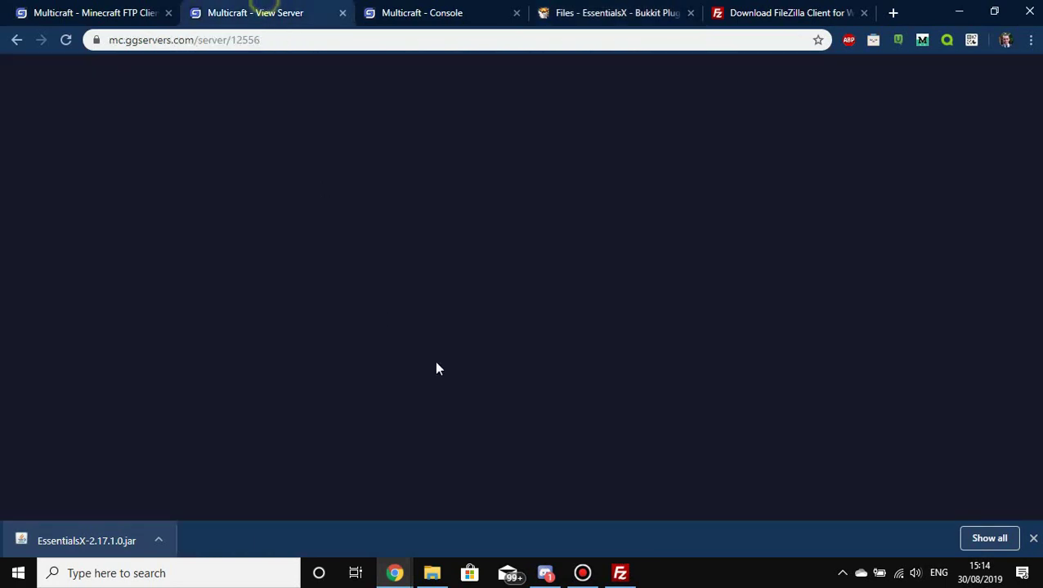
left_click(410, 11)
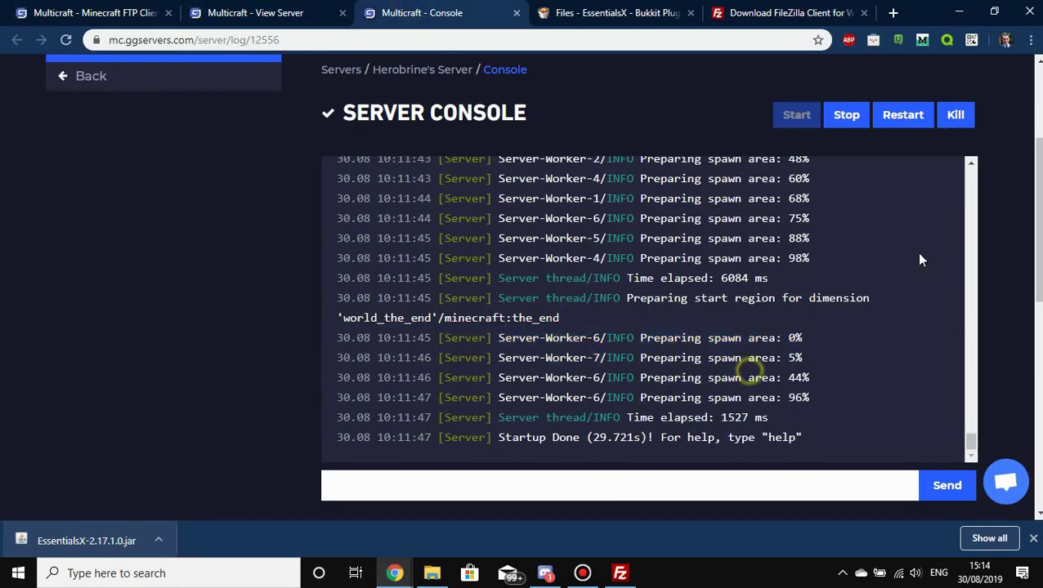
left_click(904, 123)
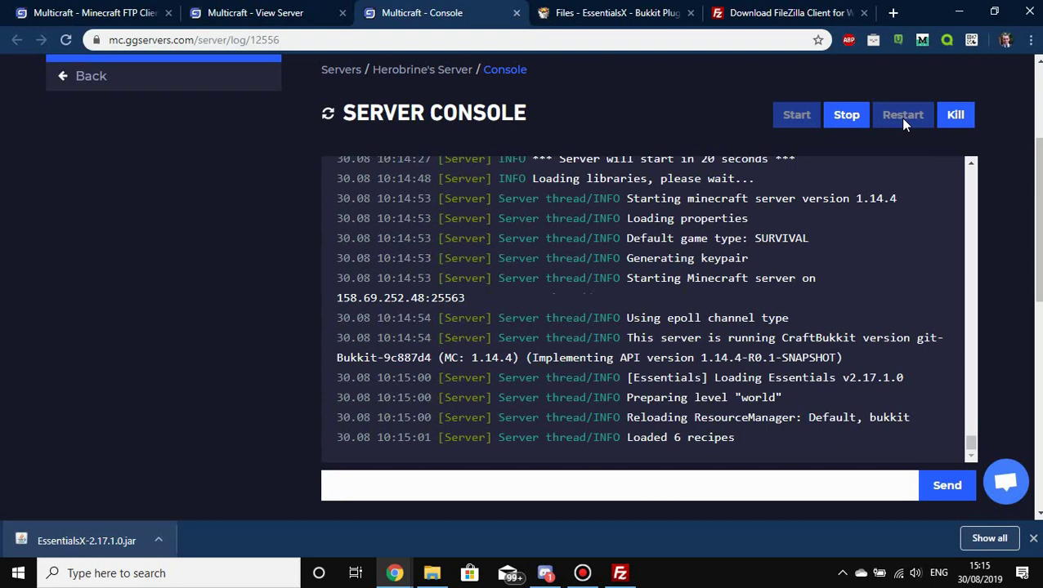
Highlight the Essentials loading line and the missing userdata folder warning in the log.
left_click_drag(628, 377, 905, 379)
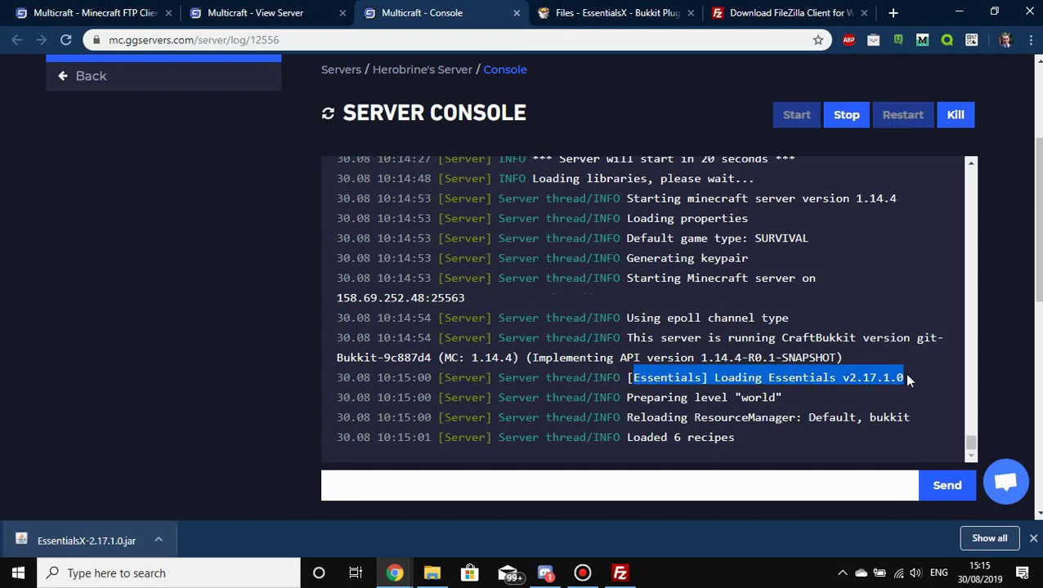
left_click(906, 379)
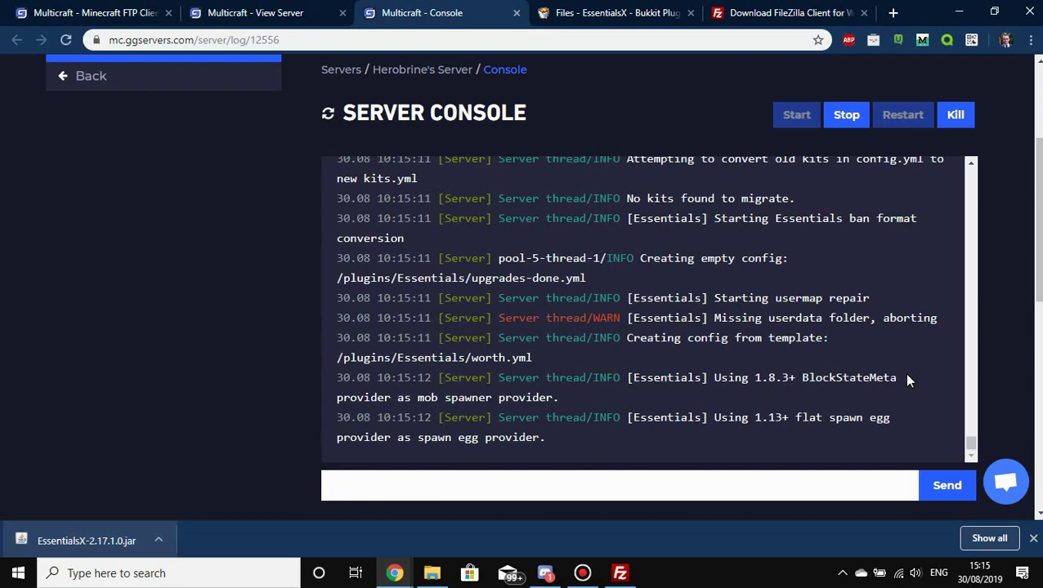
left_click_drag(634, 318, 870, 298)
left_click(933, 338)
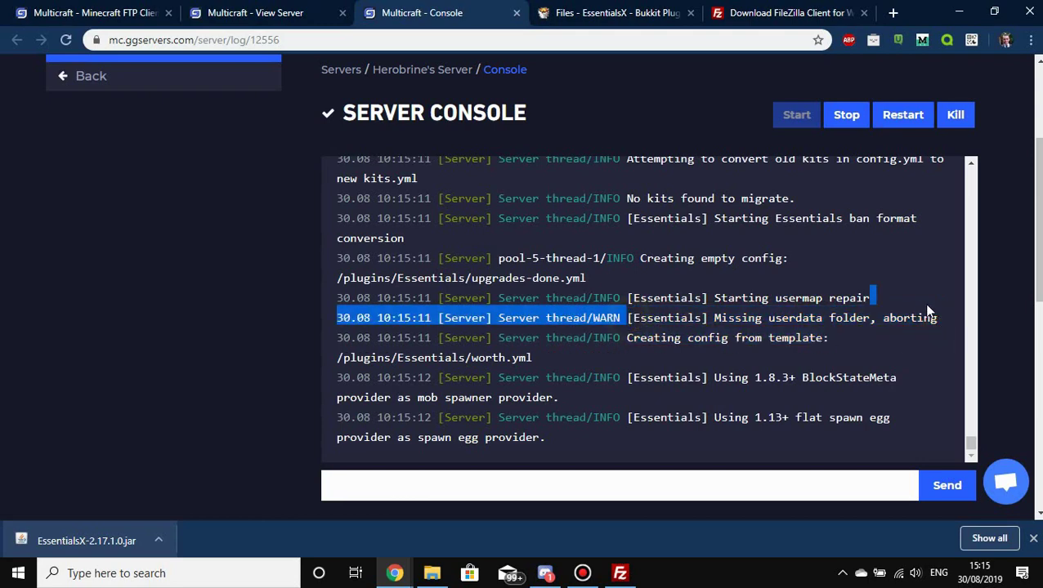
left_click(921, 318)
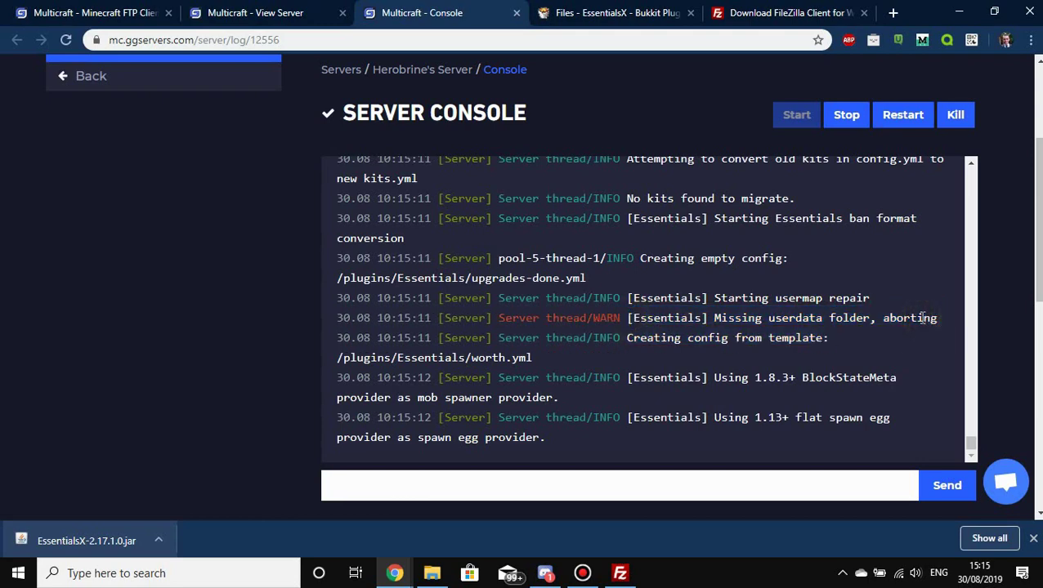
Scroll the console log to the WARN entry and highlight the userdata folder warning again.
scroll(866, 353, "up", 5)
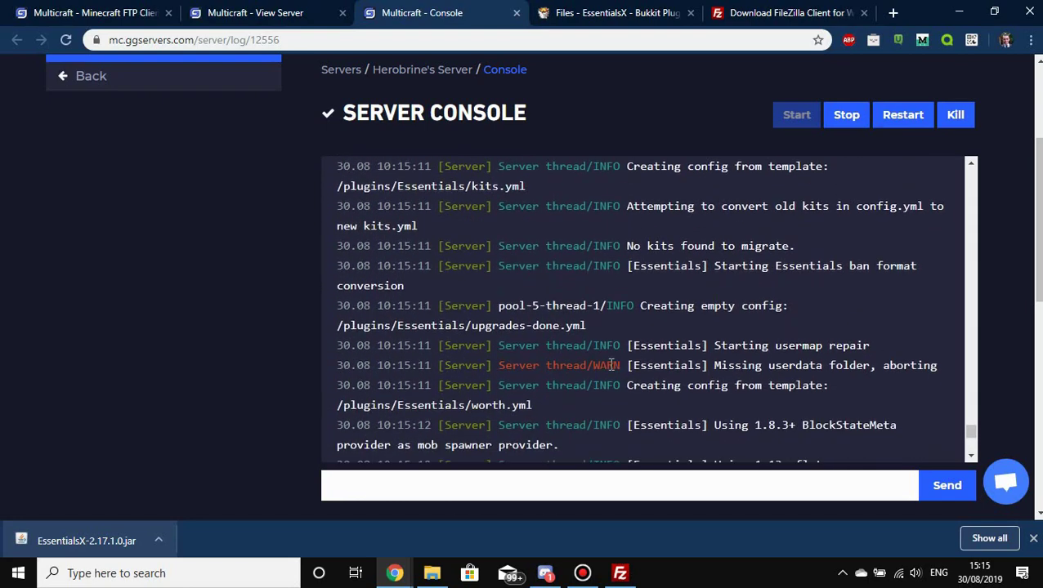
left_click(600, 364)
scroll(621, 368, "up", 3)
scroll(624, 368, "up", 5)
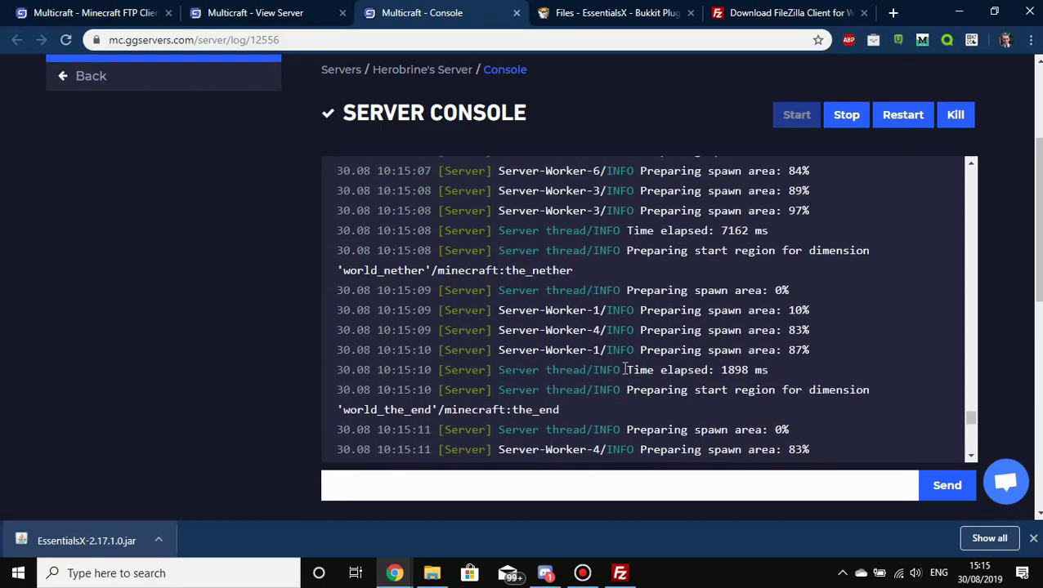
scroll(624, 368, "down", 6)
scroll(625, 369, "up", 5)
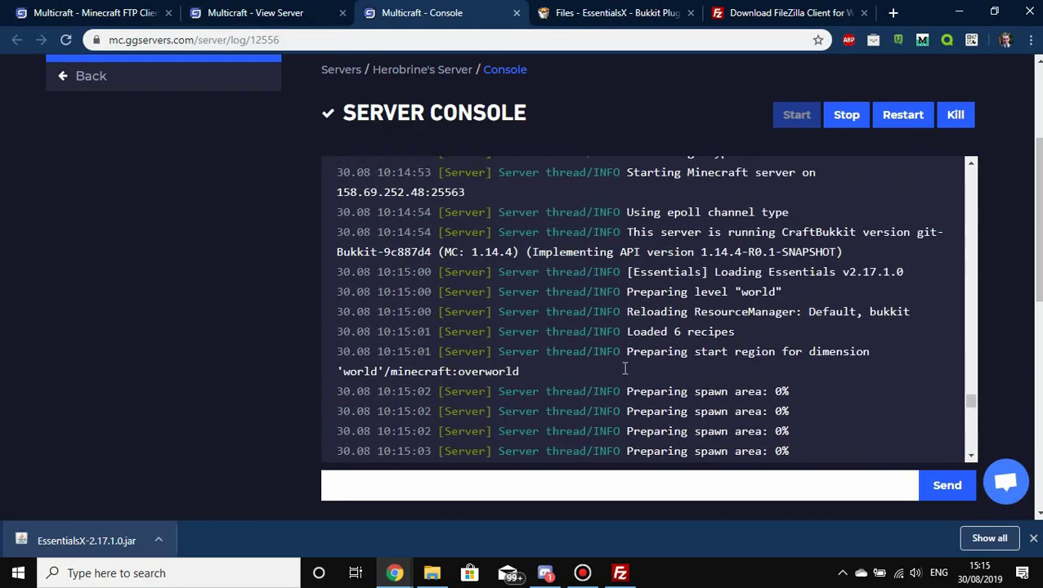
scroll(624, 369, "down", 8)
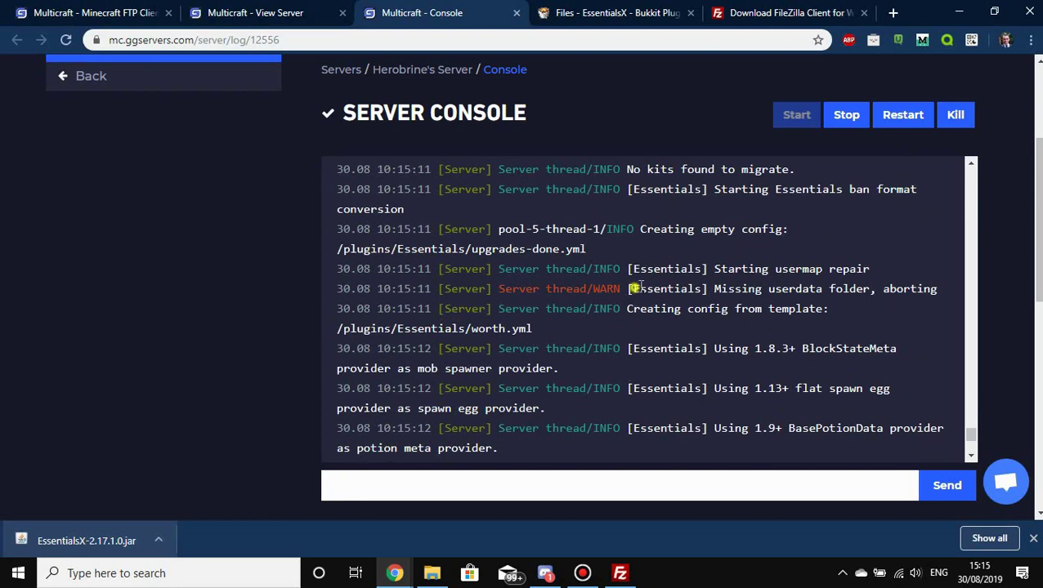
left_click_drag(635, 288, 909, 289)
left_click(917, 291)
Refresh FileZilla's remote /plugins listing to show the new bStats and Essentials folders.
left_click(620, 573)
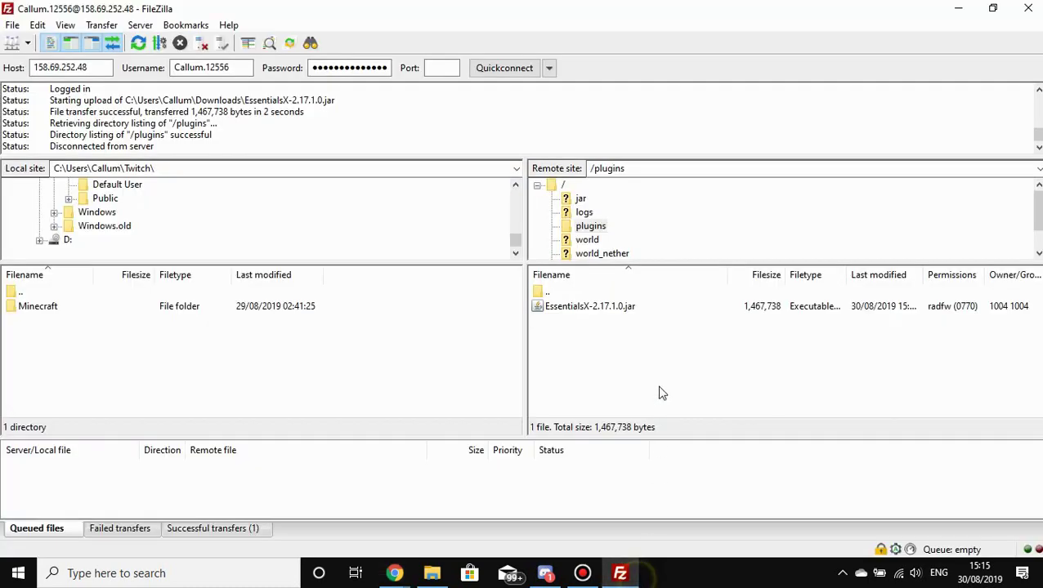
right_click(616, 343)
left_click(658, 457)
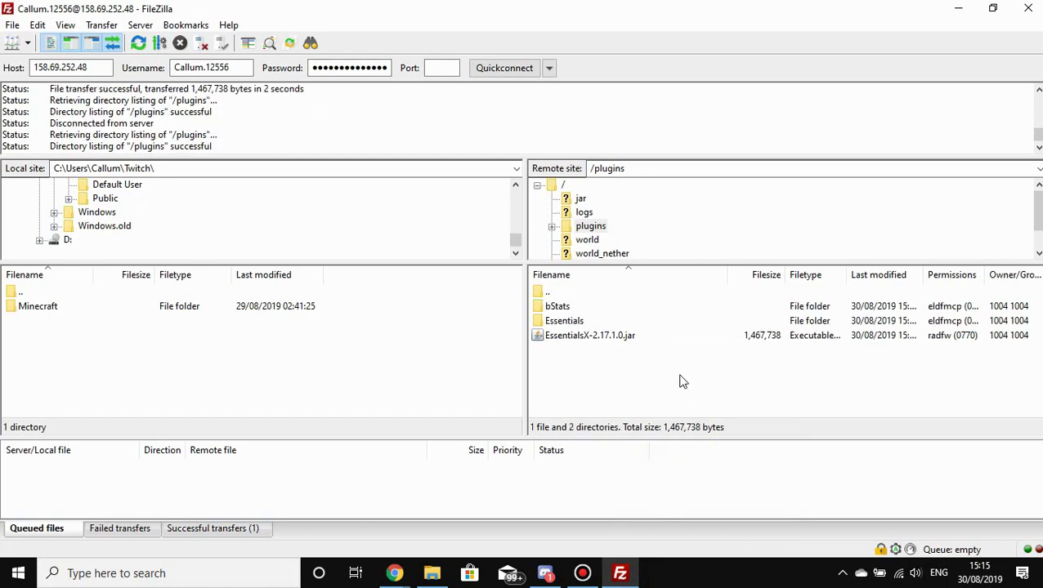
Open the Essentials folder and select worth.yml among its generated config files.
left_click(569, 323)
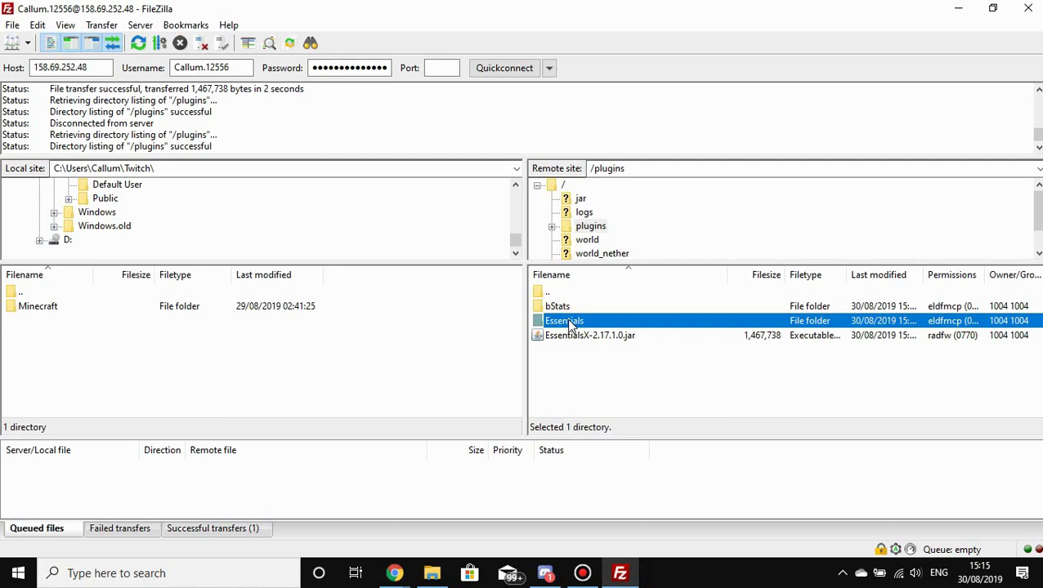
left_click(596, 382)
left_click(575, 324)
double_click(617, 327)
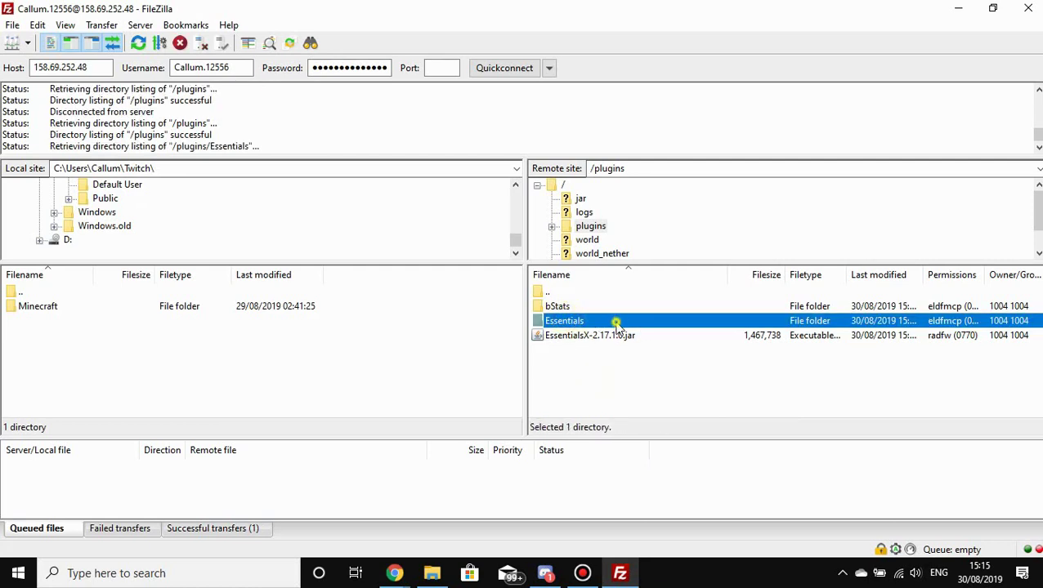
left_click_drag(652, 413, 571, 401)
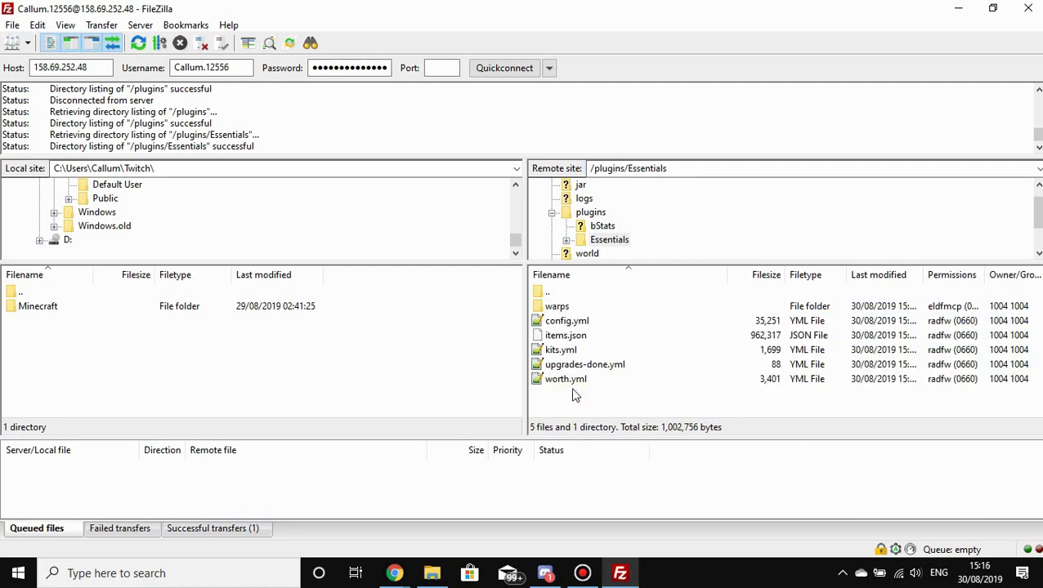
left_click(574, 381)
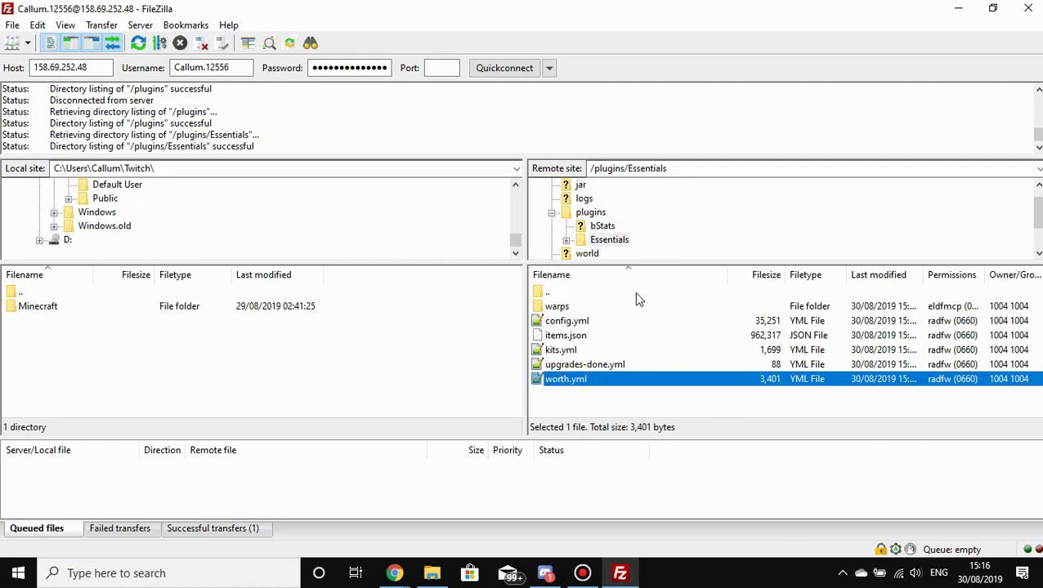
left_click(220, 321)
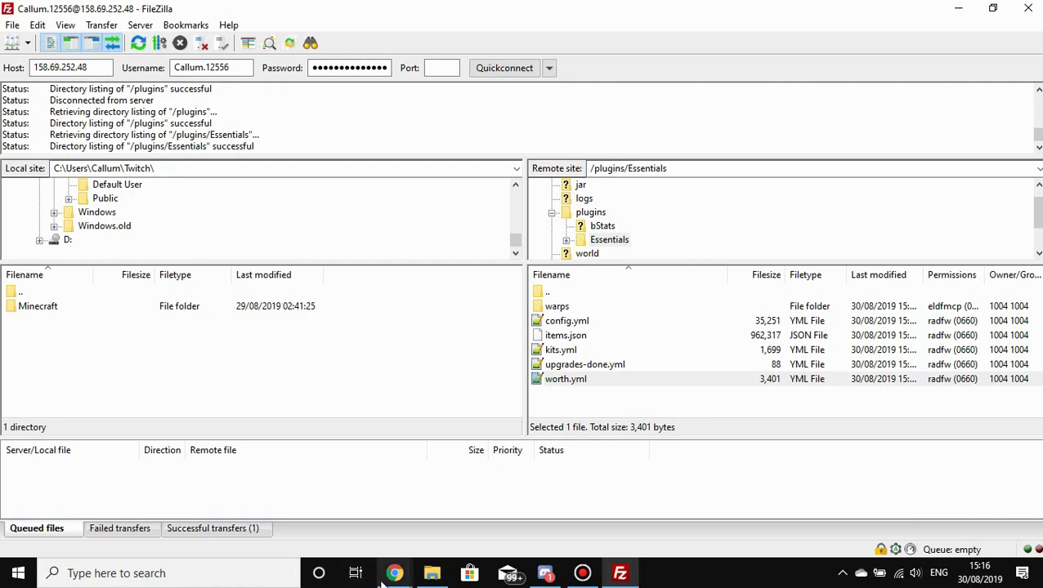
In a new browser tab, search the web for 'notepad++'.
mouse_move(394, 573)
left_click(398, 537)
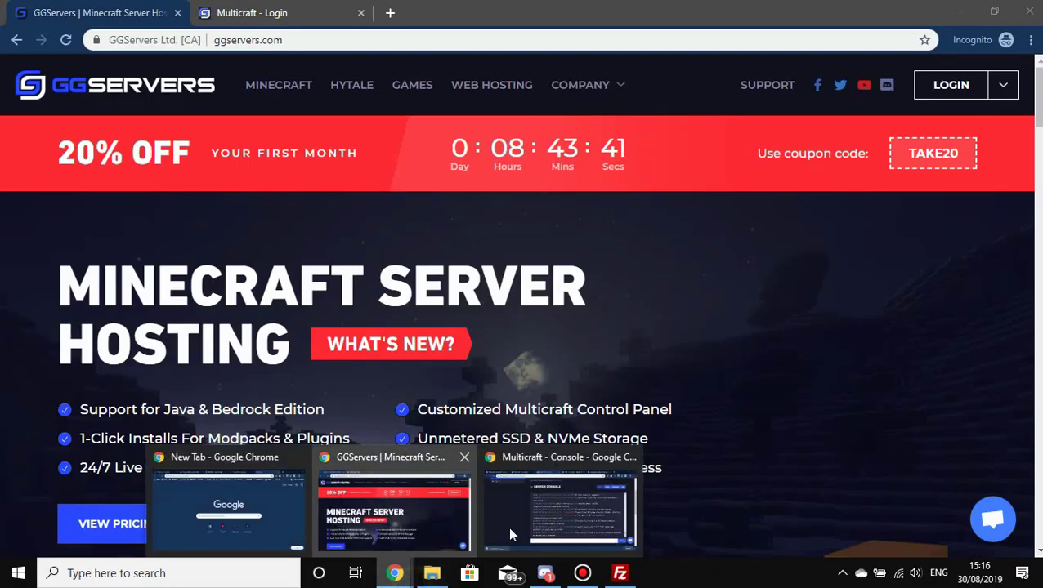
left_click(508, 526)
left_click(892, 12)
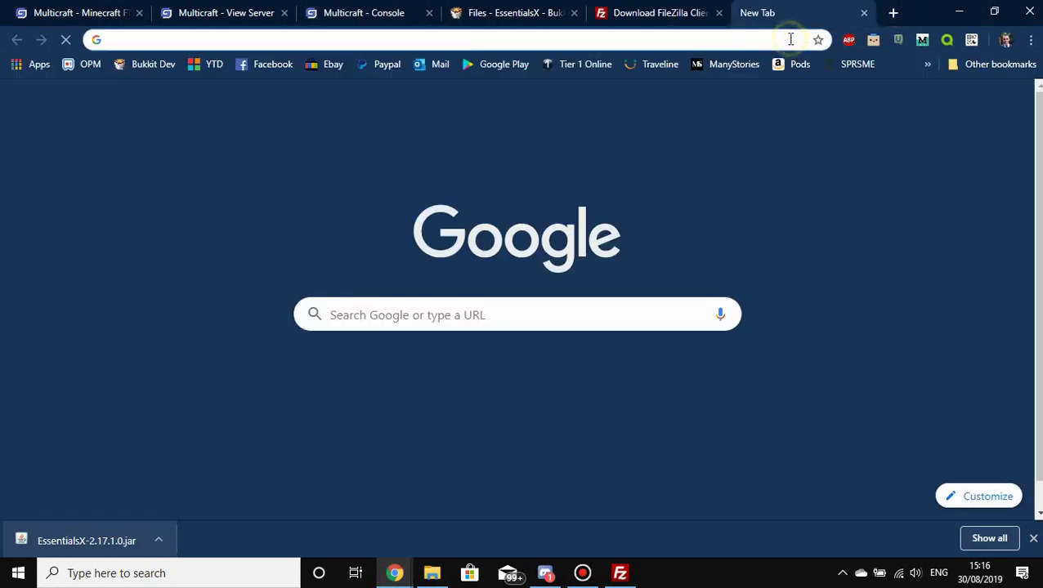
type("notepad")
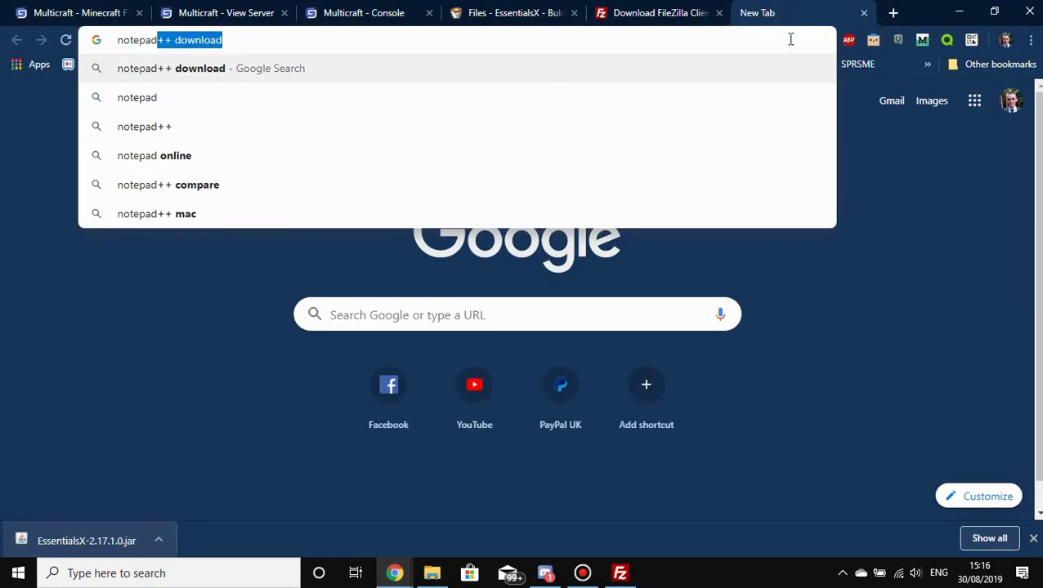
key("BackSpace")
type("++")
key("Return")
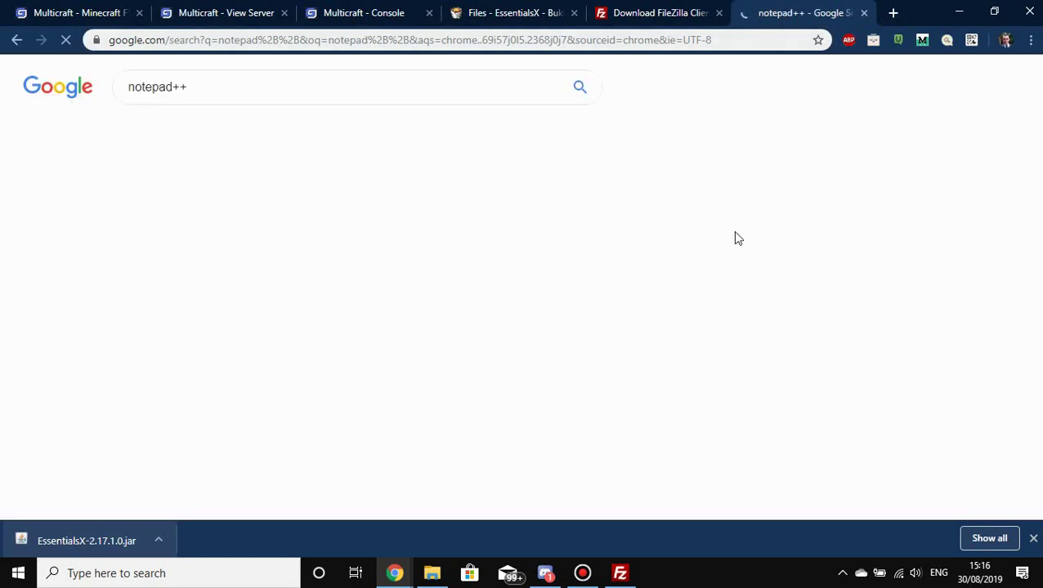
Open the Notepad++ 7.7.1 download page and scroll through it.
left_click(293, 201)
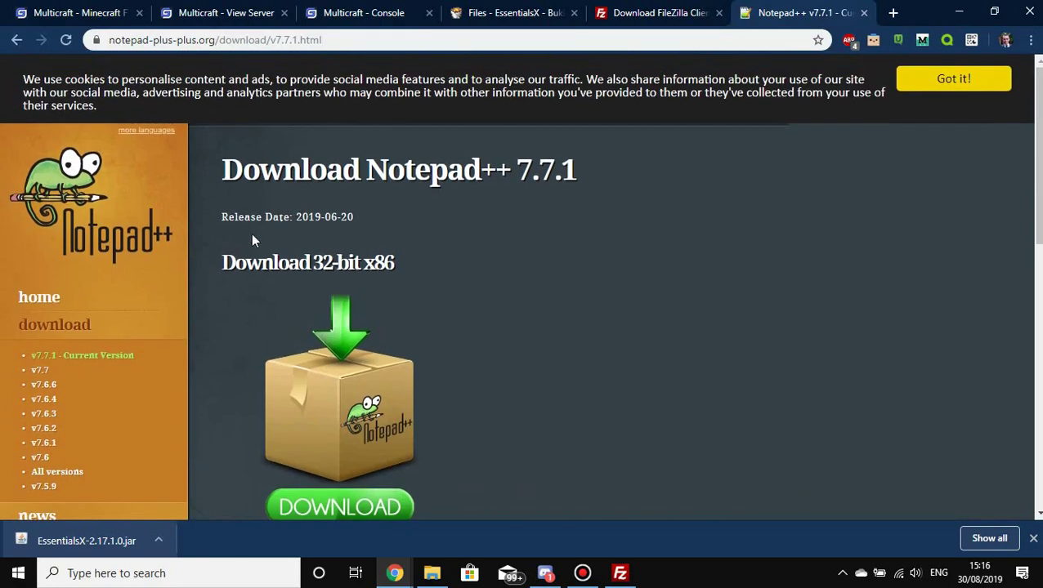
scroll(256, 290, "down", 3)
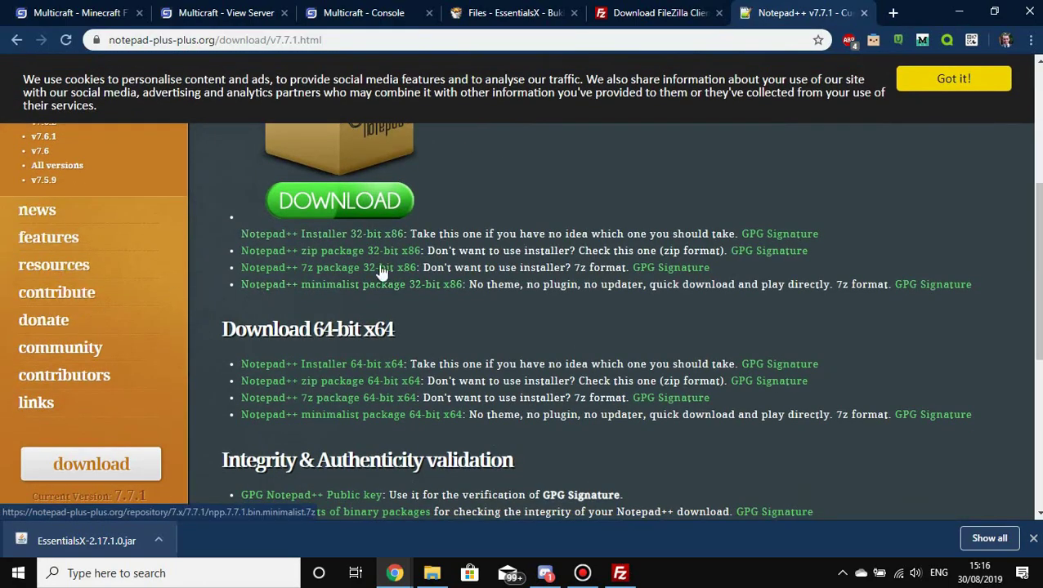
scroll(512, 404, "down", 3)
scroll(512, 404, "up", 3)
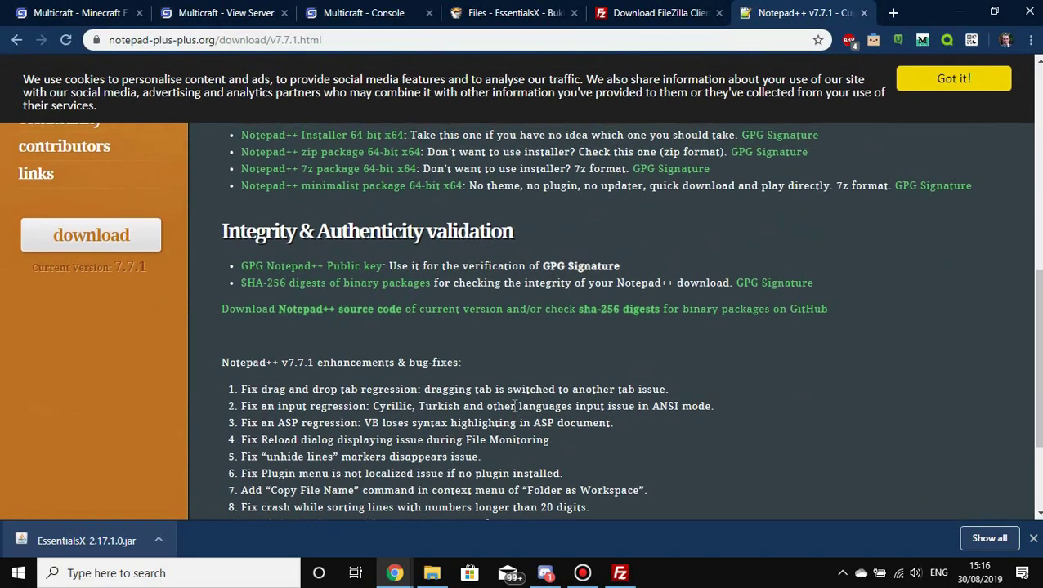
scroll(511, 405, "up", 4)
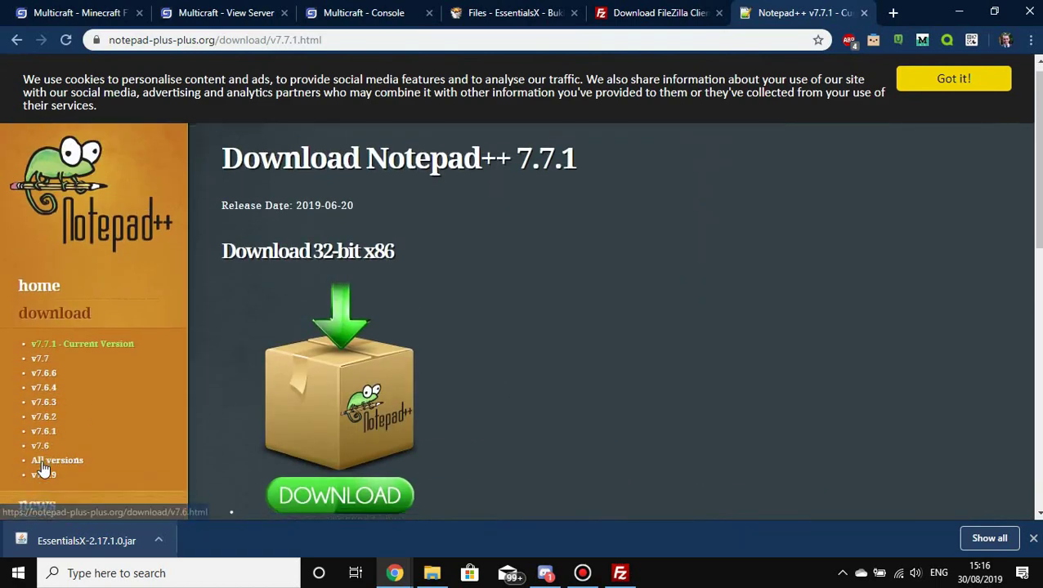
scroll(55, 302, "down", 3)
scroll(56, 301, "up", 3)
Go to the Notepad++ home page and highlight the word 'language' in its About text.
left_click(34, 297)
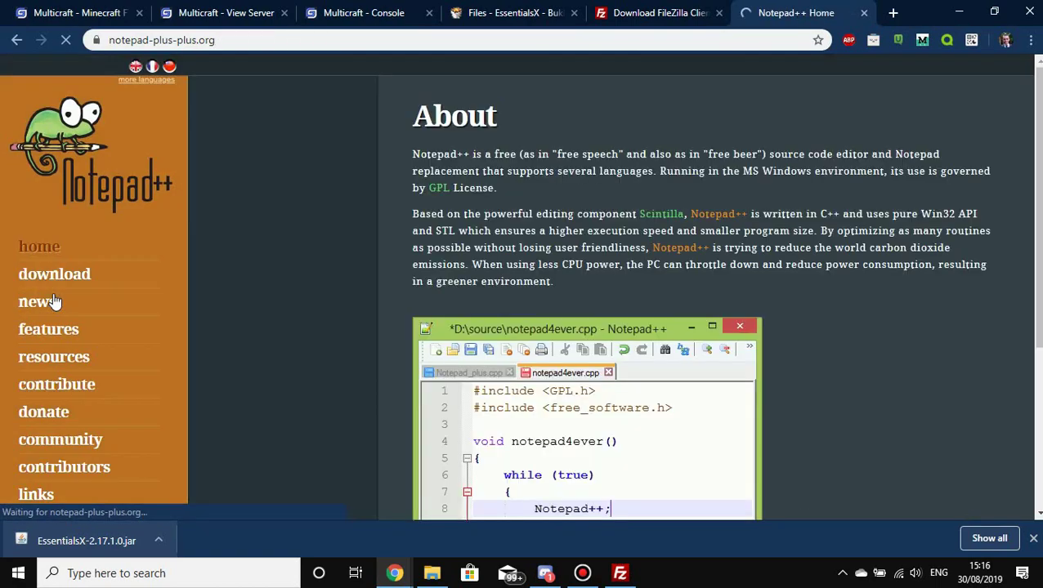
scroll(621, 442, "down", 3)
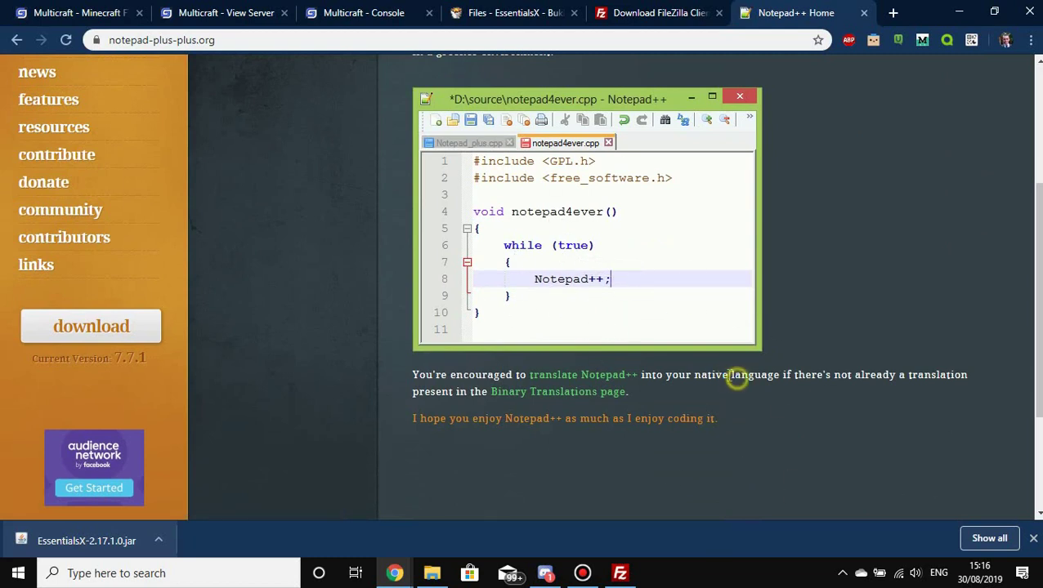
left_click_drag(732, 376, 775, 376)
left_click(775, 376)
left_click(787, 376)
Select items.json, kits.yml, upgrades-done.yml and worth.yml in /plugins/Essentials to check their sizes.
left_click(620, 573)
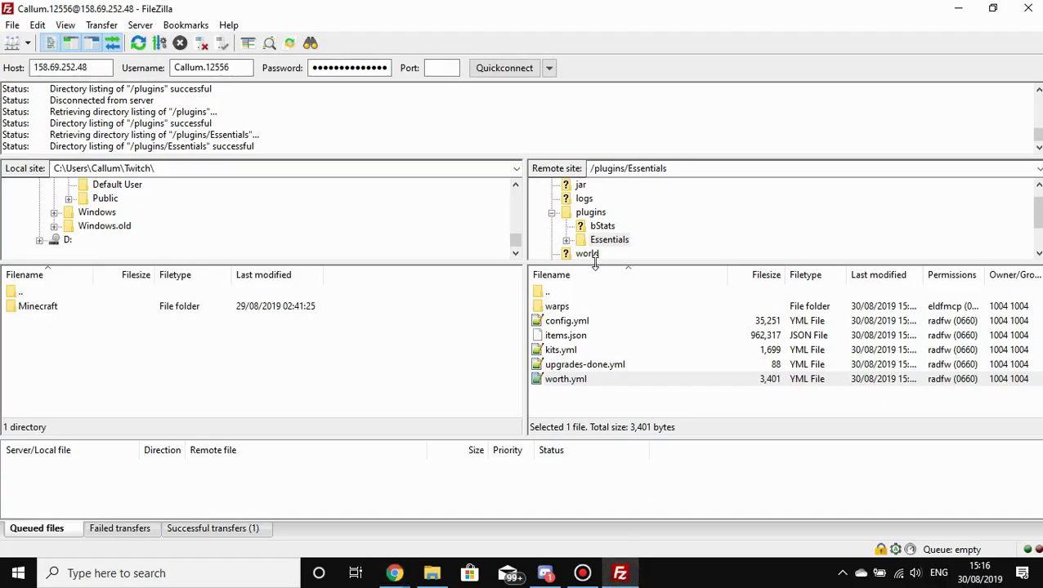
left_click(560, 335)
left_click(572, 349)
left_click(592, 365)
left_click(593, 379)
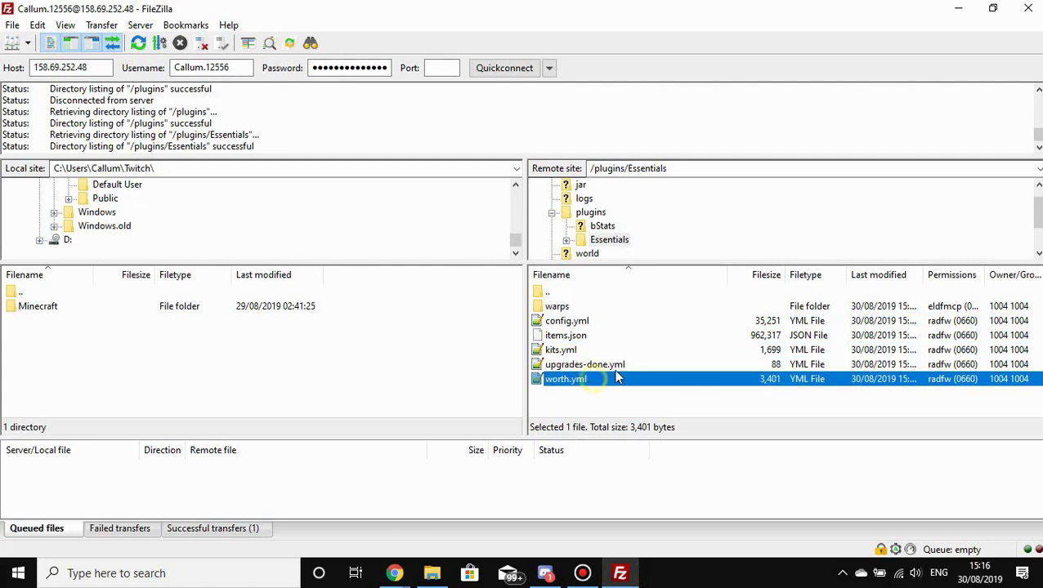
left_click(588, 336)
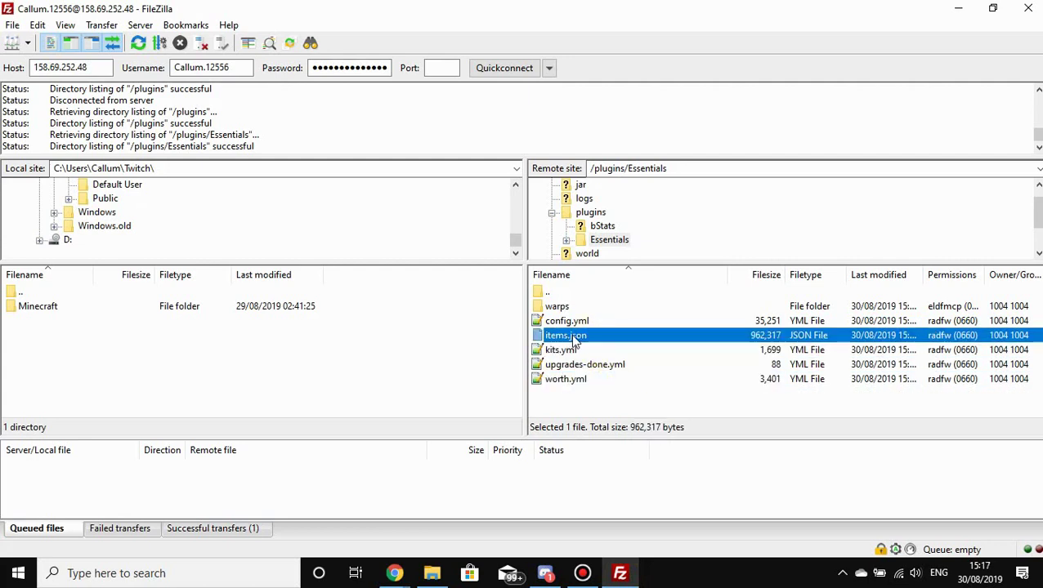
left_click(596, 396)
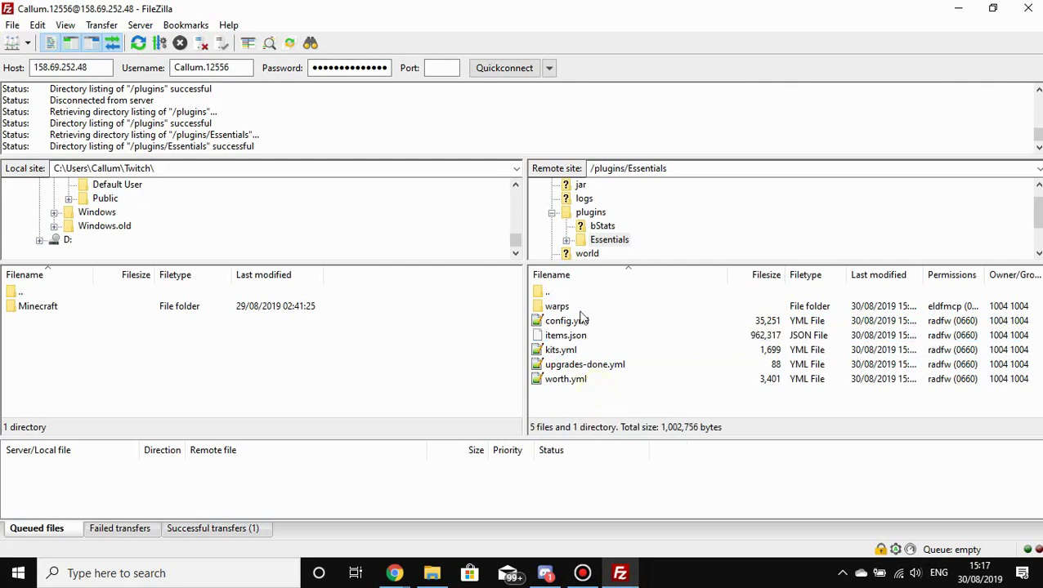
Navigate the remote view up to the server root and select the logs folder.
double_click(572, 292)
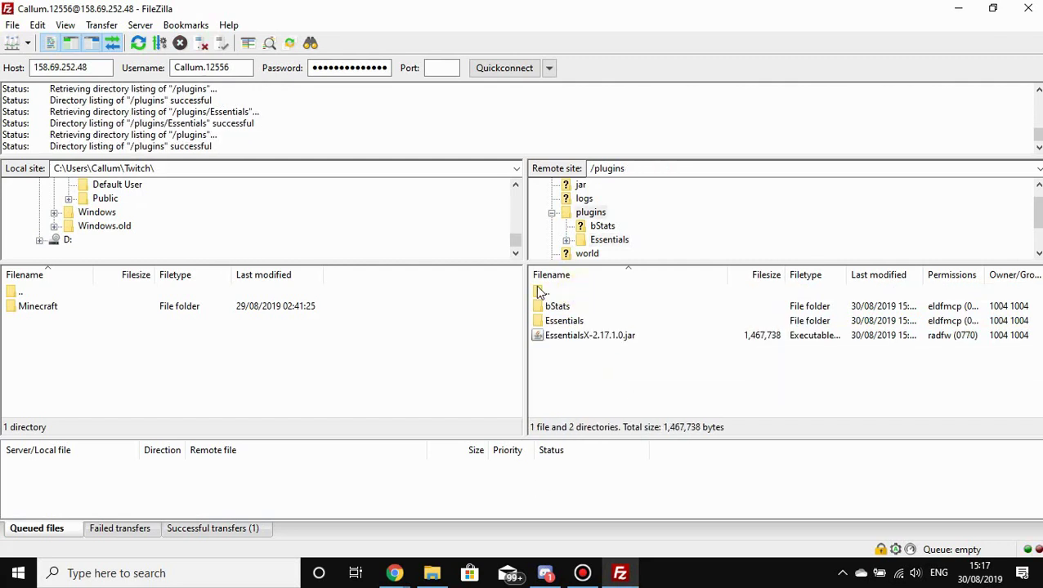
double_click(559, 292)
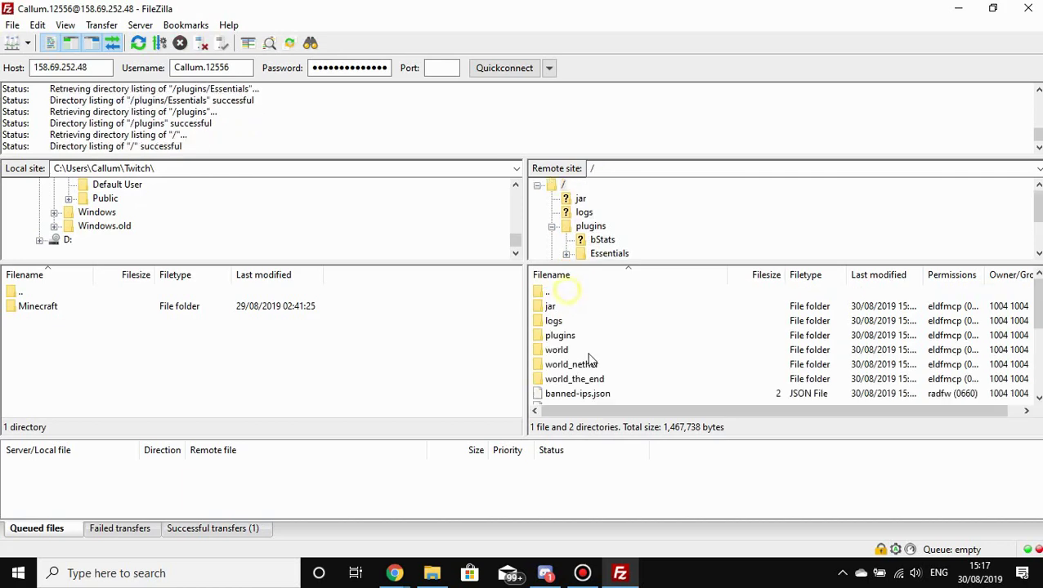
left_click(614, 321)
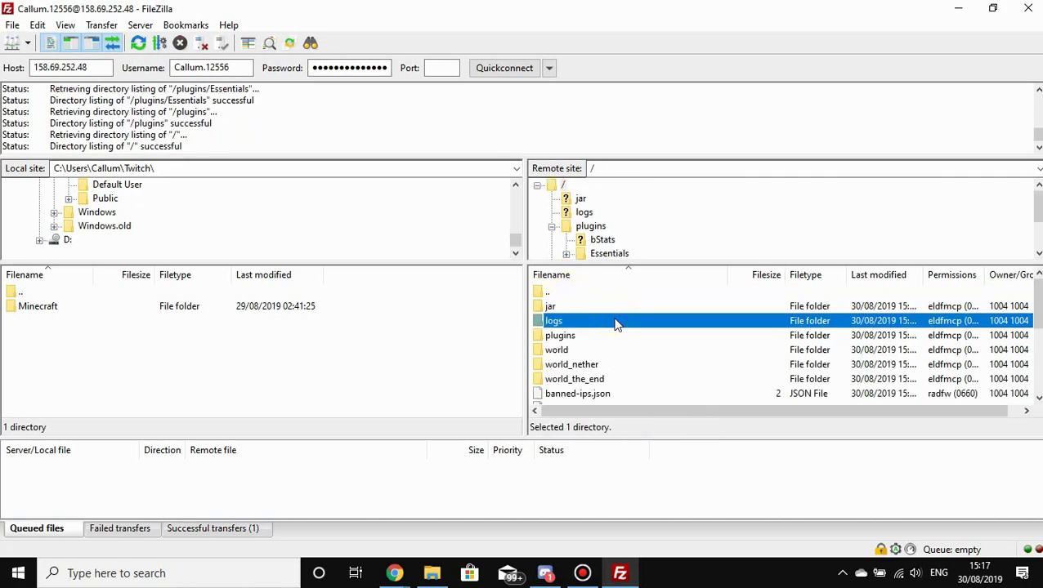
Close the Notepad++ Home tab, leaving the Download FileZilla Client page showing.
mouse_move(394, 573)
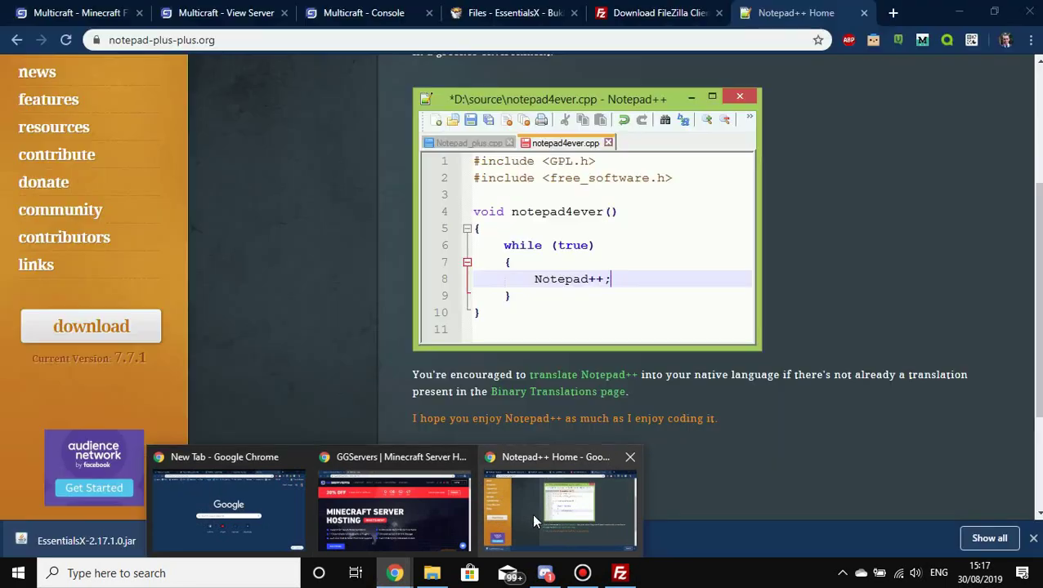
left_click(531, 513)
left_click(863, 12)
left_click(803, 18)
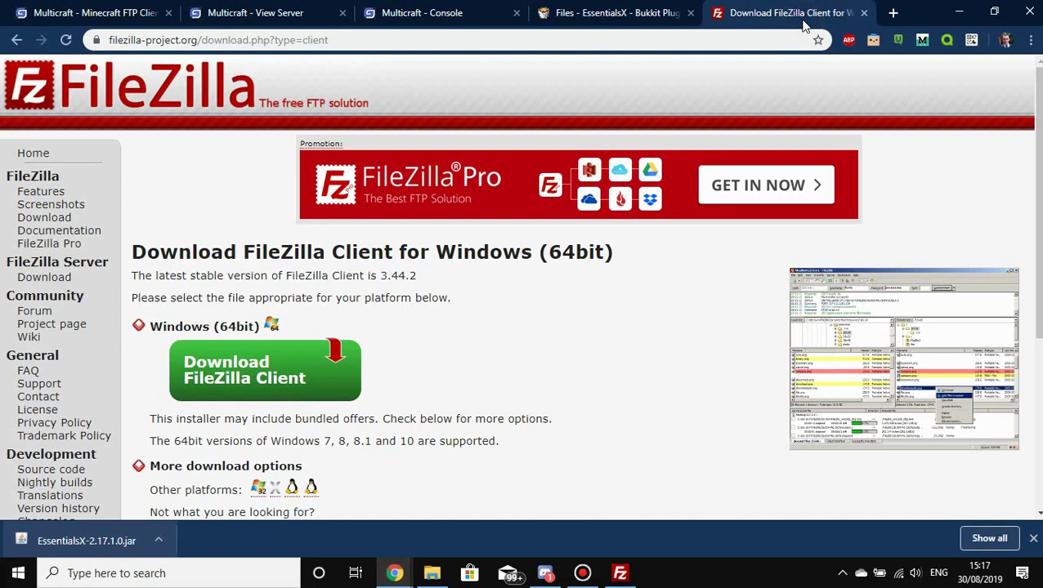
Reopen the remote plugins folder and refresh its listing.
left_click(619, 573)
double_click(577, 338)
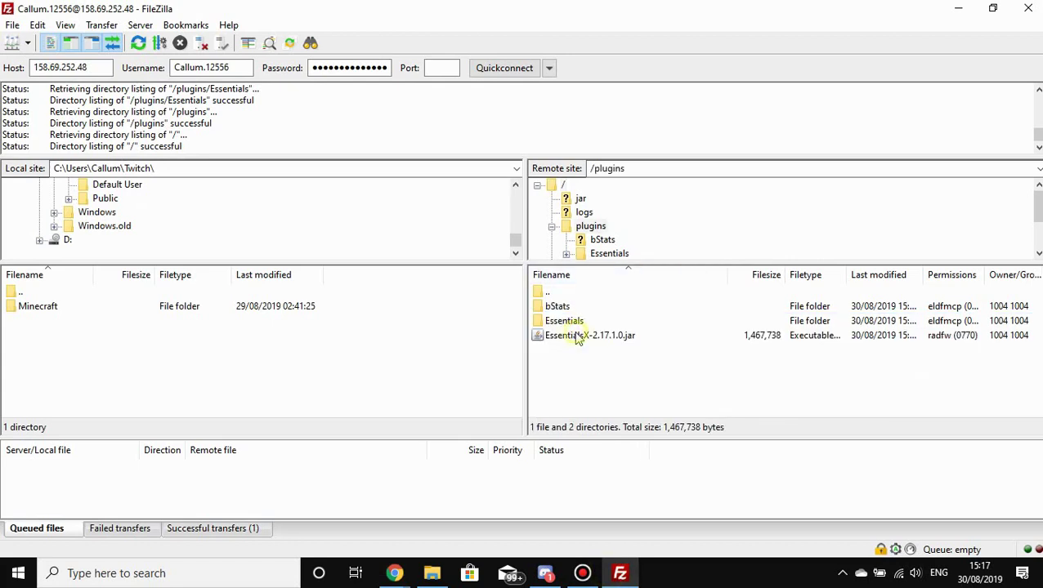
left_click(563, 321)
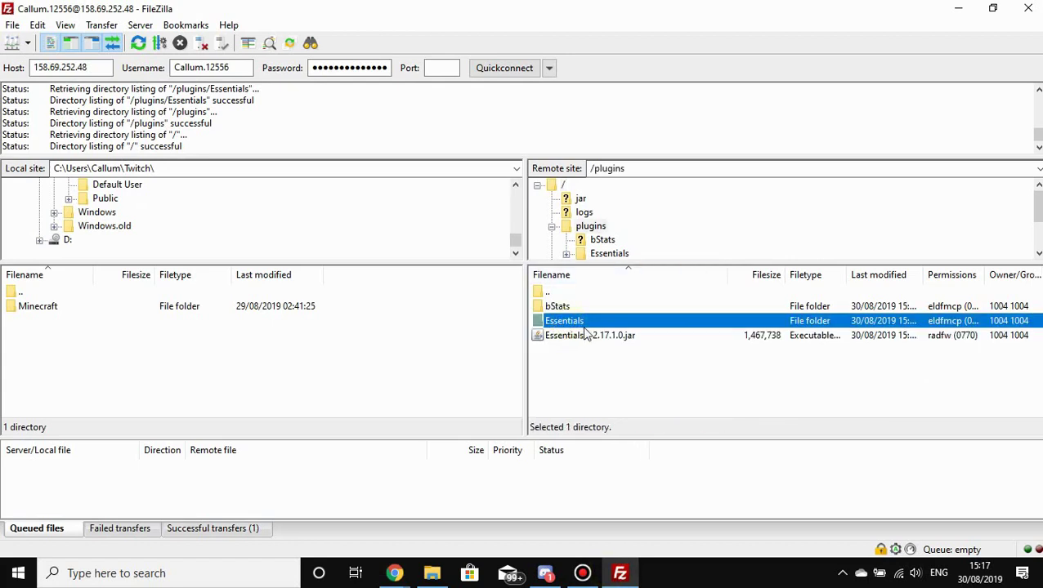
right_click(613, 397)
left_click(645, 315)
Open Essentials, select its five config files down to worth.yml, then return to /plugins.
double_click(572, 321)
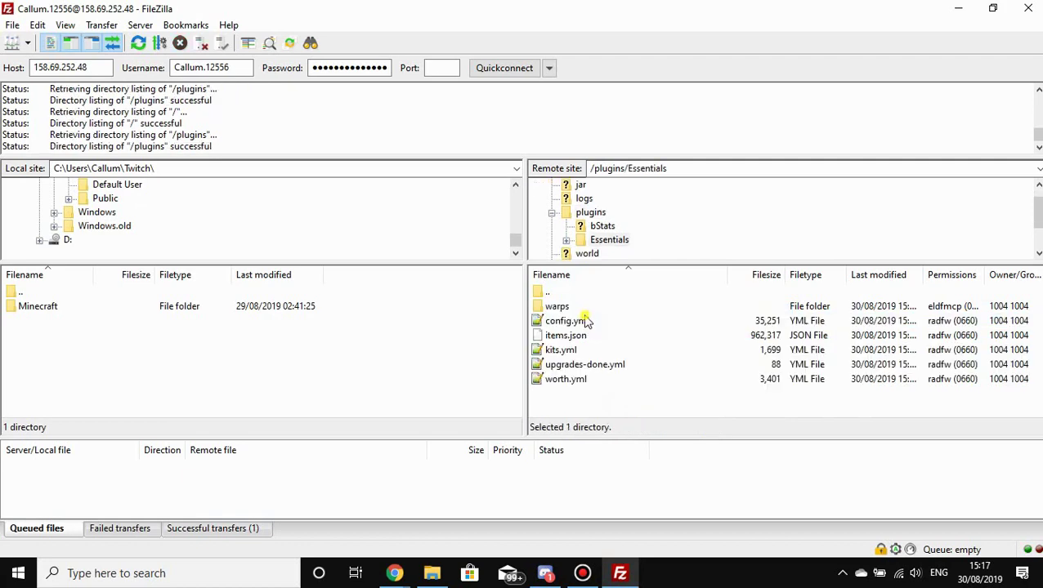
left_click_drag(612, 392, 595, 300)
left_click_drag(593, 381, 592, 382)
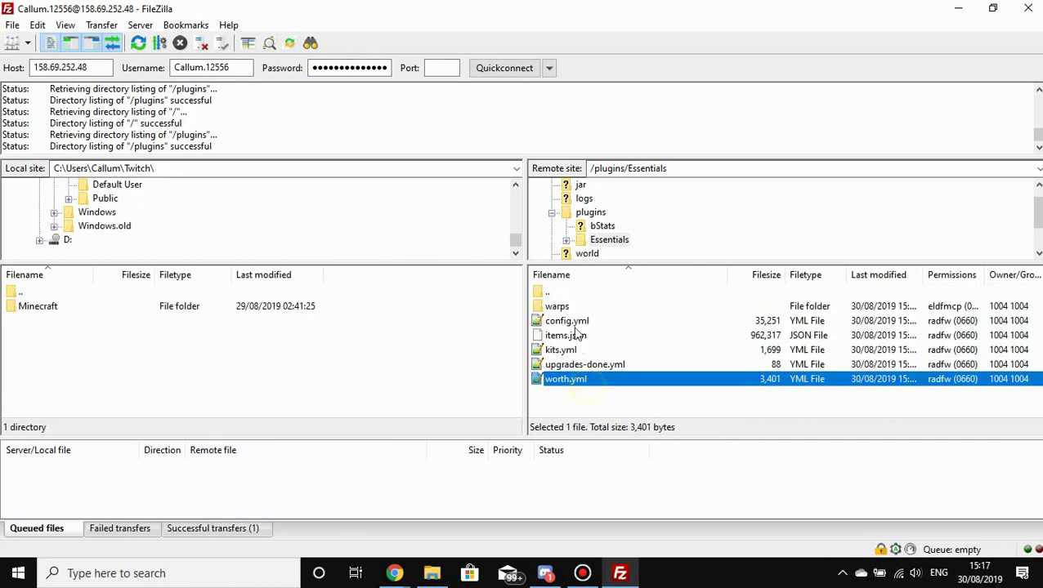
double_click(557, 292)
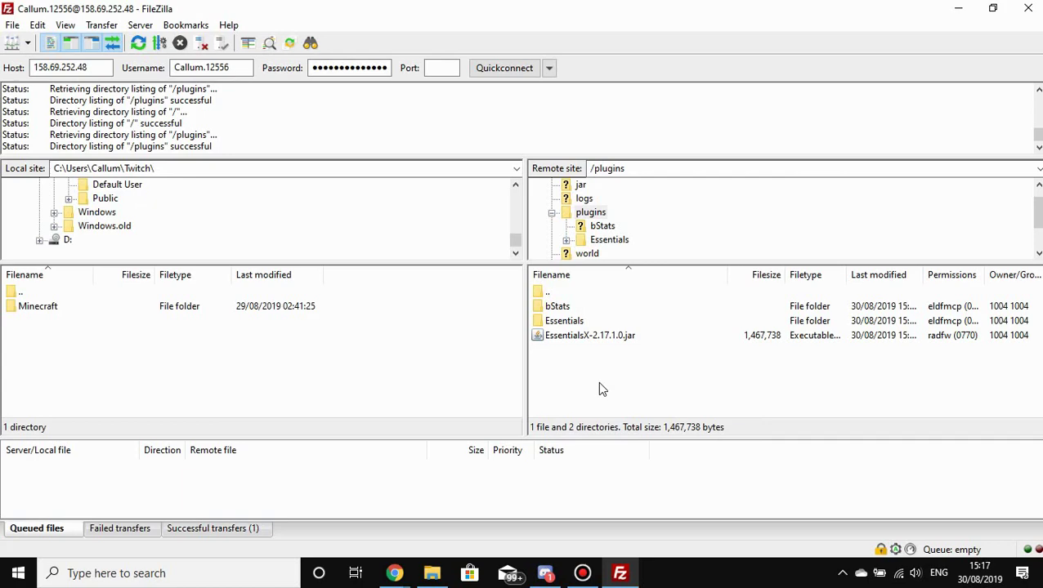
Switch to the GGServers homepage window and open, then close, its live support chat.
left_click(405, 576)
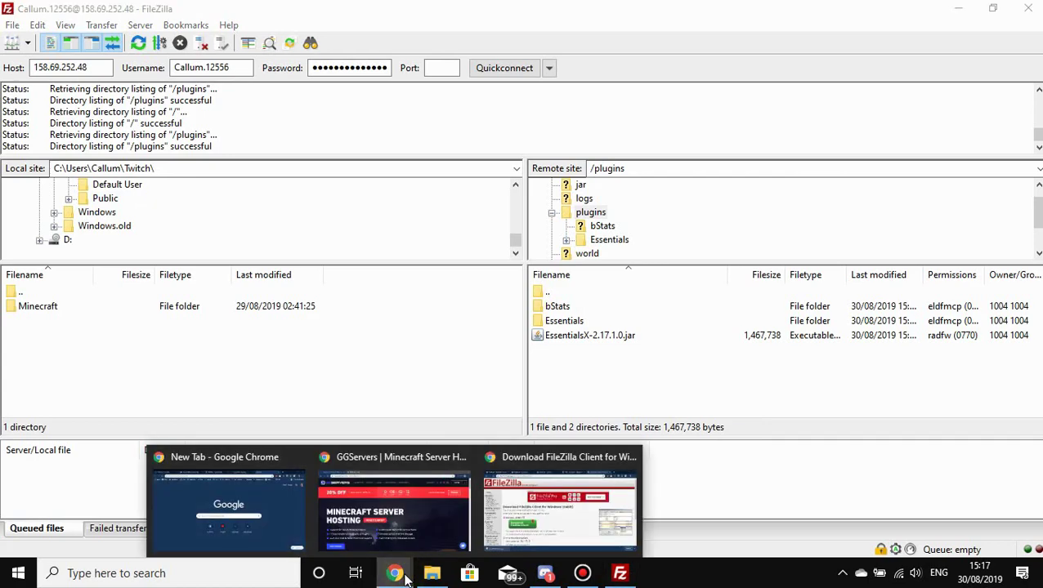
left_click(452, 514)
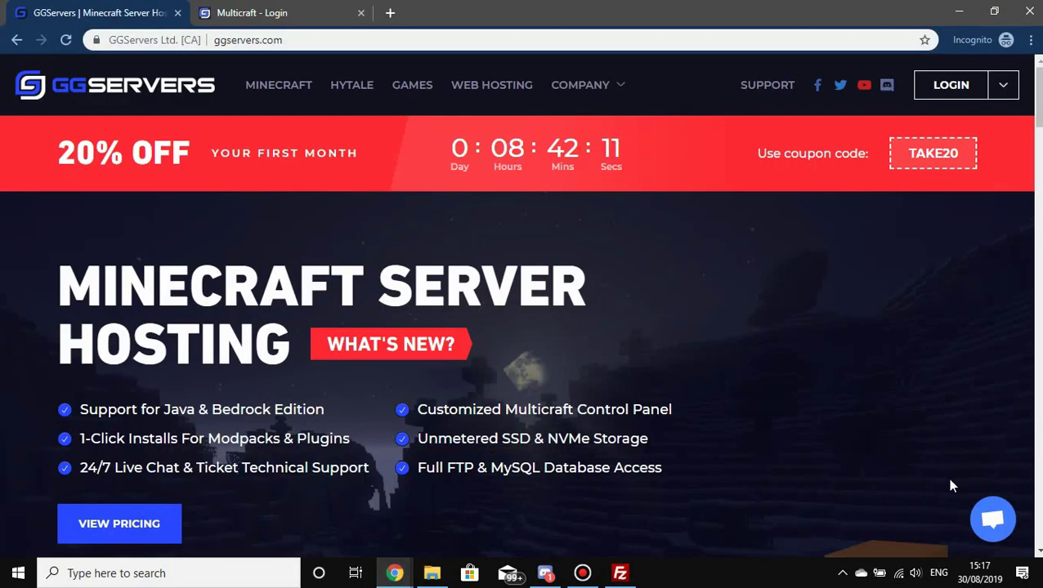
left_click(979, 521)
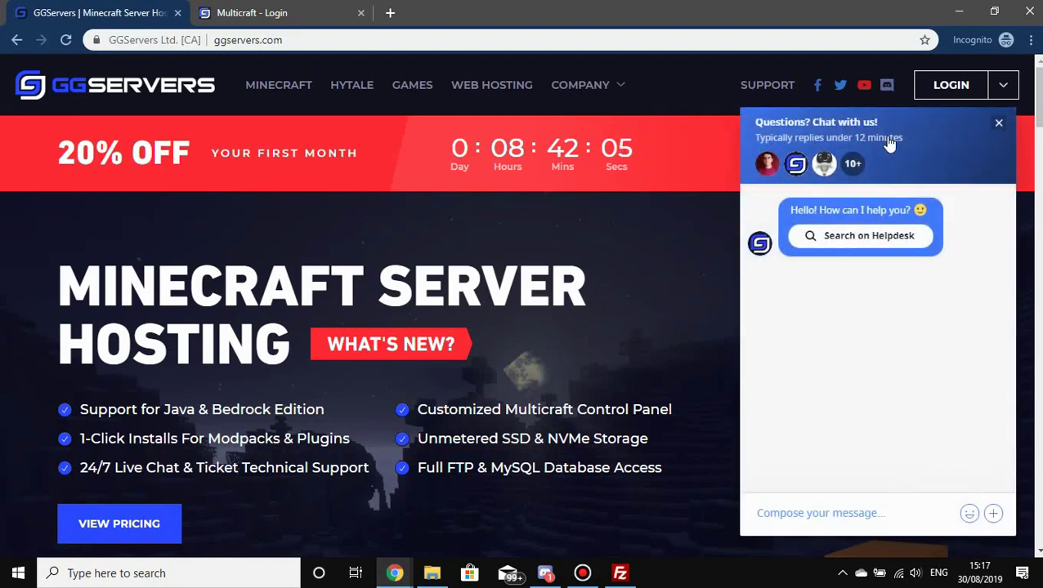
left_click(999, 126)
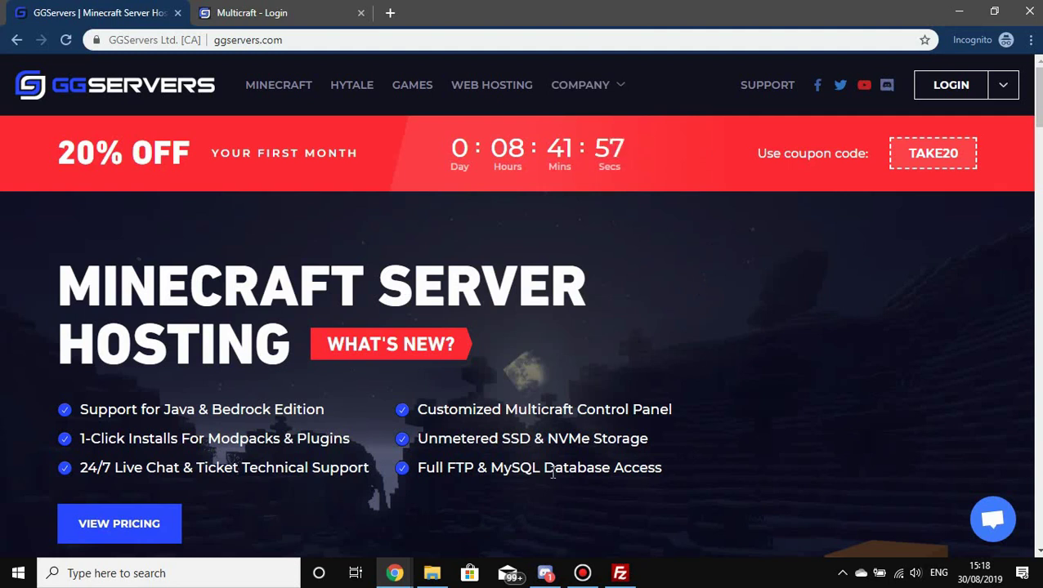
left_click(768, 469)
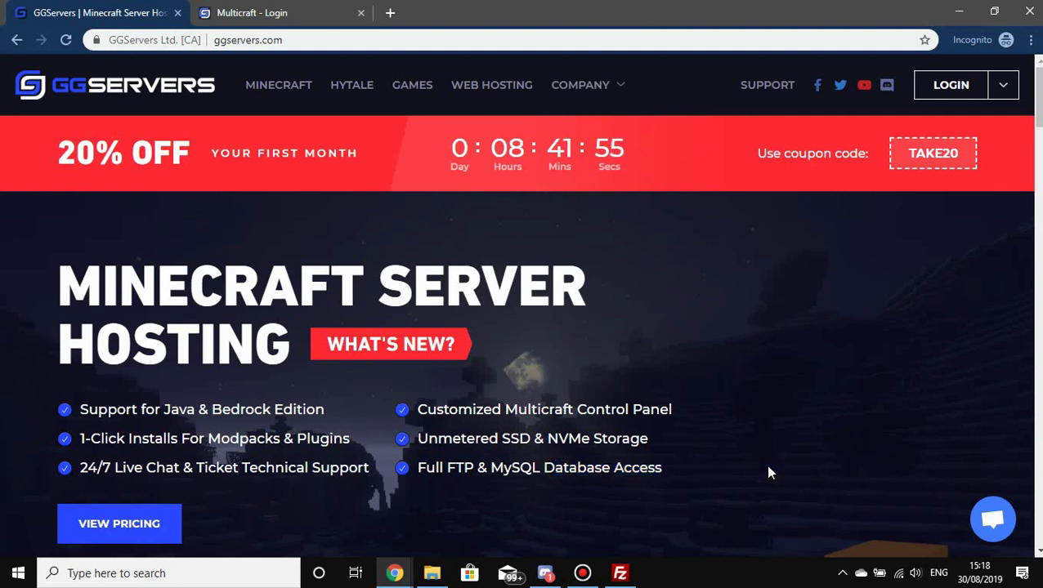